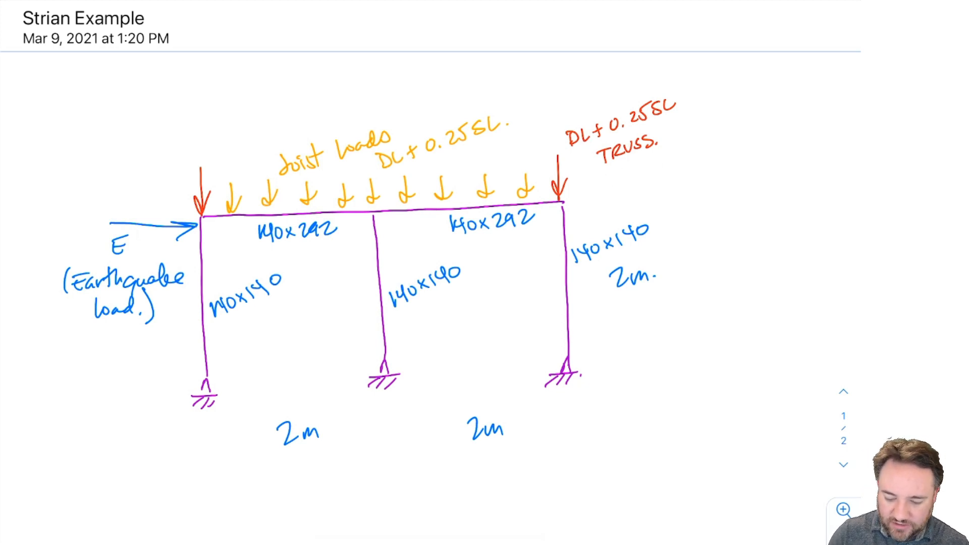
# Step: Double-underline the TRUSS label in blue and mark the spacing between the first two joist loads as "0.5m Typ." in green
pyautogui.moveTo(612, 174); pyautogui.dragTo(665, 160)
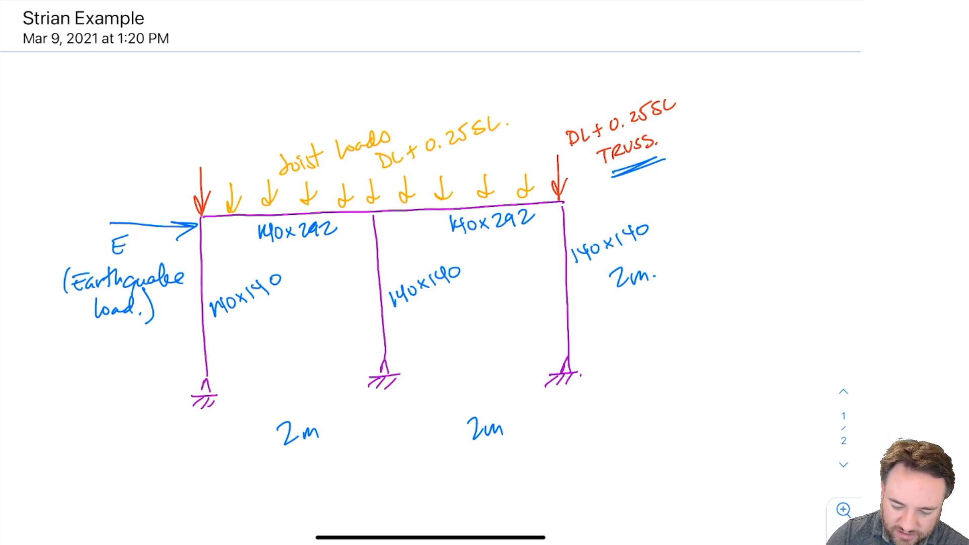
pyautogui.click(372, 2)
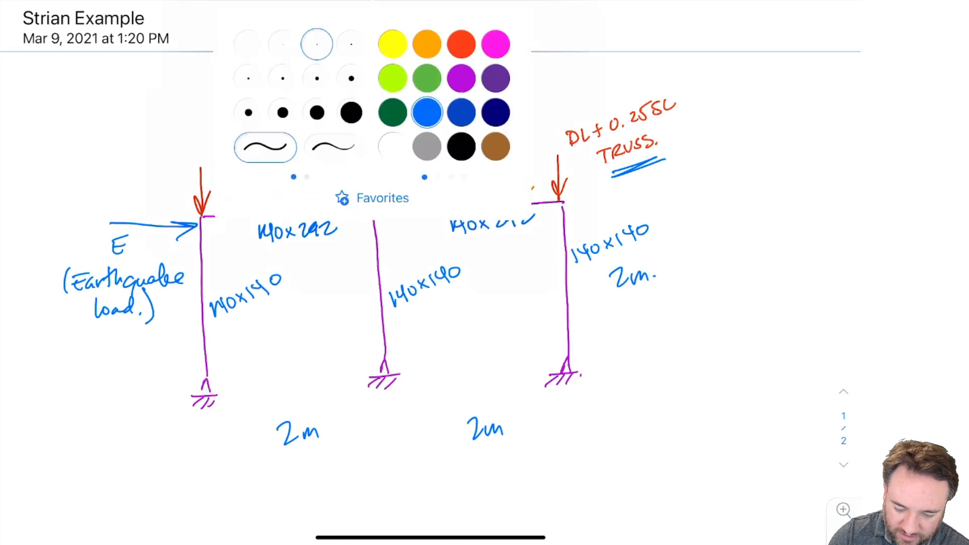
pyautogui.click(426, 78)
pyautogui.moveTo(234, 118)
pyautogui.mouseDown()
pyautogui.moveTo(232, 162)
pyautogui.moveTo(269, 109)
pyautogui.mouseUp()
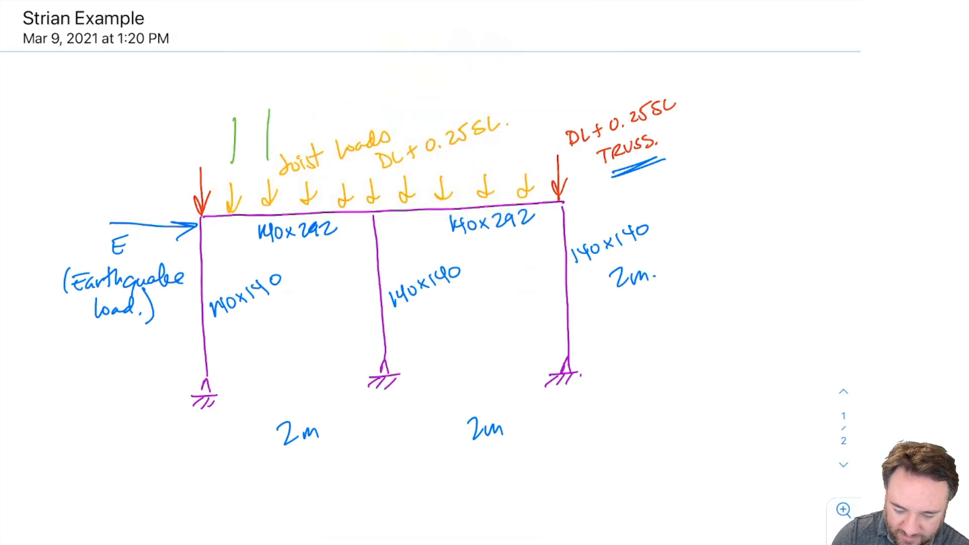
pyautogui.moveTo(221, 137)
pyautogui.mouseDown()
pyautogui.moveTo(294, 124)
pyautogui.moveTo(248, 141)
pyautogui.mouseUp()
pyautogui.moveTo(250, 95)
pyautogui.mouseDown()
pyautogui.moveTo(245, 108)
pyautogui.moveTo(251, 96)
pyautogui.moveTo(277, 105)
pyautogui.moveTo(262, 105)
pyautogui.mouseUp()
pyautogui.click(260, 105)
pyautogui.hotkey('ctrl', 'z')
pyautogui.moveTo(264, 92)
pyautogui.mouseDown()
pyautogui.moveTo(299, 87)
pyautogui.moveTo(320, 119)
pyautogui.moveTo(326, 94)
pyautogui.mouseUp()
pyautogui.moveTo(328, 103)
pyautogui.mouseDown()
pyautogui.moveTo(338, 107)
pyautogui.moveTo(333, 124)
pyautogui.mouseUp()
pyautogui.moveTo(341, 119); pyautogui.dragTo(350, 104)
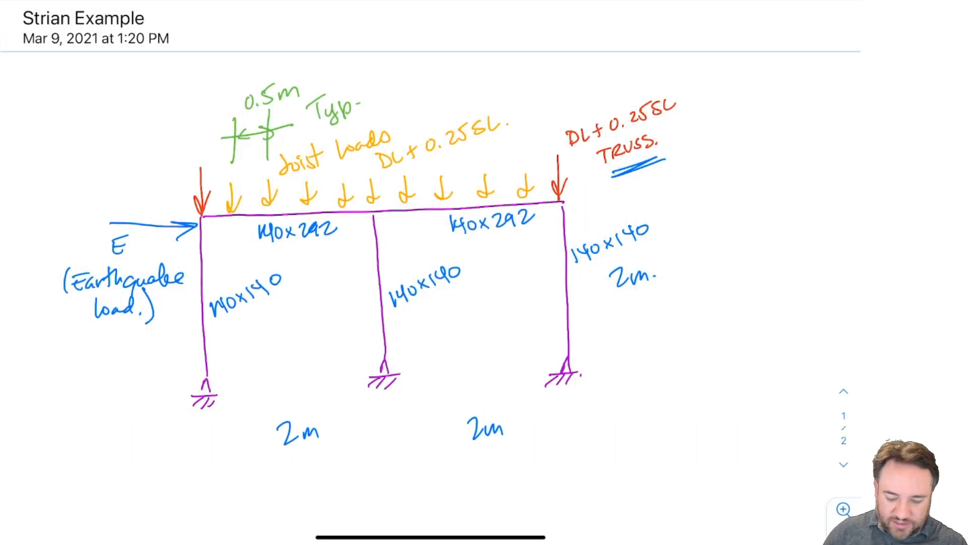
# Step: Handwrite the web address "structural-analyser.com" in dark blue below the frame sketch
pyautogui.scroll(-2, 429, 222)
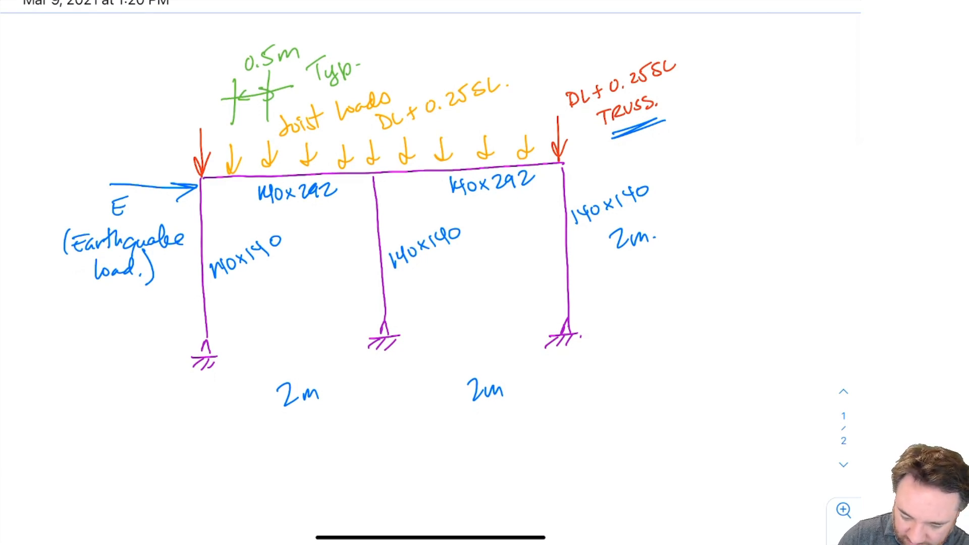
pyautogui.click(374, 1)
pyautogui.click(461, 113)
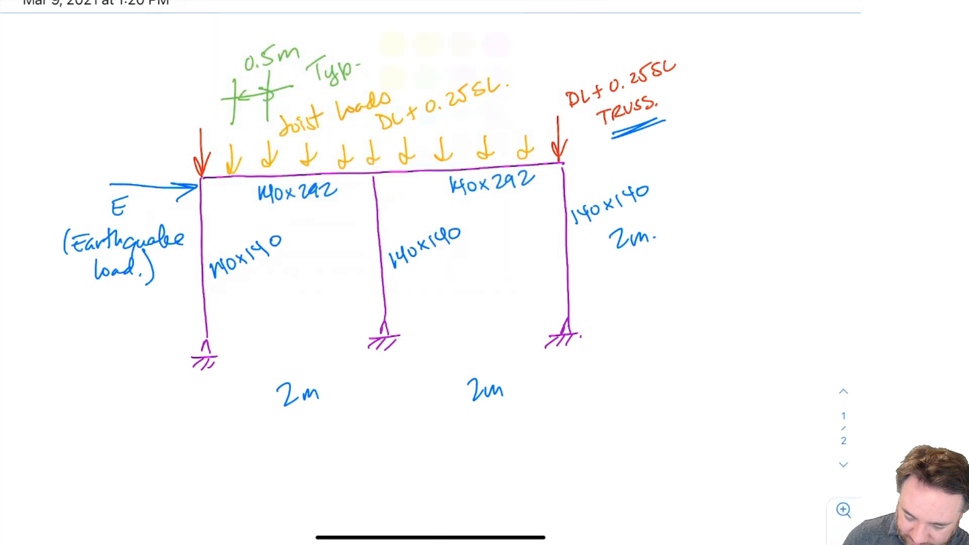
pyautogui.moveTo(148, 461); pyautogui.dragTo(134, 477)
pyautogui.moveTo(156, 444)
pyautogui.mouseDown()
pyautogui.moveTo(159, 478)
pyautogui.moveTo(168, 458)
pyautogui.mouseUp()
pyautogui.moveTo(171, 459); pyautogui.dragTo(223, 473)
pyautogui.moveTo(226, 439)
pyautogui.mouseDown()
pyautogui.moveTo(224, 475)
pyautogui.moveTo(249, 447)
pyautogui.mouseUp()
pyautogui.moveTo(243, 458); pyautogui.dragTo(260, 472)
pyautogui.moveTo(263, 474); pyautogui.dragTo(276, 460)
pyautogui.moveTo(278, 459); pyautogui.dragTo(296, 473)
pyautogui.moveTo(304, 435)
pyautogui.mouseDown()
pyautogui.moveTo(305, 471)
pyautogui.moveTo(324, 454)
pyautogui.moveTo(354, 467)
pyautogui.moveTo(407, 460)
pyautogui.moveTo(418, 477)
pyautogui.mouseUp()
pyautogui.moveTo(447, 448)
pyautogui.mouseDown()
pyautogui.moveTo(432, 461)
pyautogui.moveTo(467, 459)
pyautogui.mouseUp()
pyautogui.moveTo(472, 446); pyautogui.dragTo(586, 455)
pyautogui.click(502, 457)
pyautogui.moveTo(312, 454); pyautogui.dragTo(333, 455)
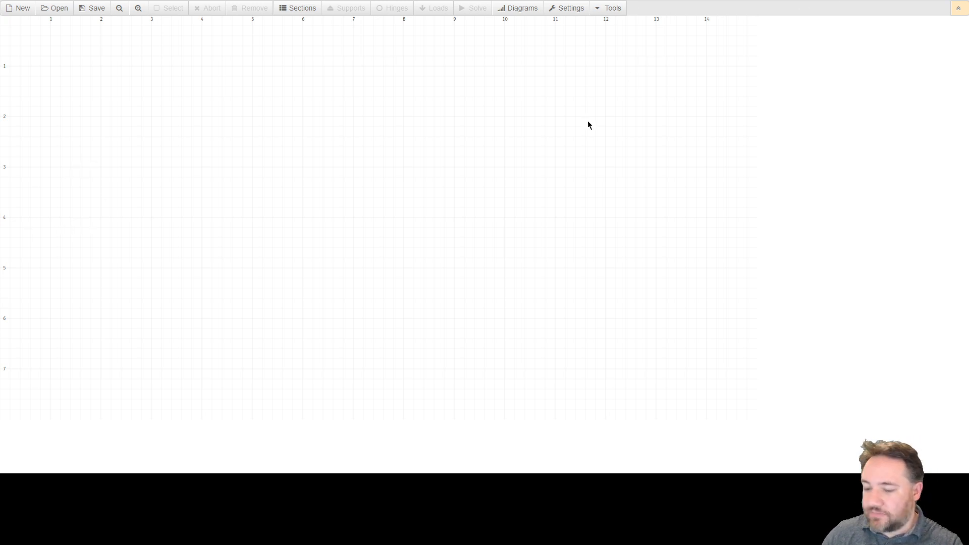
# Step: Switch to the structural analyser web app, enlarge the page and examine the drawing grid at different zoom levels
pyautogui.hotkey('ctrl', '+')
pyautogui.hotkey('ctrl', '+')
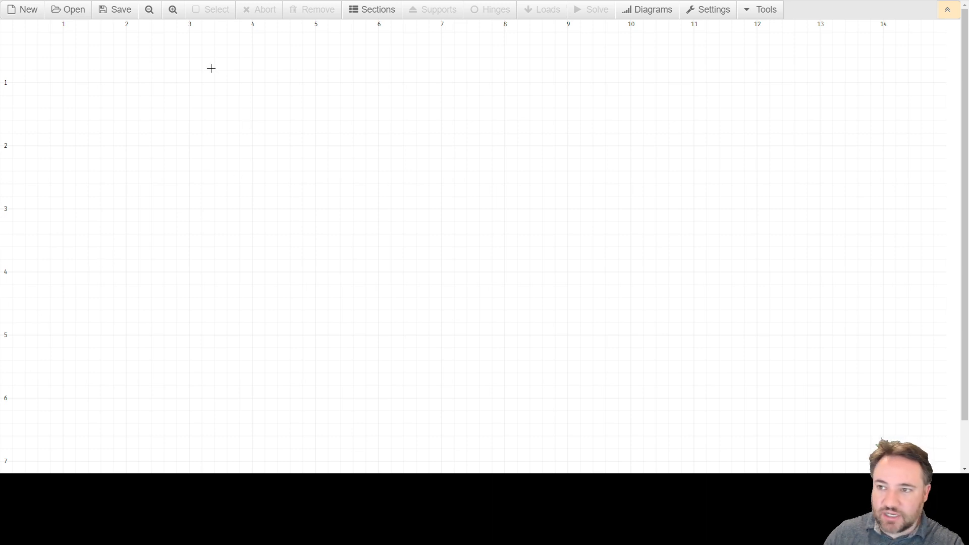
pyautogui.click(172, 9)
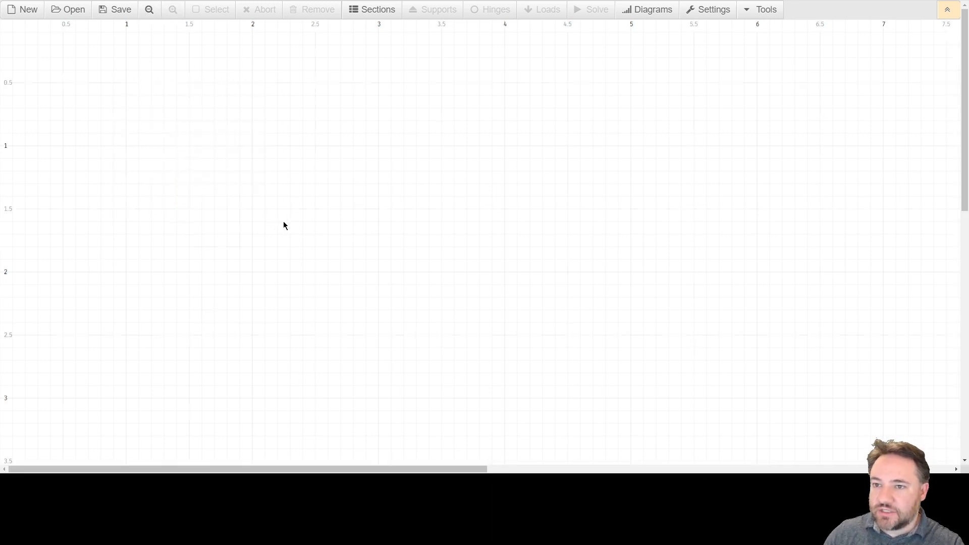
pyautogui.click(149, 9)
pyautogui.click(174, 10)
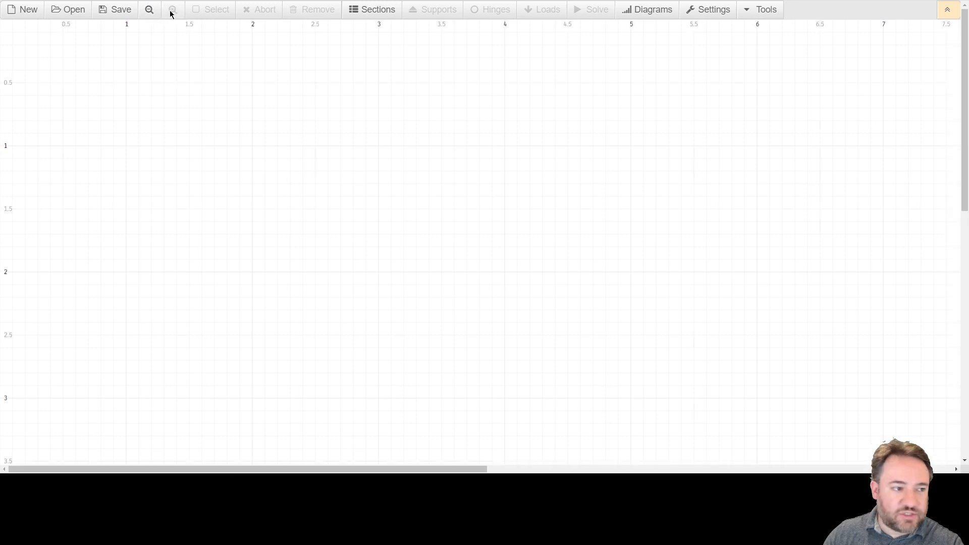
pyautogui.click(149, 10)
pyautogui.click(149, 10)
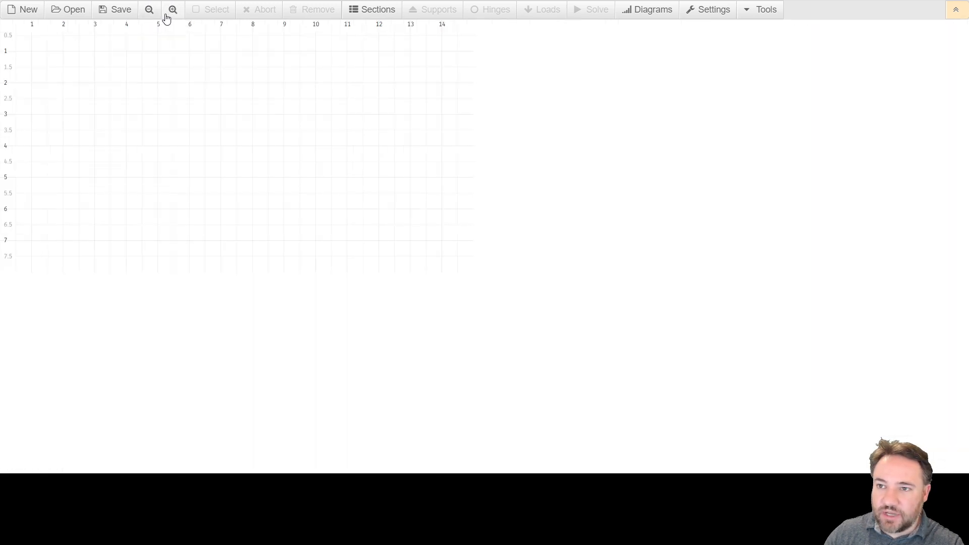
pyautogui.click(149, 10)
pyautogui.click(150, 10)
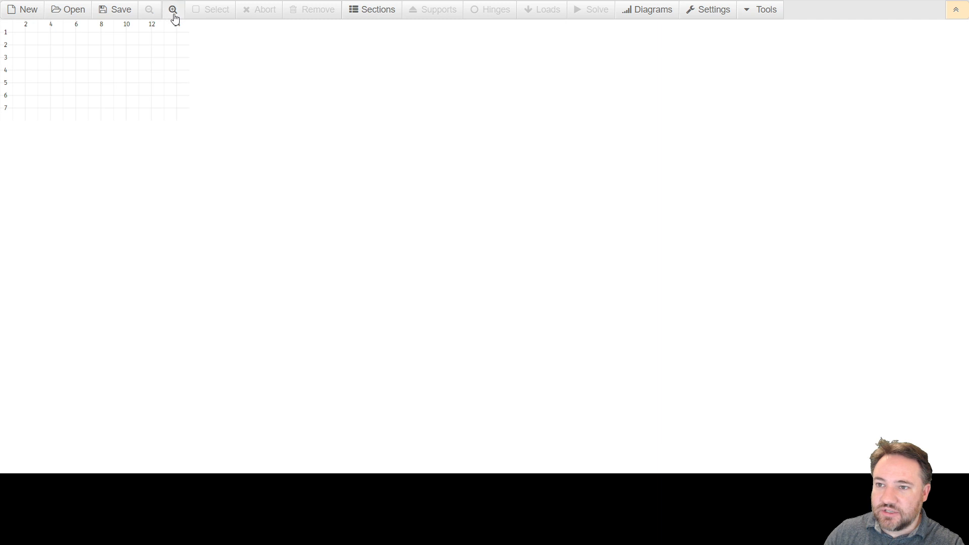
pyautogui.click(173, 10)
pyautogui.click(173, 10)
pyautogui.click(149, 11)
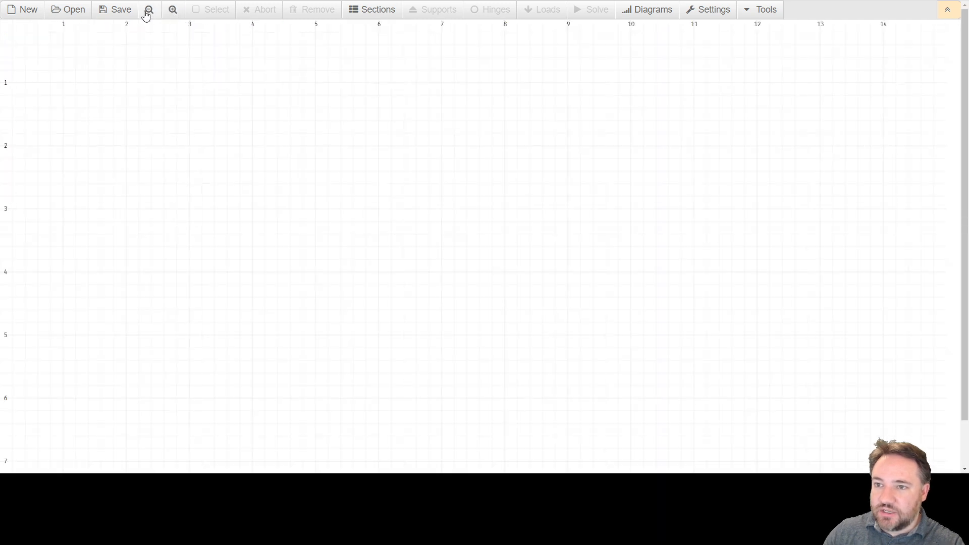
# Step: Draw the first vertical column, 2 m high, from grid point (3, 4) up to (3, 2)
pyautogui.click(188, 273)
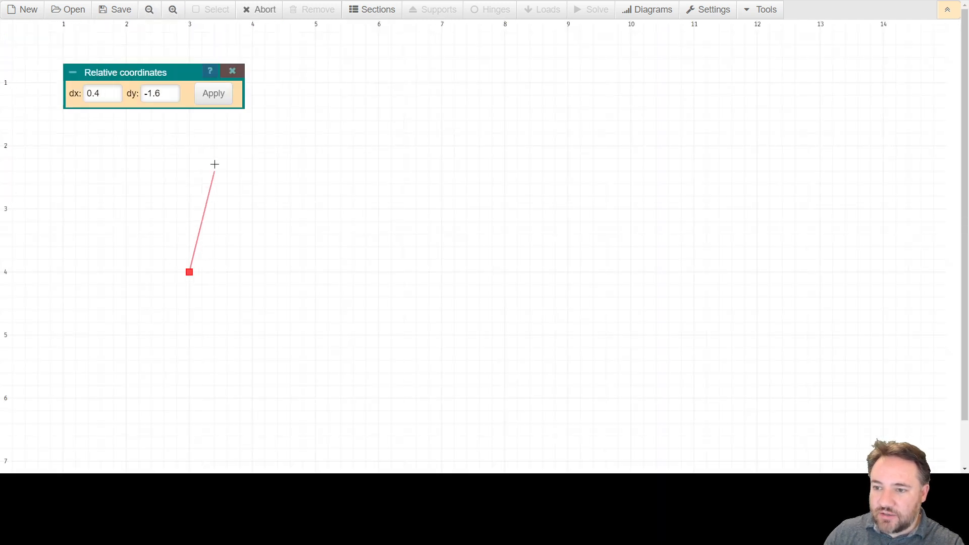
pyautogui.click(185, 145)
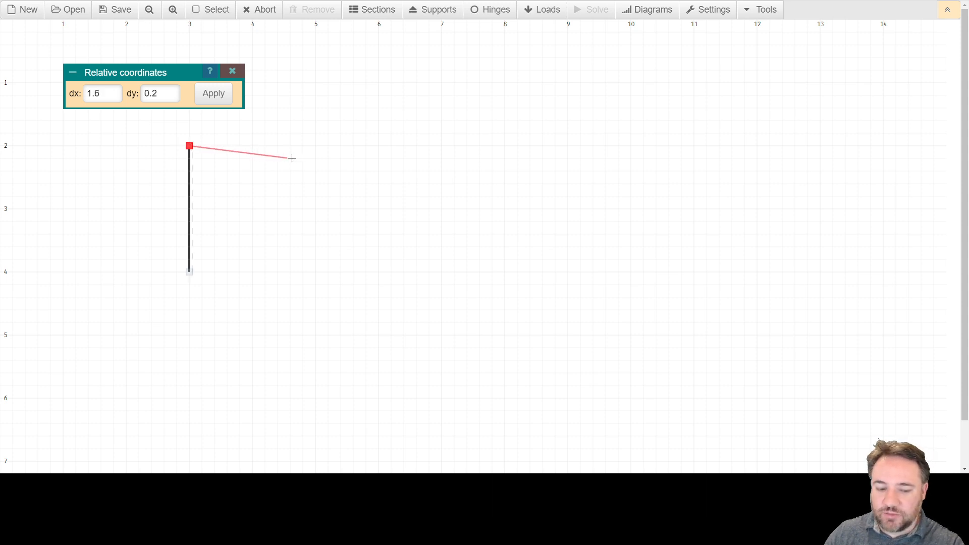
pyautogui.press('Escape')
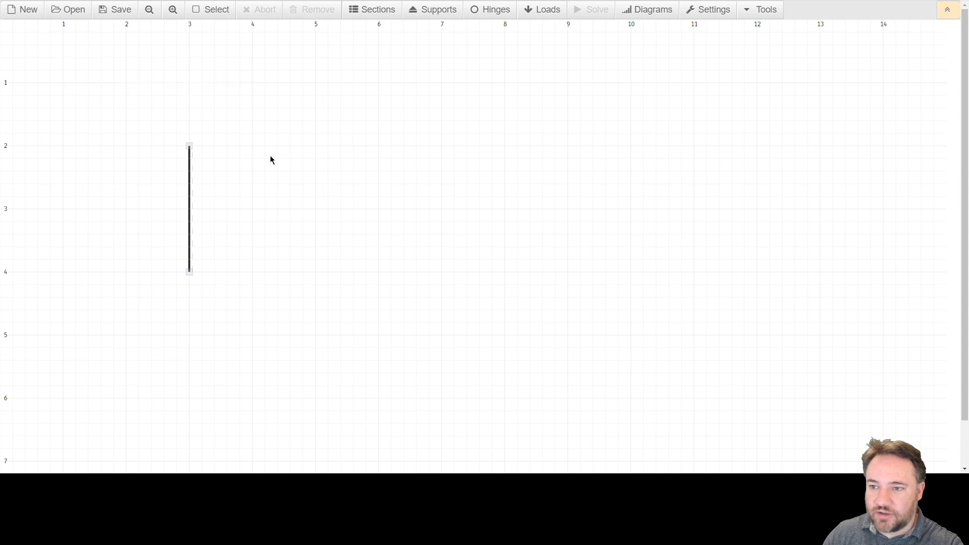
# Step: Start the second column at grid point (5, 4) and try setting its relative end point to dx 0, dy -2.0
pyautogui.click(315, 273)
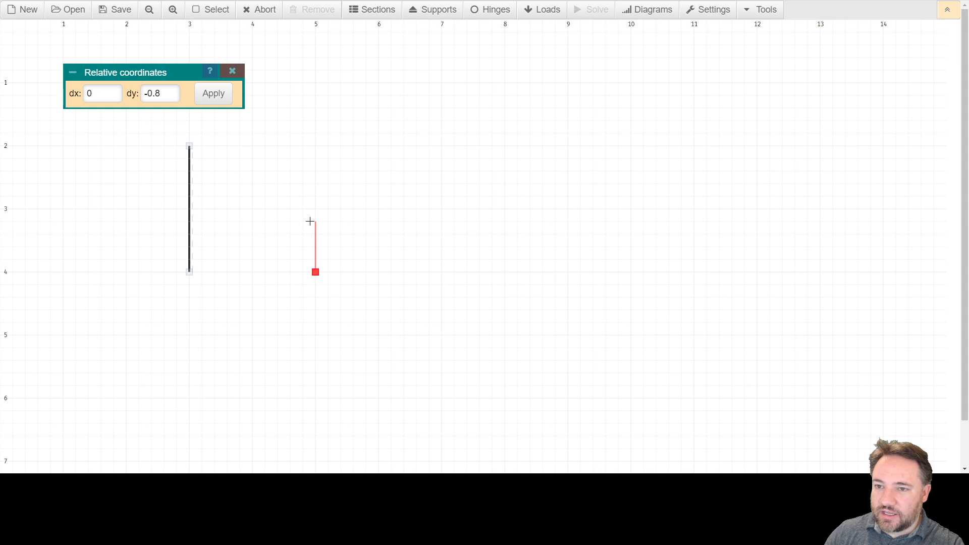
pyautogui.click(99, 94)
pyautogui.hotkey('shift', 'Left')
pyautogui.hotkey('shift', 'Left')
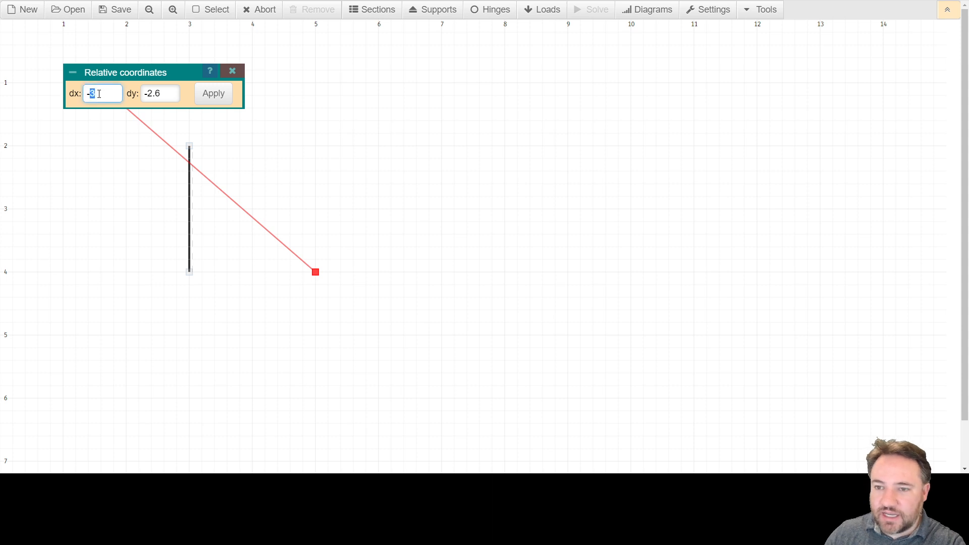
pyautogui.write('0')
pyautogui.press('Tab')
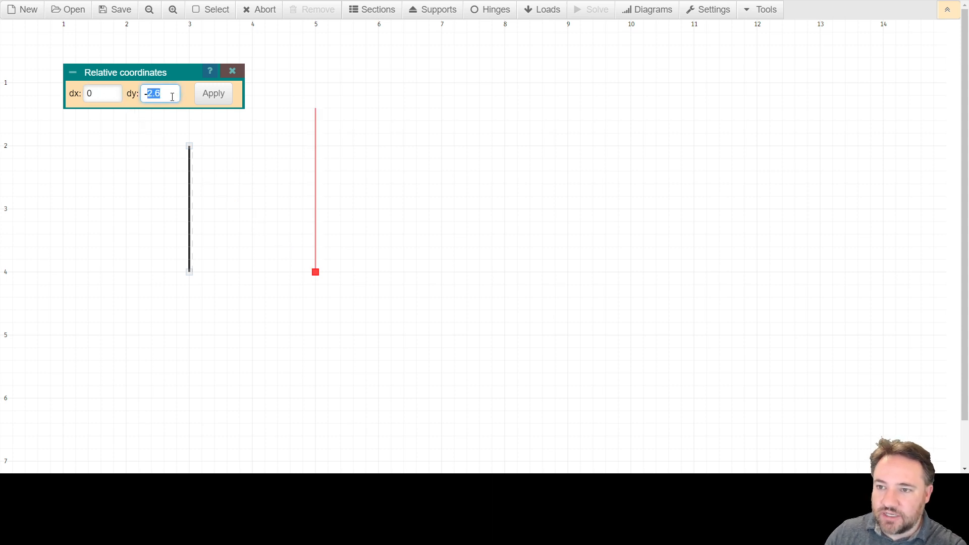
pyautogui.write('-2.0')
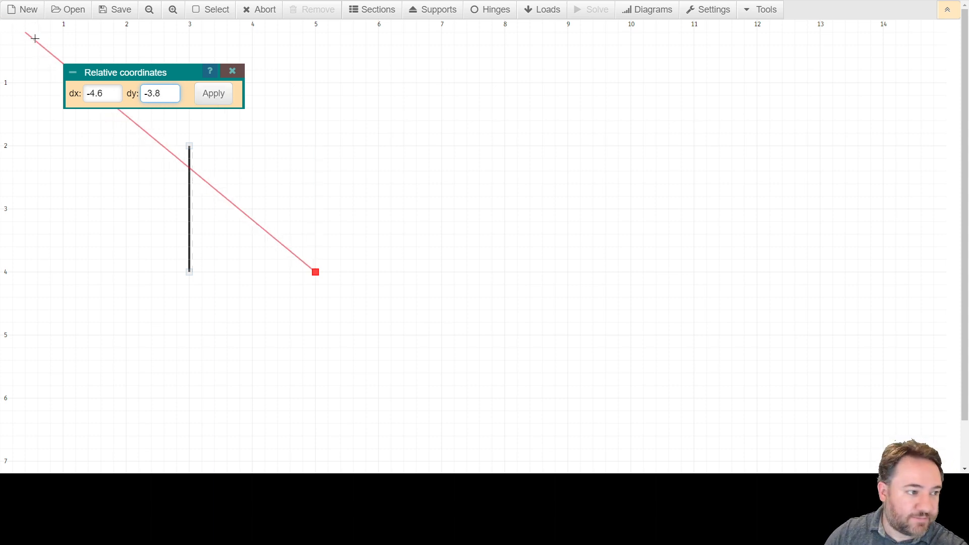
# Step: Set the second column's relative end point to dx 0, dy -2 and place the member
pyautogui.doubleClick(110, 96)
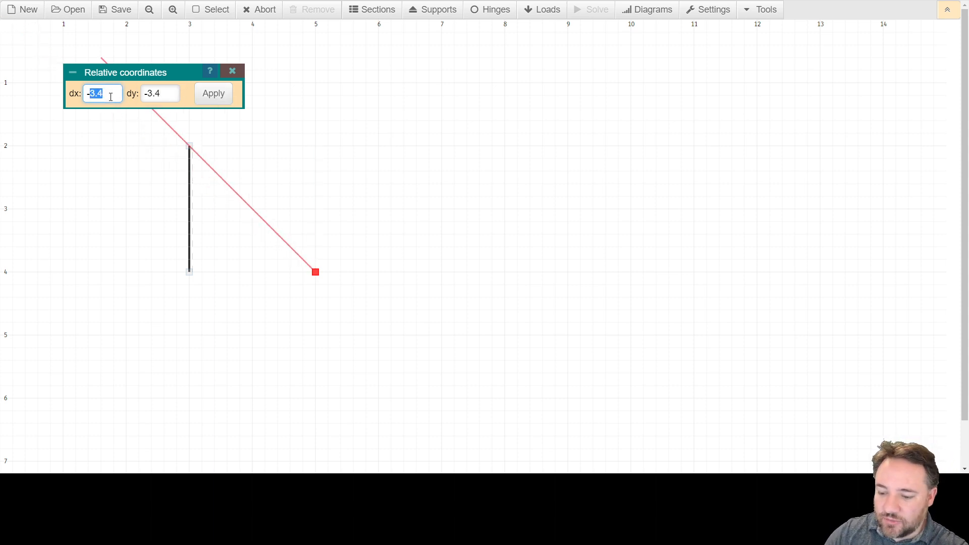
pyautogui.press('BackSpace')
pyautogui.press('BackSpace')
pyautogui.write('0')
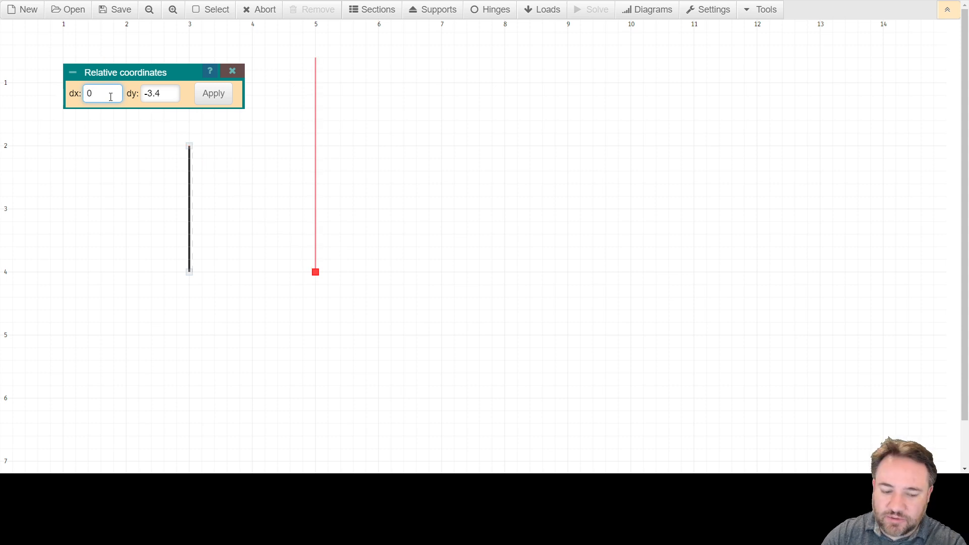
pyautogui.press('Tab')
pyautogui.write('0')
pyautogui.press('BackSpace')
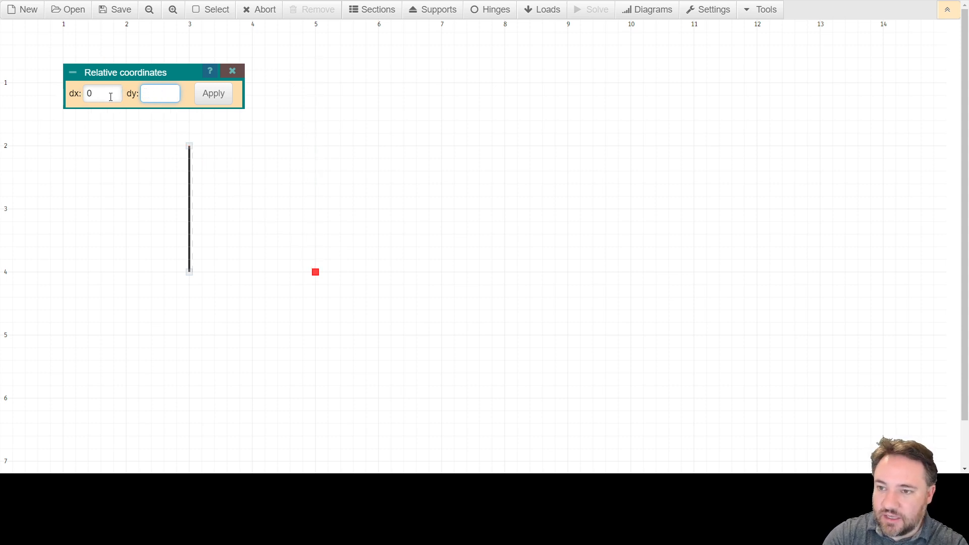
pyautogui.write('-2')
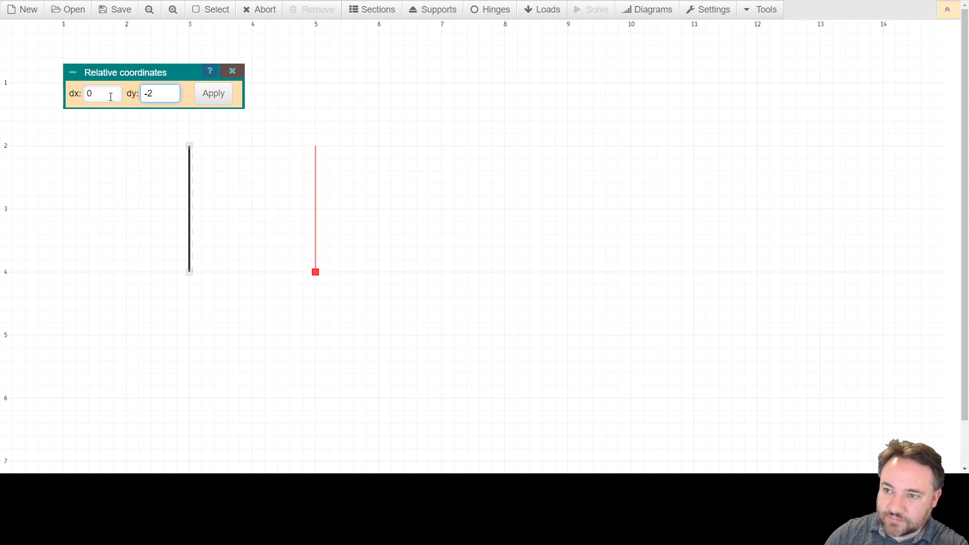
pyautogui.click(210, 99)
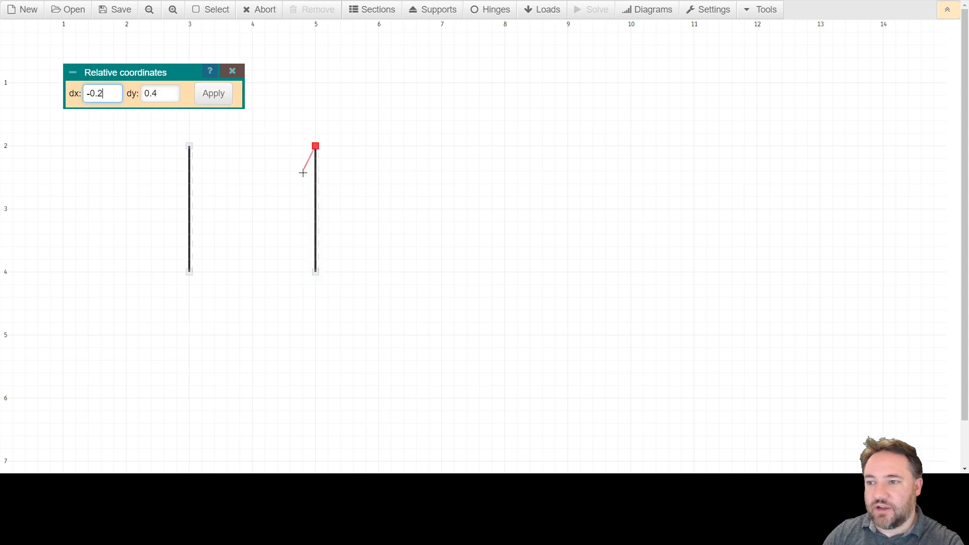
pyautogui.press('Escape')
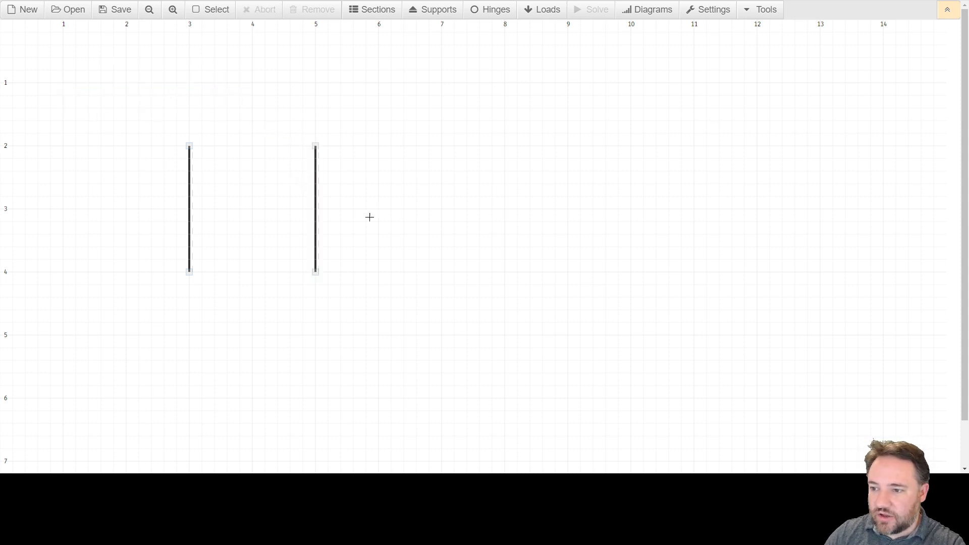
# Step: Draw the third vertical column, 2 m high, from grid point (7, 4) up to (7, 2)
pyautogui.click(441, 272)
pyautogui.click(443, 148)
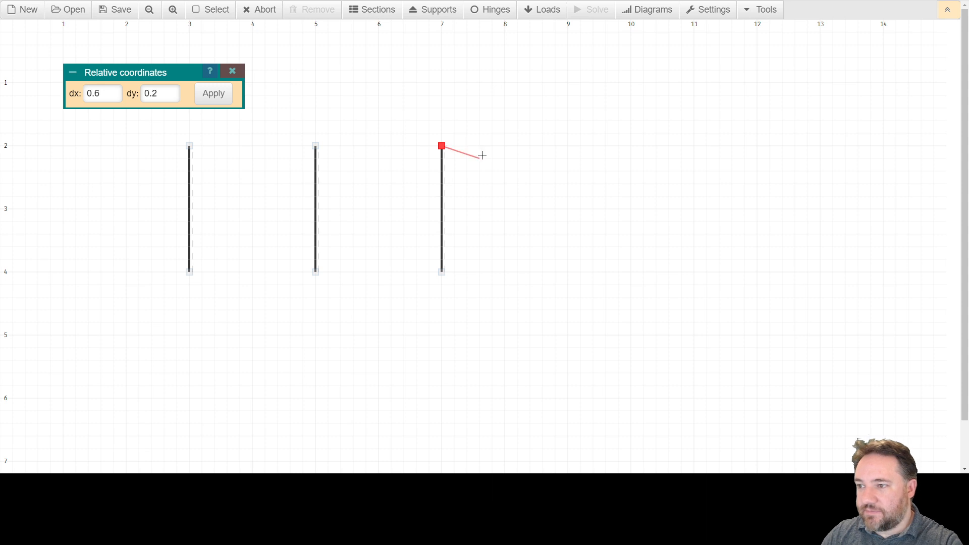
pyautogui.press('Escape')
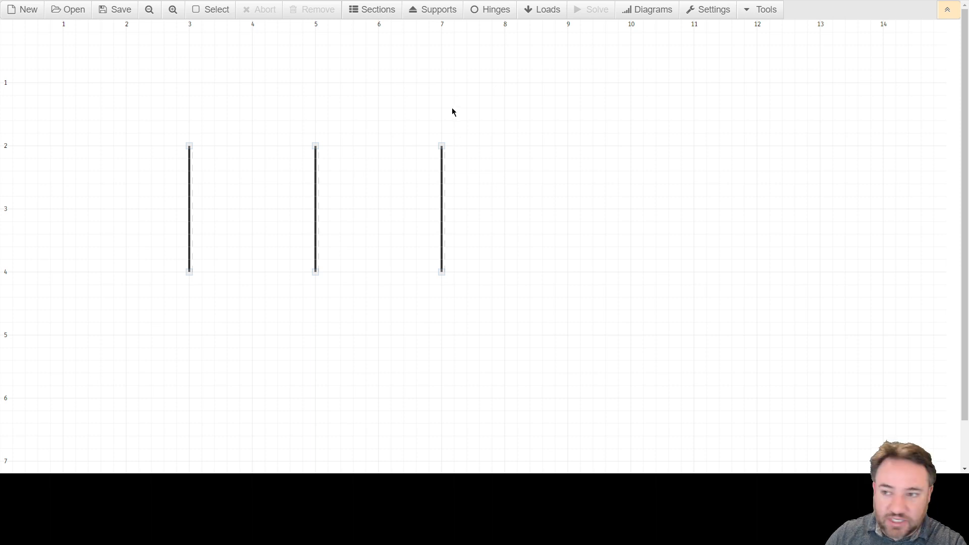
# Step: Draw a 2 m horizontal beam connecting the tops of the first and second columns
pyautogui.click(189, 146)
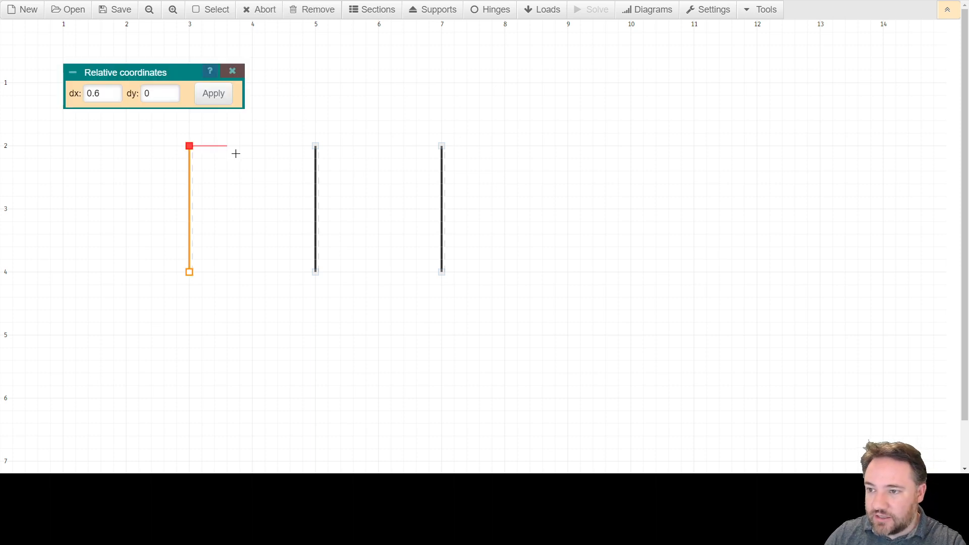
pyautogui.click(315, 146)
pyautogui.press('Escape')
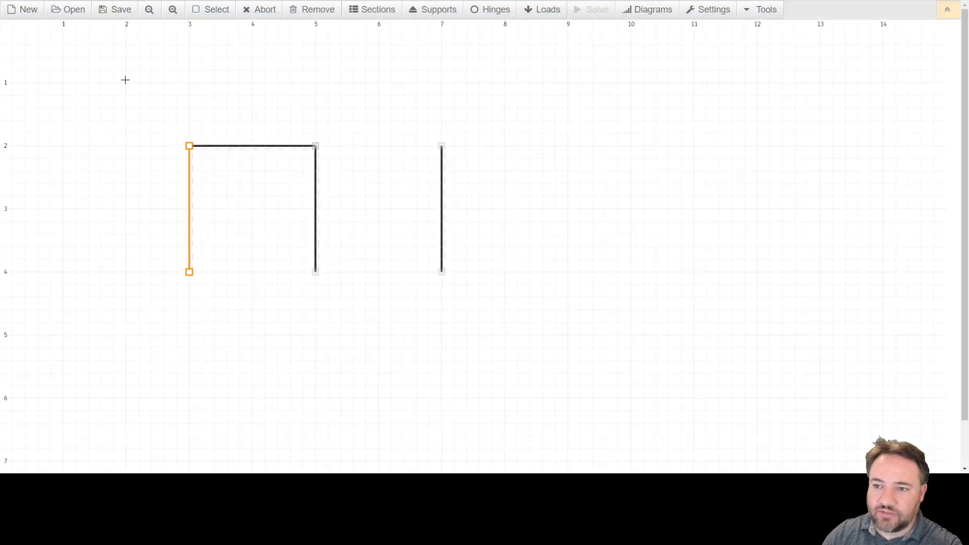
pyautogui.press('Escape')
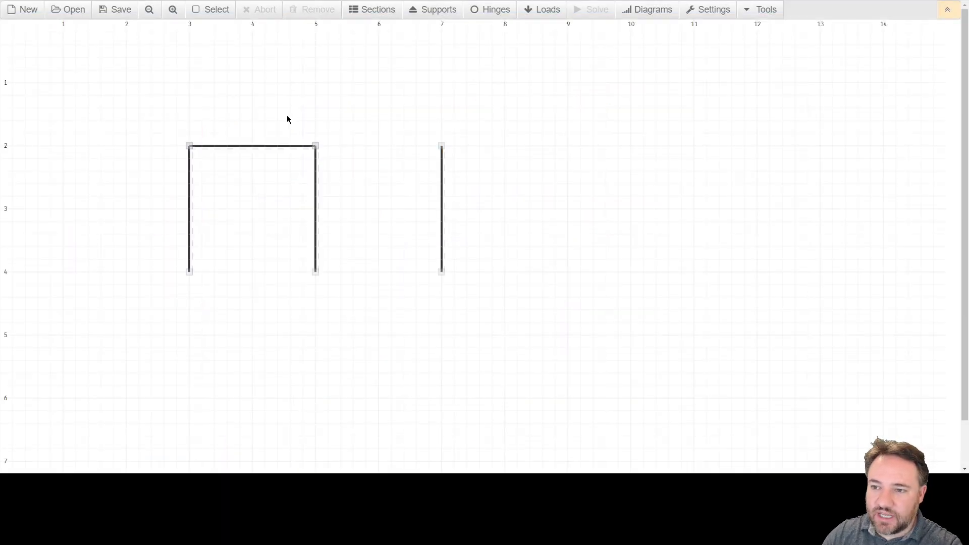
# Step: Delete the beam between the first two columns and redraw it from (3, 2) to (5, 2)
pyautogui.click(236, 147)
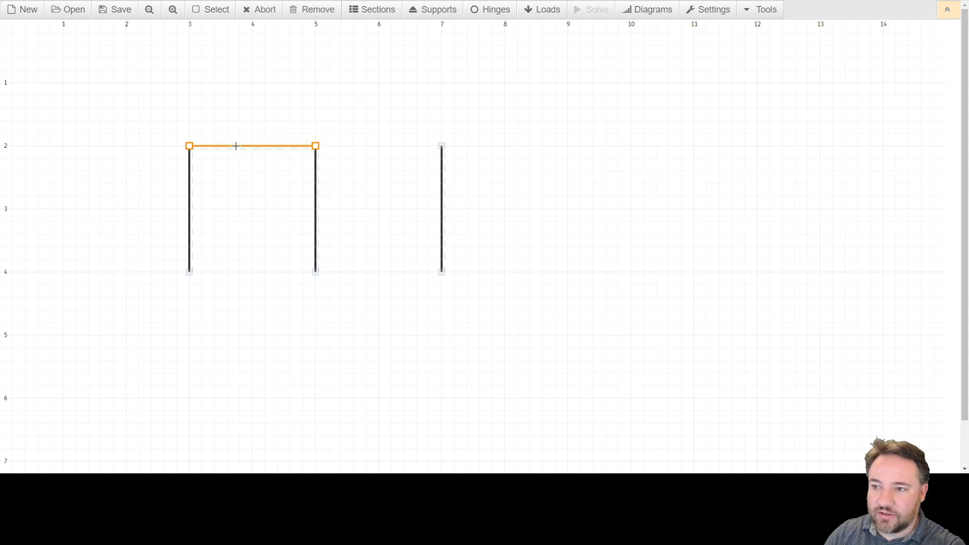
pyautogui.press('Delete')
pyautogui.click(190, 146)
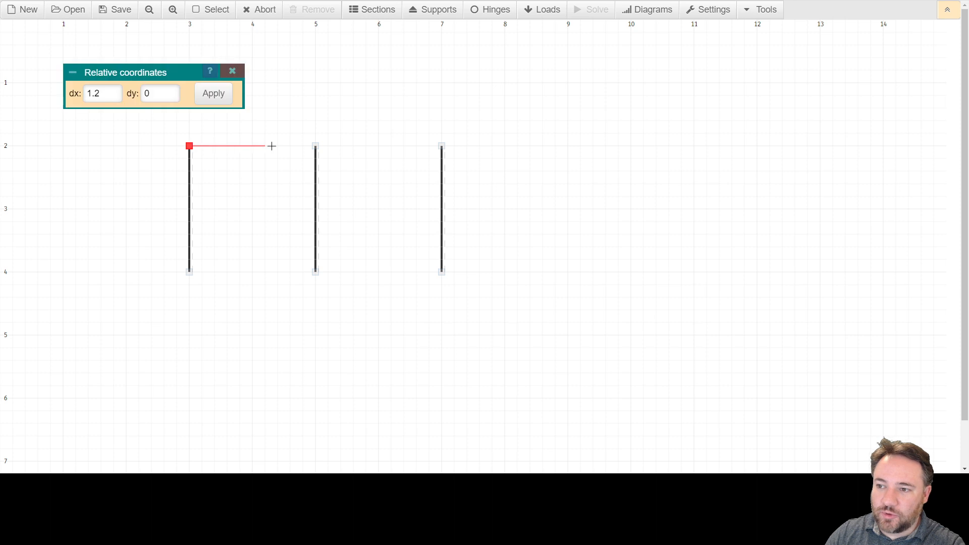
pyautogui.click(315, 145)
pyautogui.press('Escape')
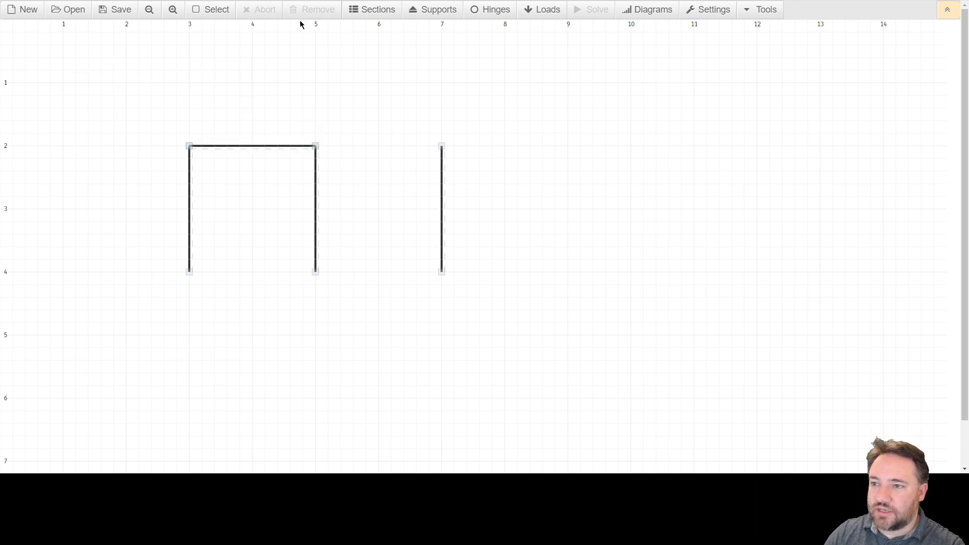
# Step: Delete the beam between the first two columns and start a new member at the first column's top node (3, 2)
pyautogui.click(257, 147)
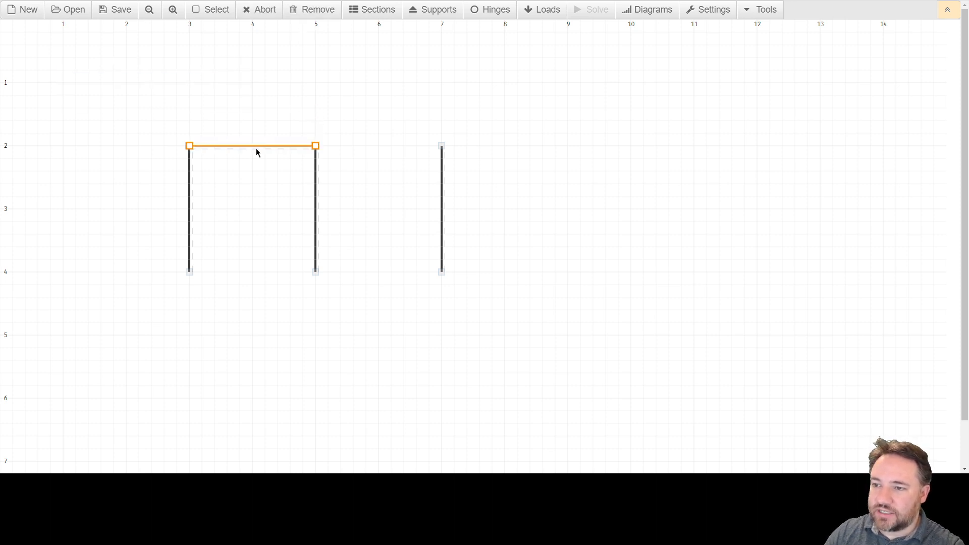
pyautogui.click(311, 13)
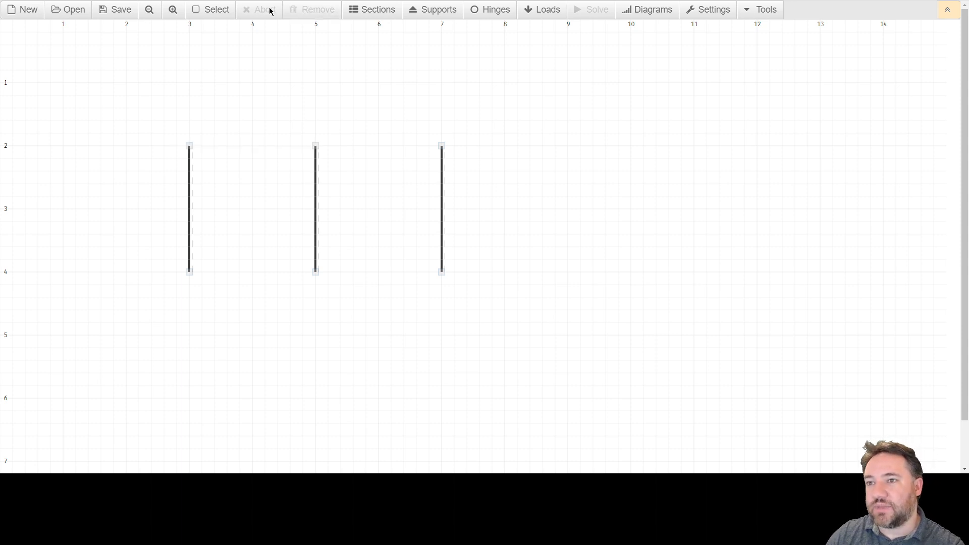
pyautogui.click(189, 146)
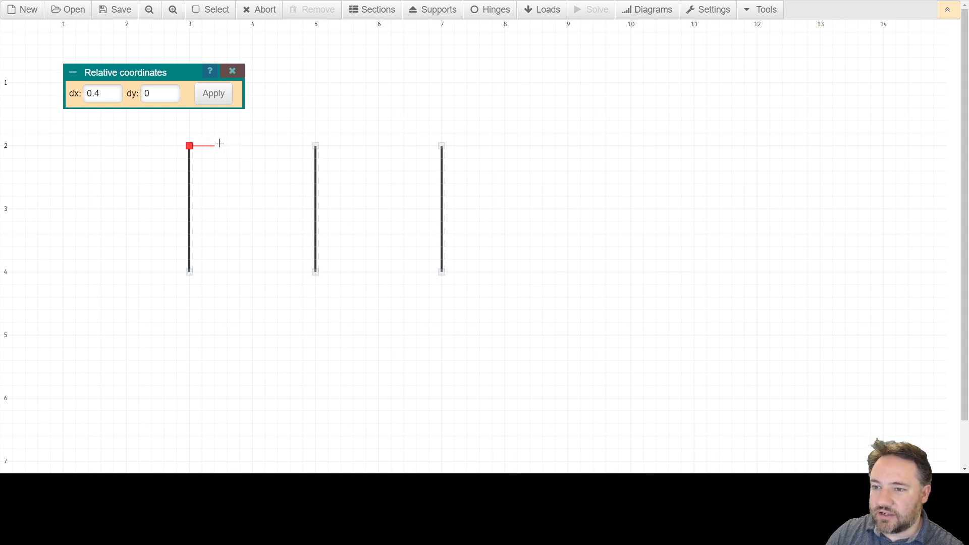
pyautogui.click(765, 13)
pyautogui.click(713, 9)
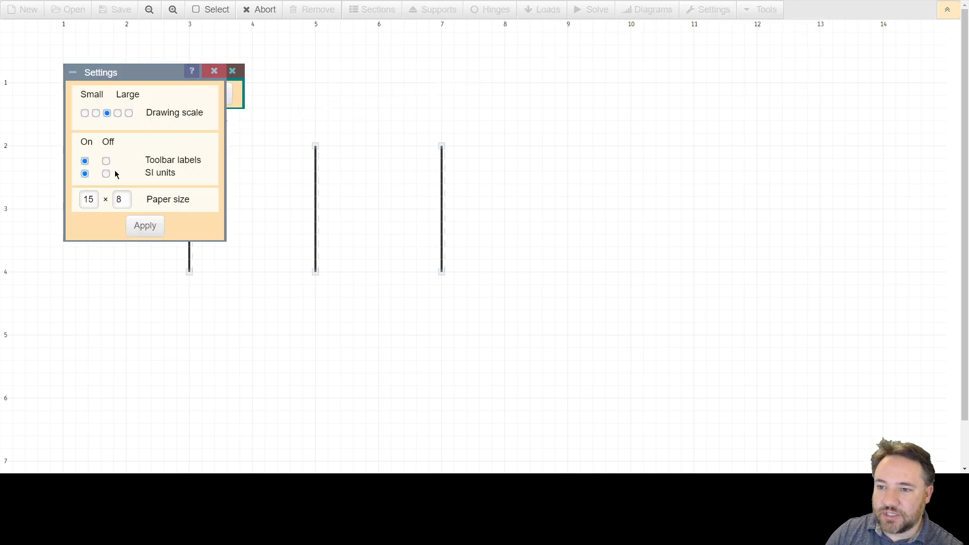
pyautogui.click(216, 74)
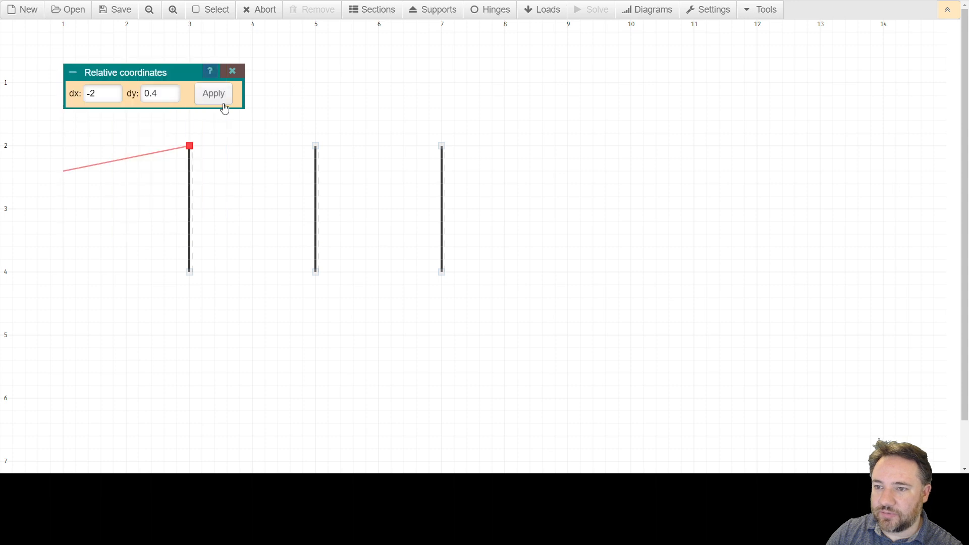
# Step: Place the first 0.5 m beam segment from the first column's top using relative coordinates dx 0.5, dy 0
pyautogui.tripleClick(95, 93)
pyautogui.write('0.5')
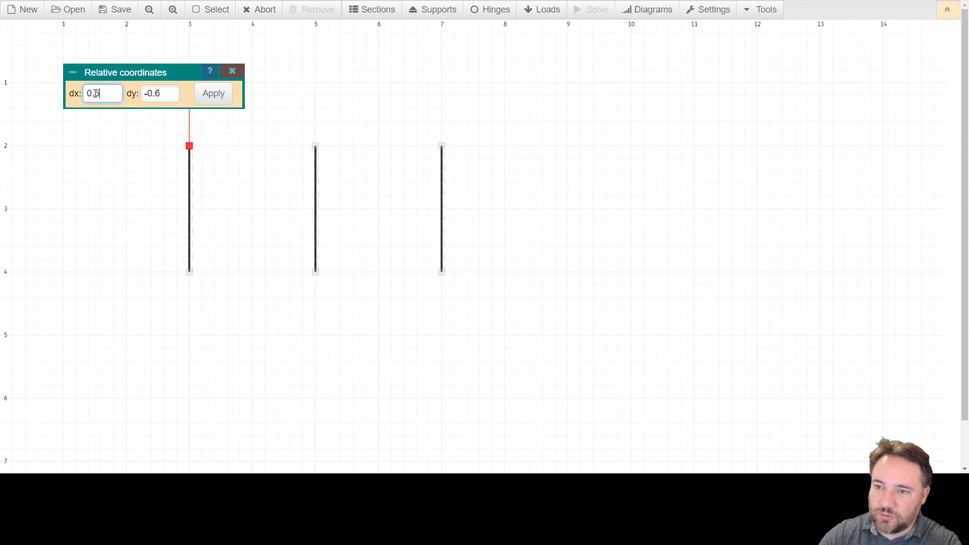
pyautogui.press('Tab')
pyautogui.write('0')
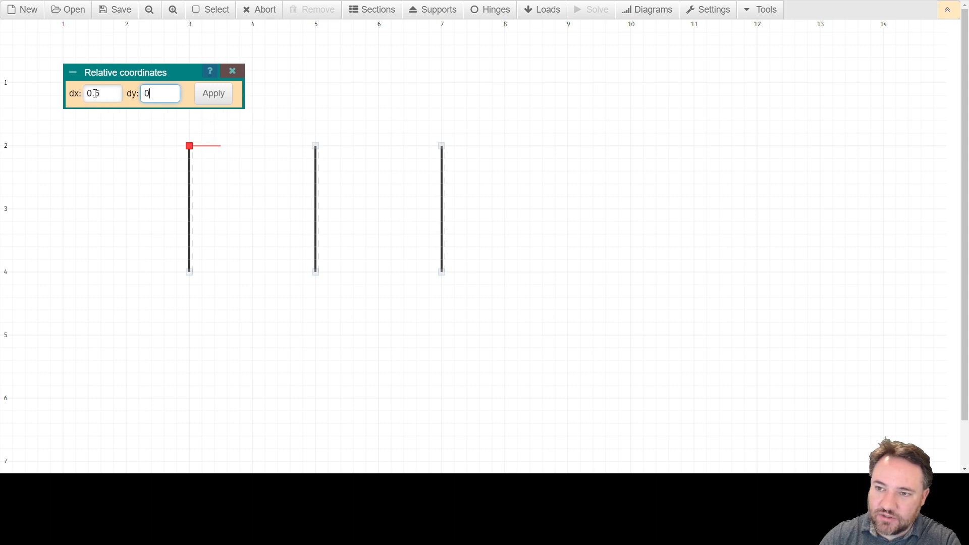
pyautogui.press('Return')
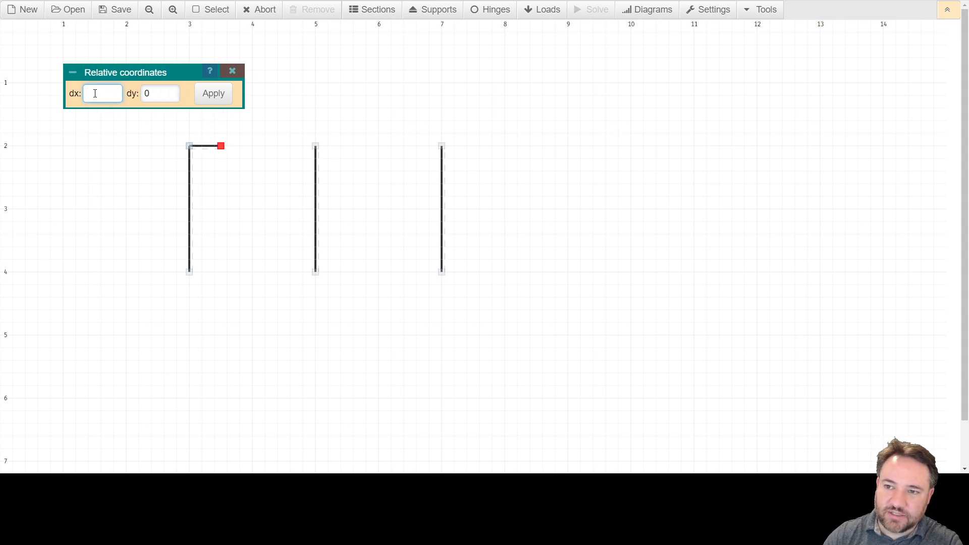
# Step: Add three more 0.5 m horizontal segments to extend the beam to the second column's top at (5, 2)
pyautogui.write('0.5')
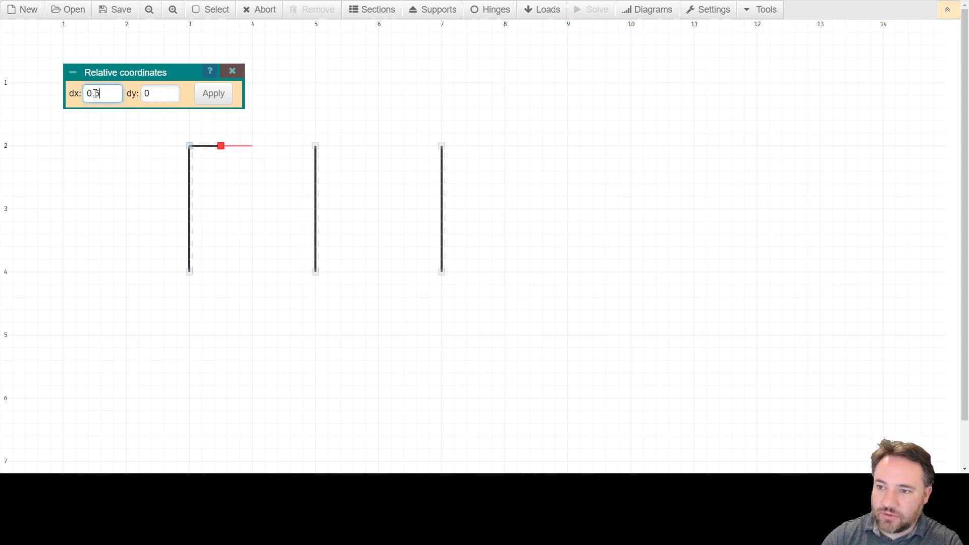
pyautogui.press('Return')
pyautogui.write('00.5')
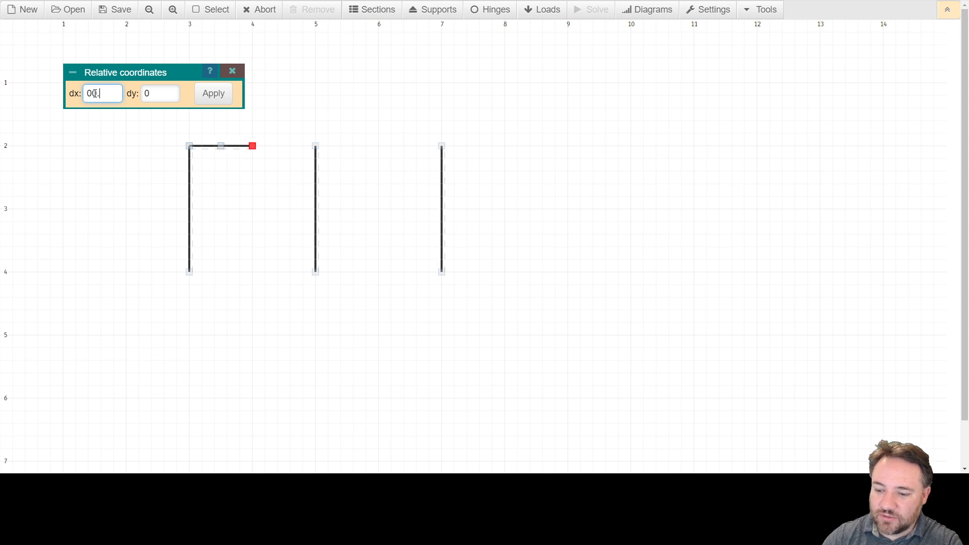
pyautogui.press('BackSpace')
pyautogui.press('BackSpace')
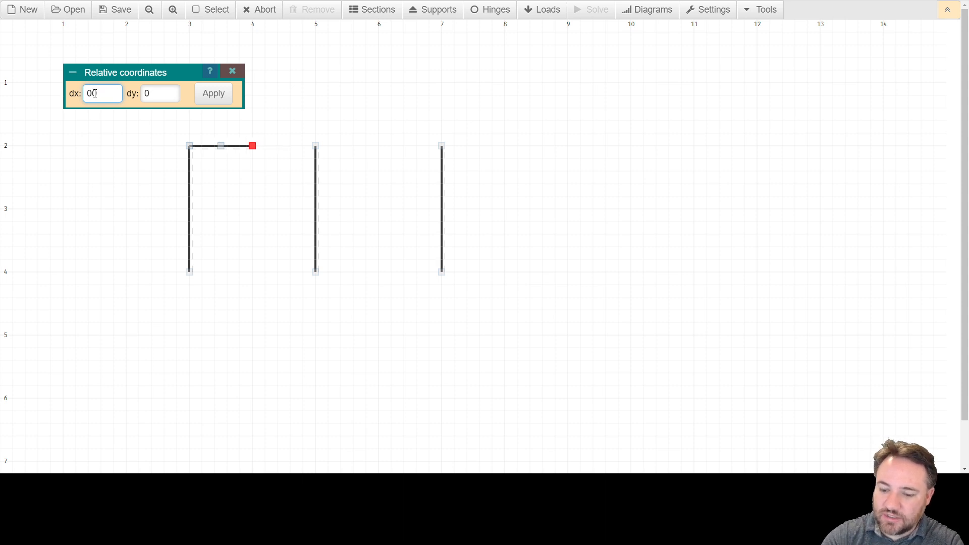
pyautogui.write('.5')
pyautogui.press('Return')
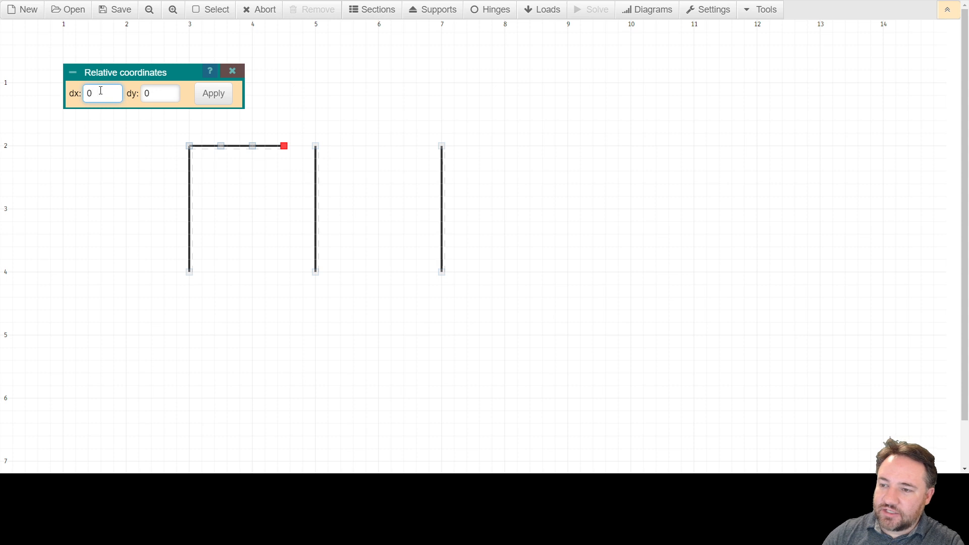
pyautogui.click(315, 146)
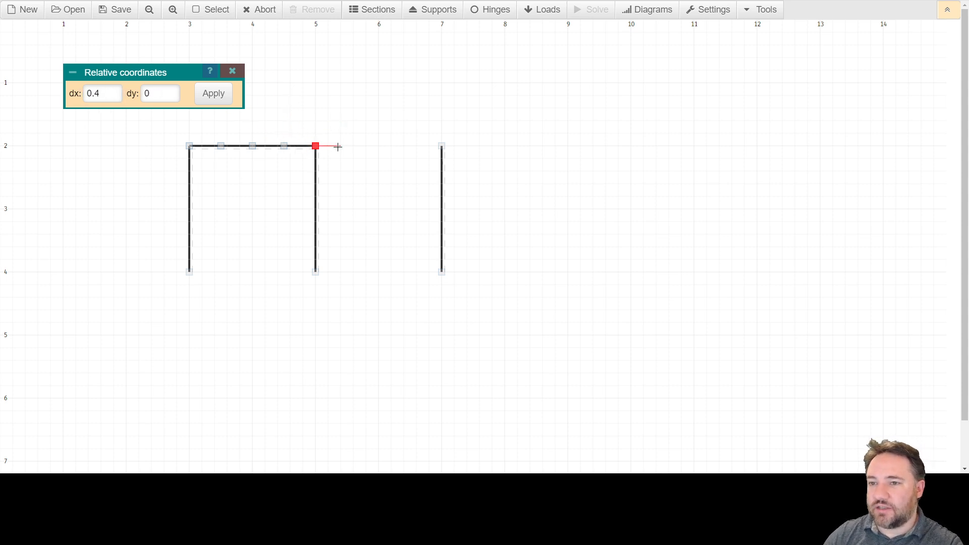
# Step: Start the second bay's beam with a segment of dx 0.5, dy 0 from the second column's top
pyautogui.doubleClick(105, 95)
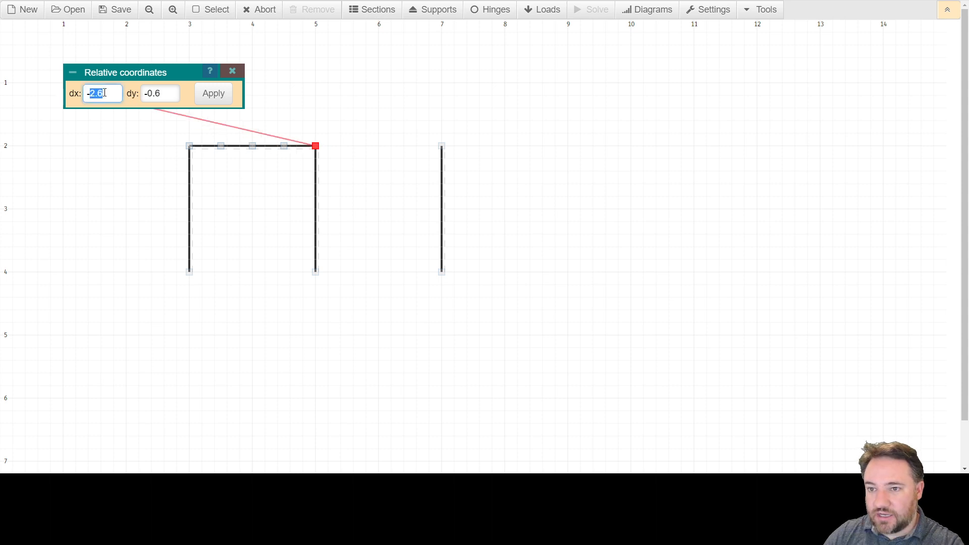
pyautogui.press('BackSpace')
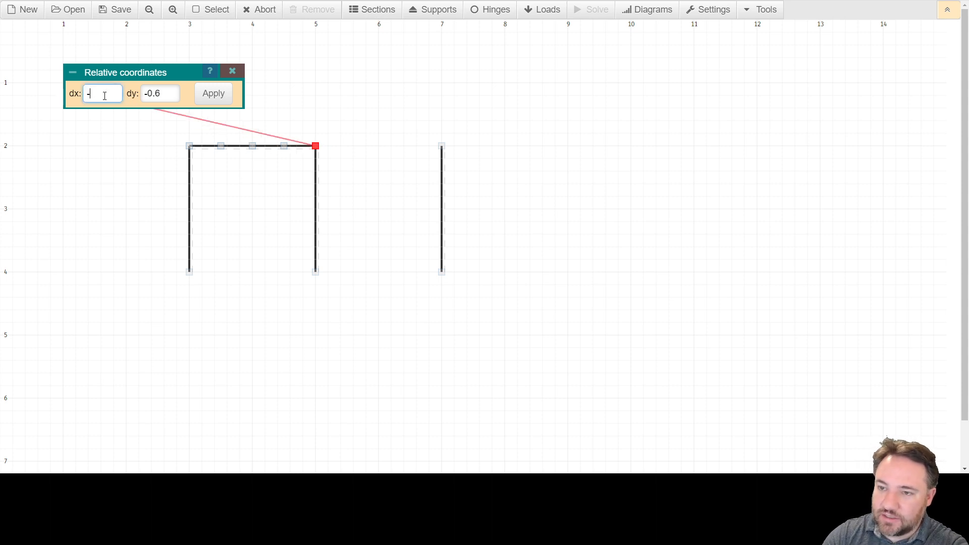
pyautogui.press('BackSpace')
pyautogui.write('0.5')
pyautogui.press('Tab')
pyautogui.write('0')
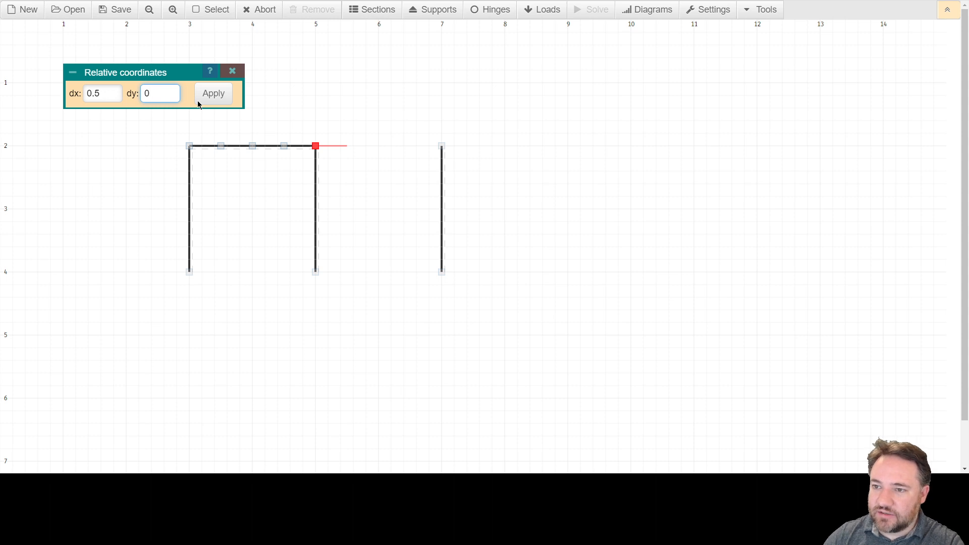
pyautogui.click(214, 101)
# Step: Add three more 0.5 m horizontal segments to reach the third column's top at (7, 2) and end member drawing
pyautogui.write('0.5')
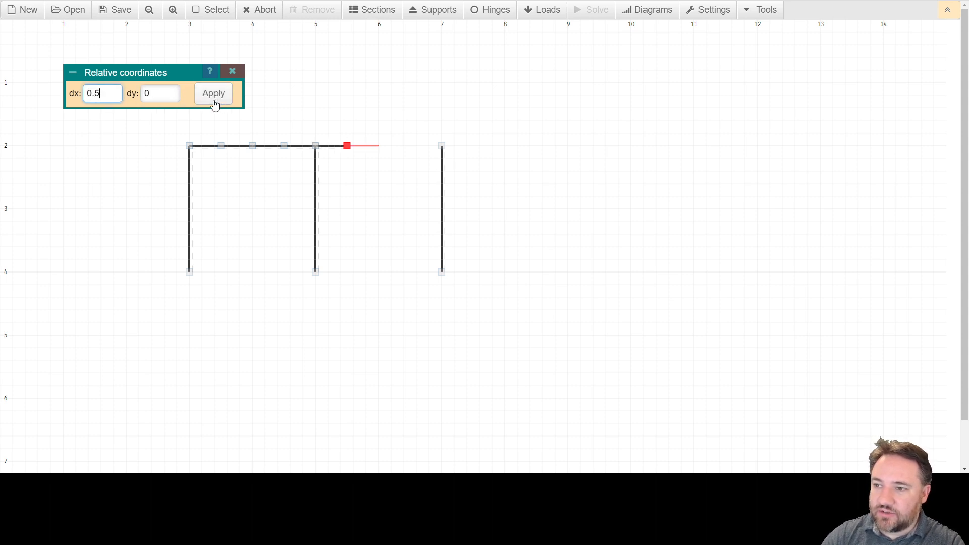
pyautogui.click(214, 102)
pyautogui.write('00.5')
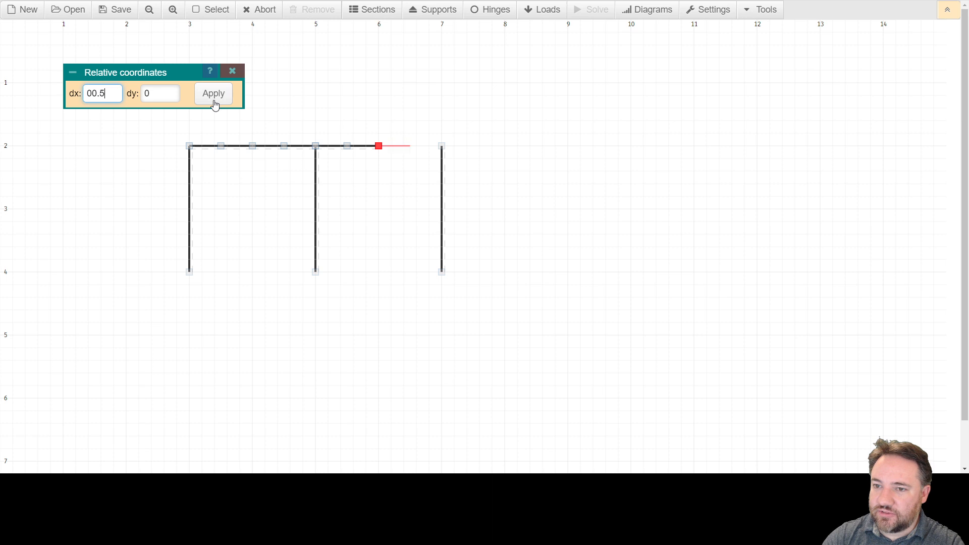
pyautogui.press('BackSpace')
pyautogui.press('BackSpace')
pyautogui.press('BackSpace')
pyautogui.write('.5')
pyautogui.click(213, 102)
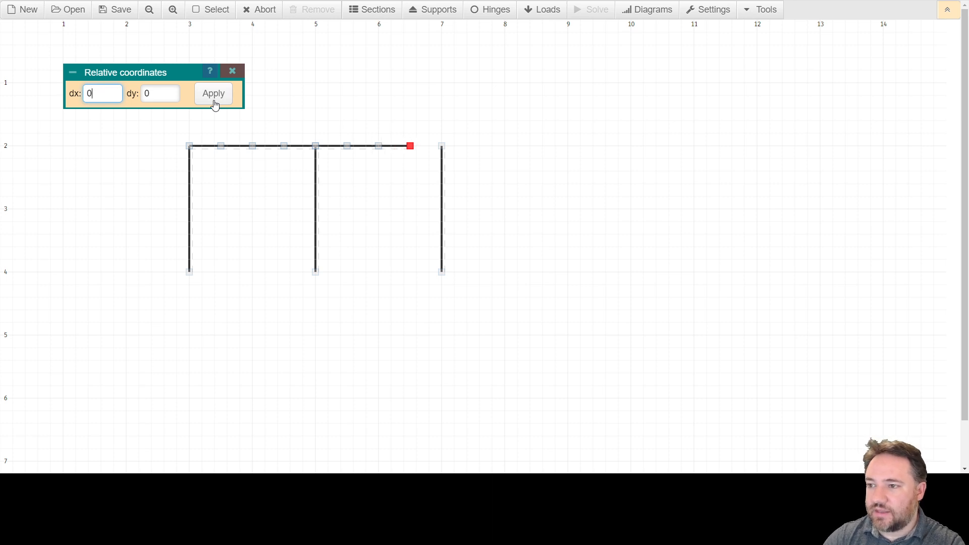
pyautogui.click(442, 146)
pyautogui.press('Escape')
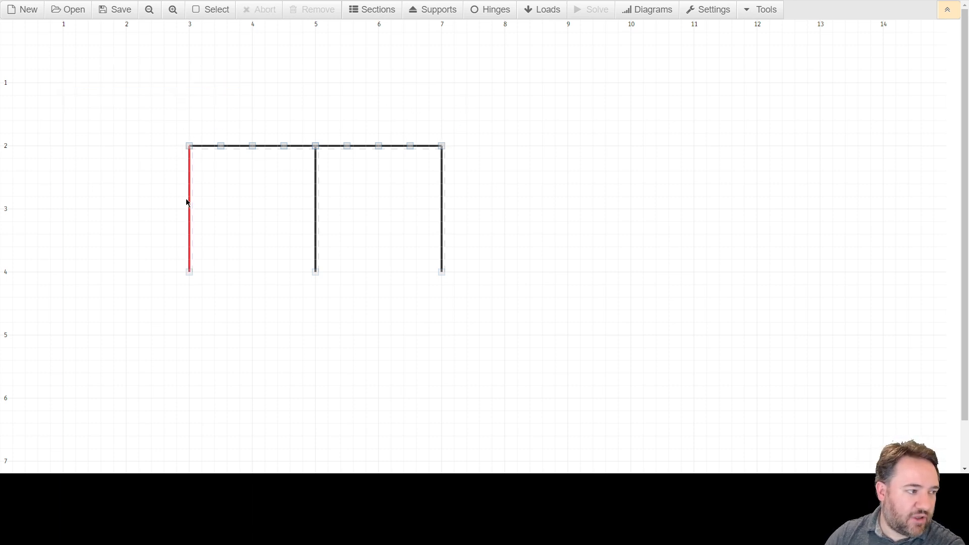
# Step: Open the hinge settings for the first beam segment, with the dialog moved clear of the frame
pyautogui.click(208, 147)
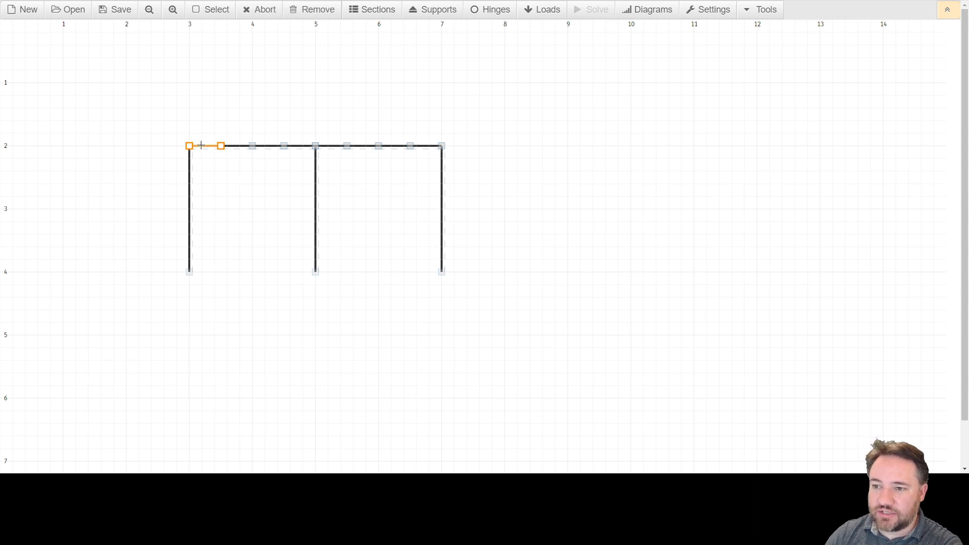
pyautogui.click(480, 11)
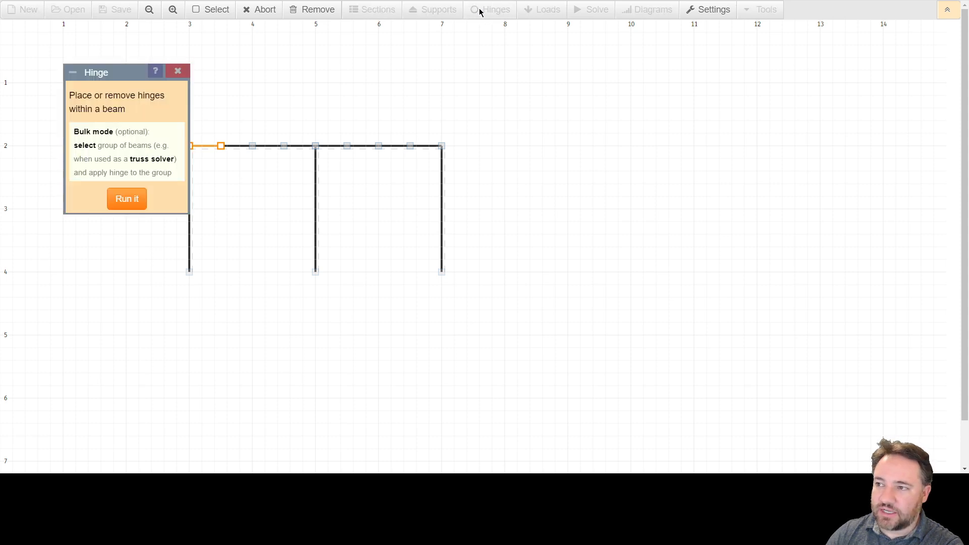
pyautogui.moveTo(119, 73); pyautogui.dragTo(97, 102)
pyautogui.click(156, 96)
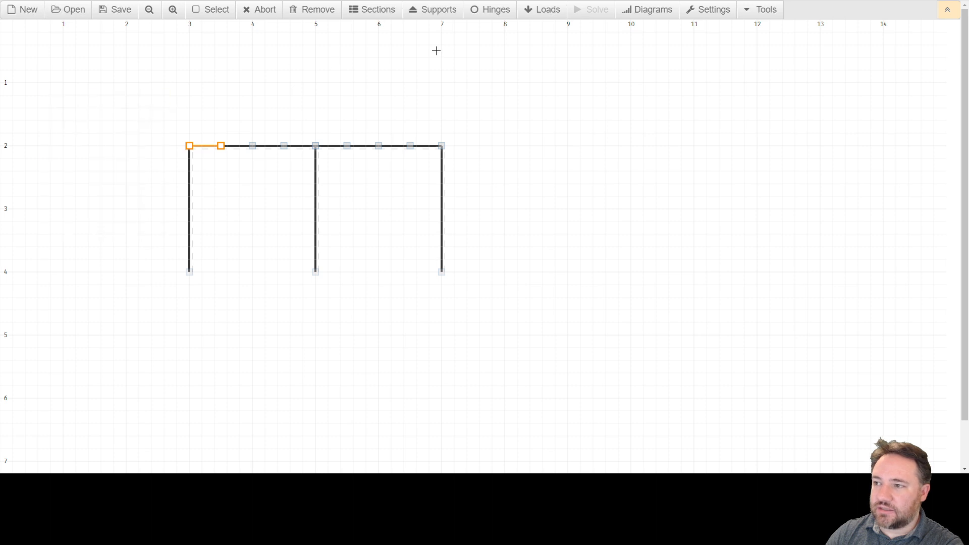
pyautogui.click(486, 13)
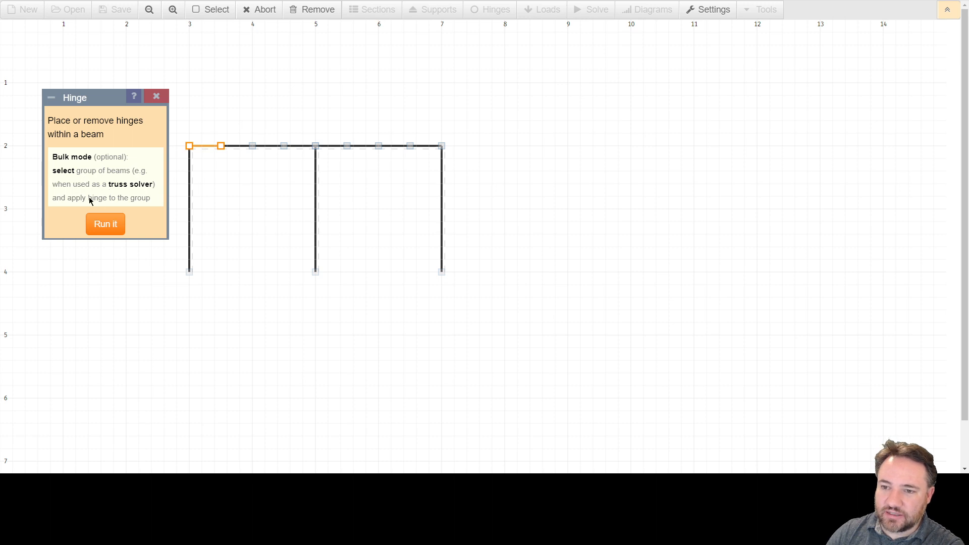
# Step: Try placing hinges on the selected beam segment beside the first column
pyautogui.click(110, 226)
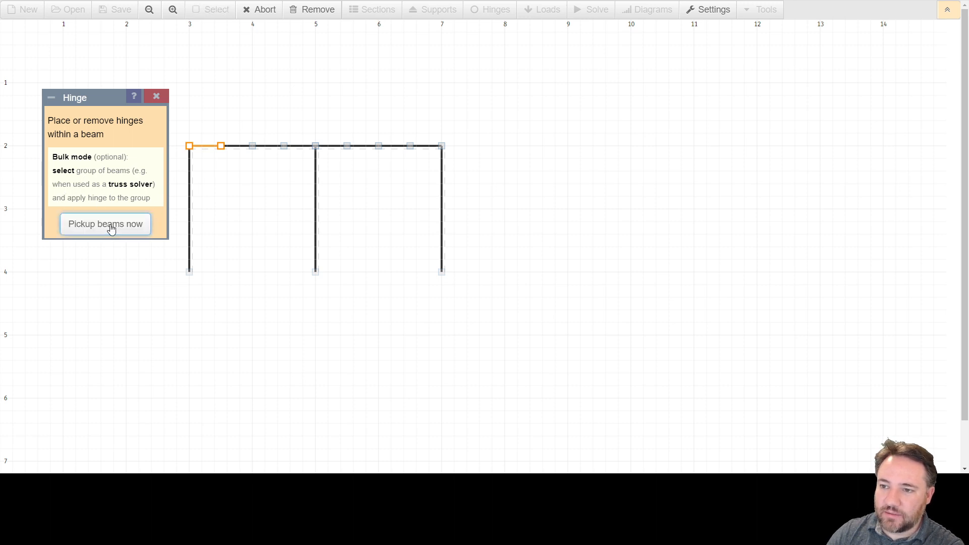
pyautogui.click(200, 146)
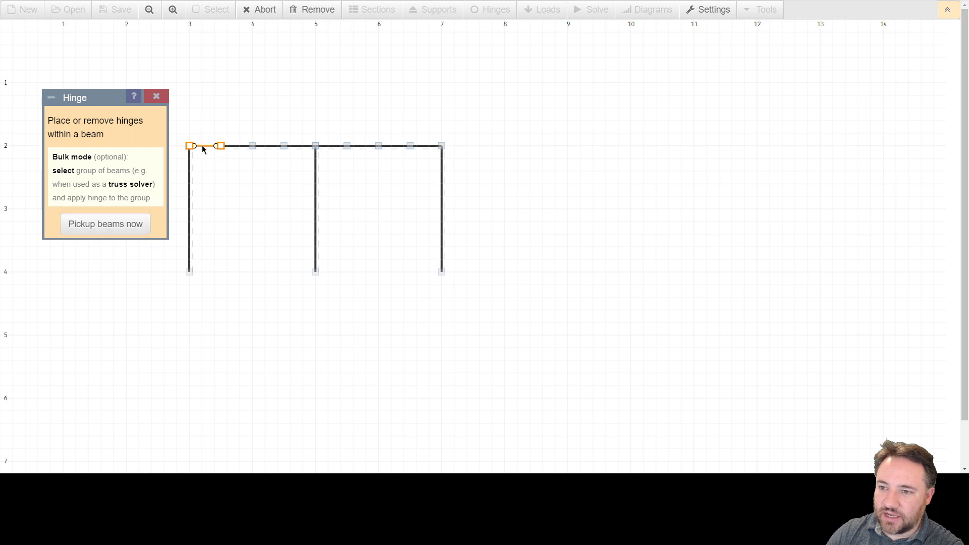
pyautogui.click(202, 147)
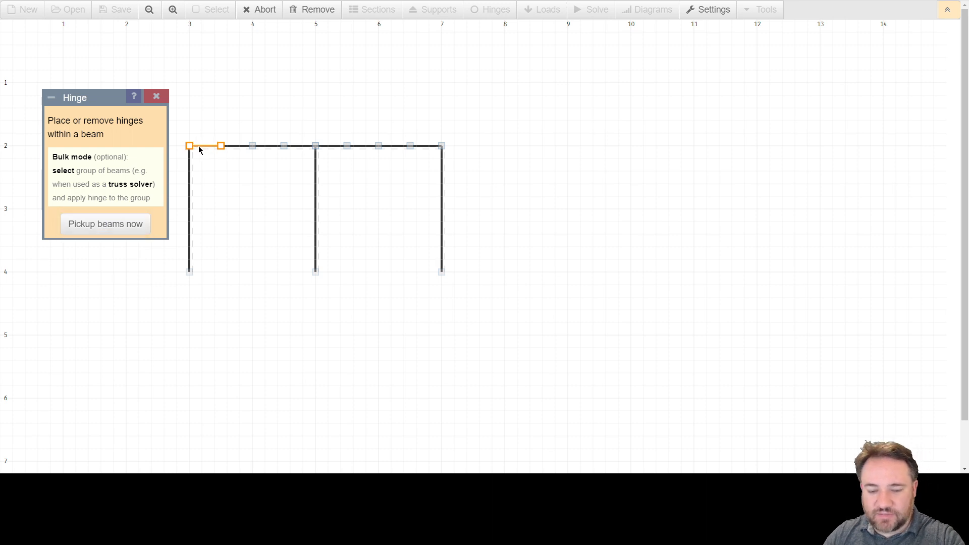
pyautogui.press('Escape')
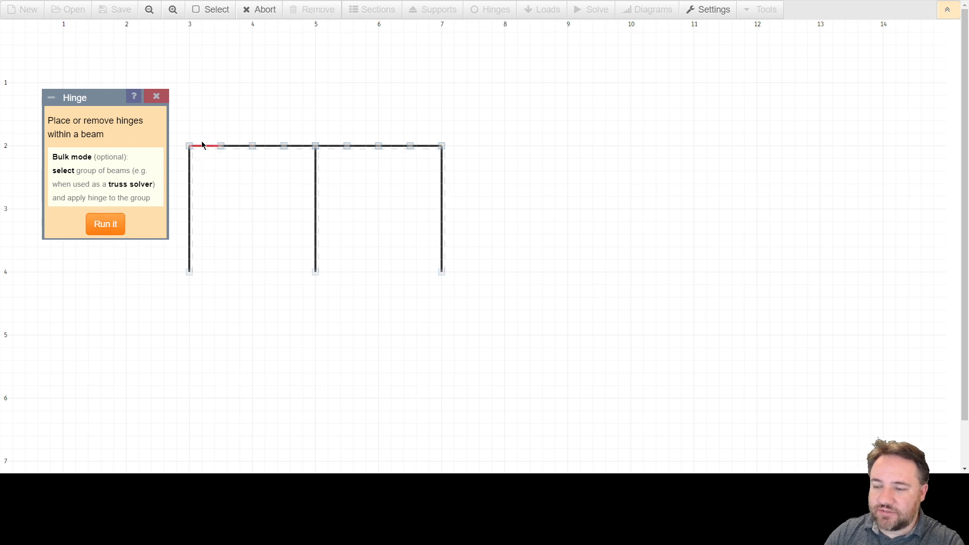
# Step: Place a single hinge in the first bay's beam at its end next to the first column
pyautogui.click(97, 228)
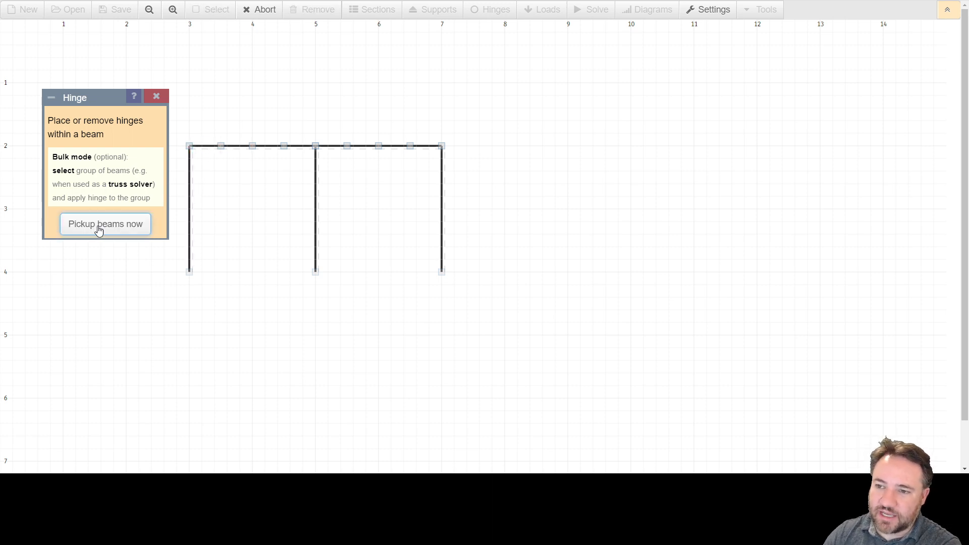
pyautogui.click(197, 148)
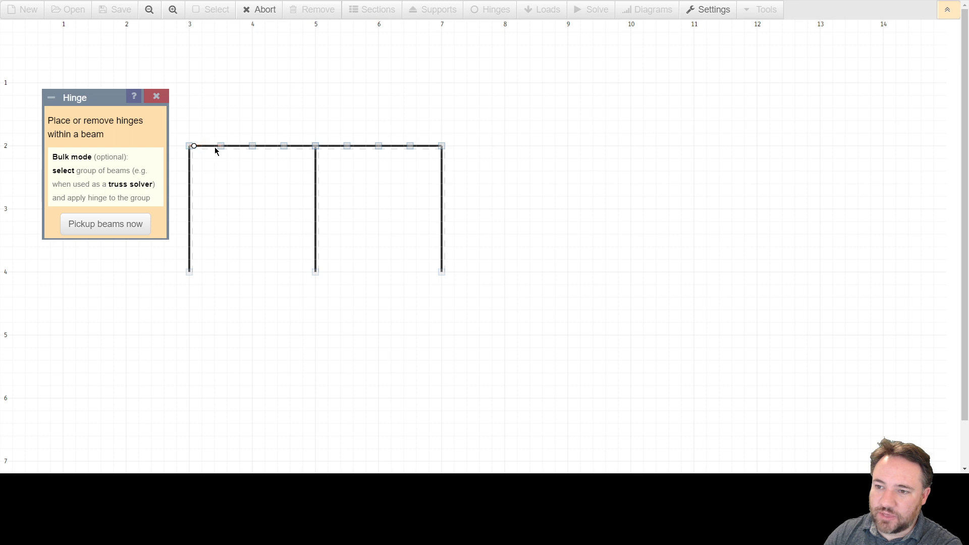
pyautogui.click(193, 154)
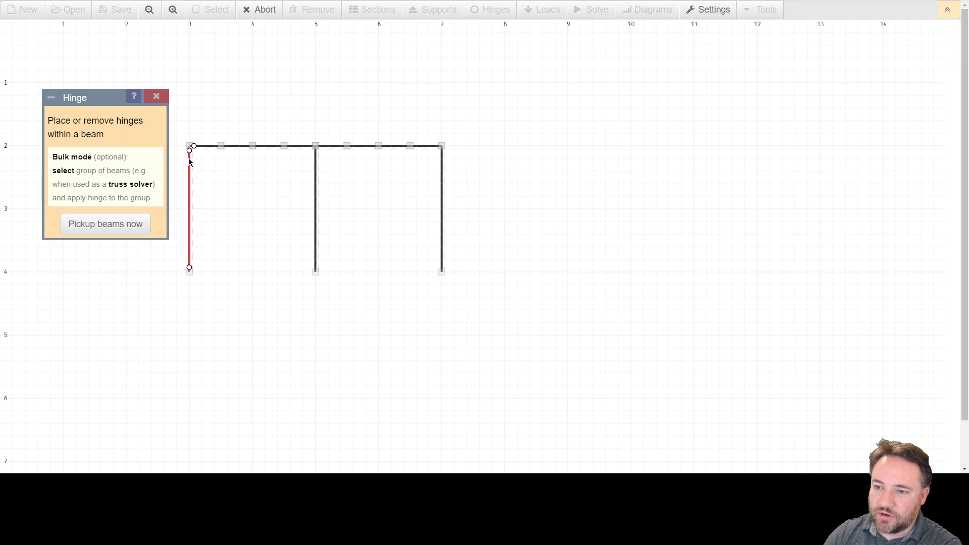
pyautogui.click(191, 162)
pyautogui.click(190, 160)
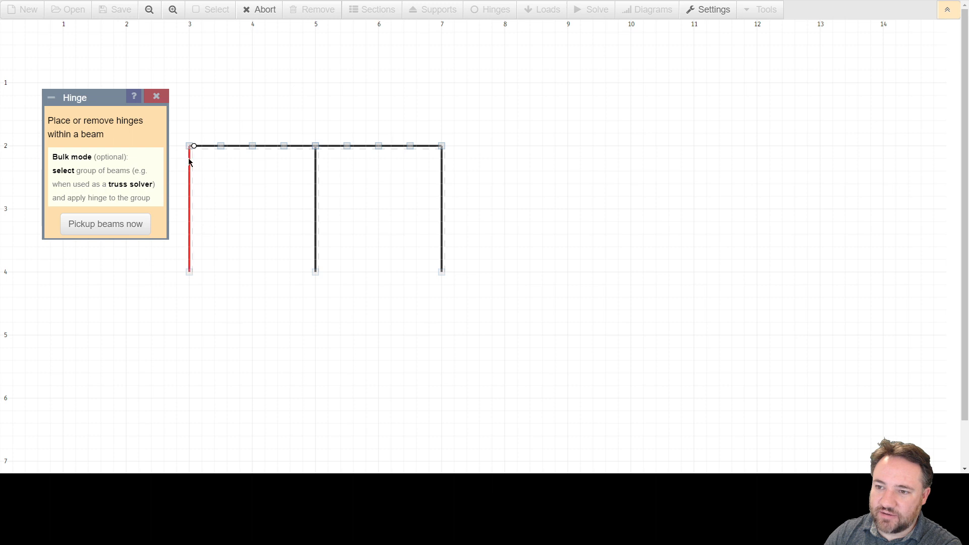
# Step: Place a single hinge in the first bay's beam at its end next to the second column
pyautogui.click(296, 148)
pyautogui.click(302, 150)
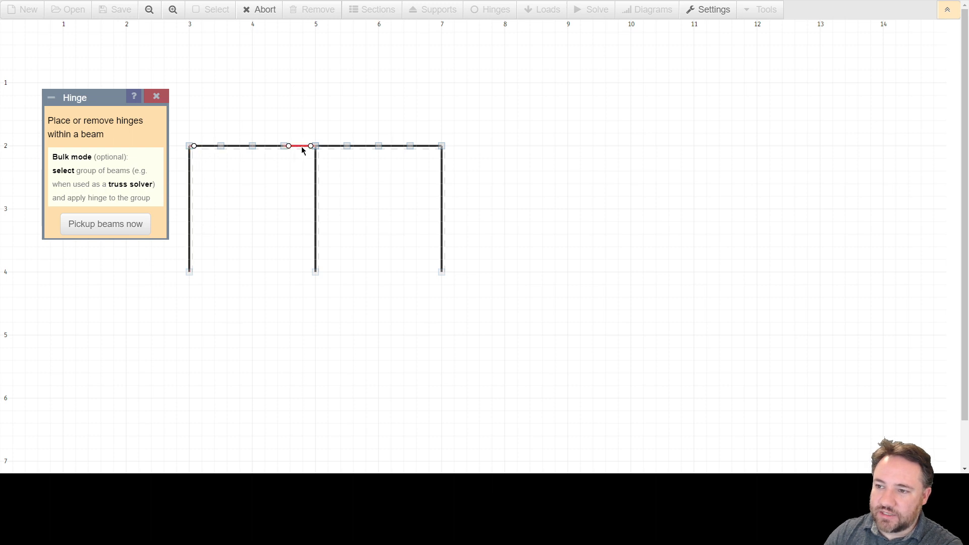
pyautogui.click(302, 147)
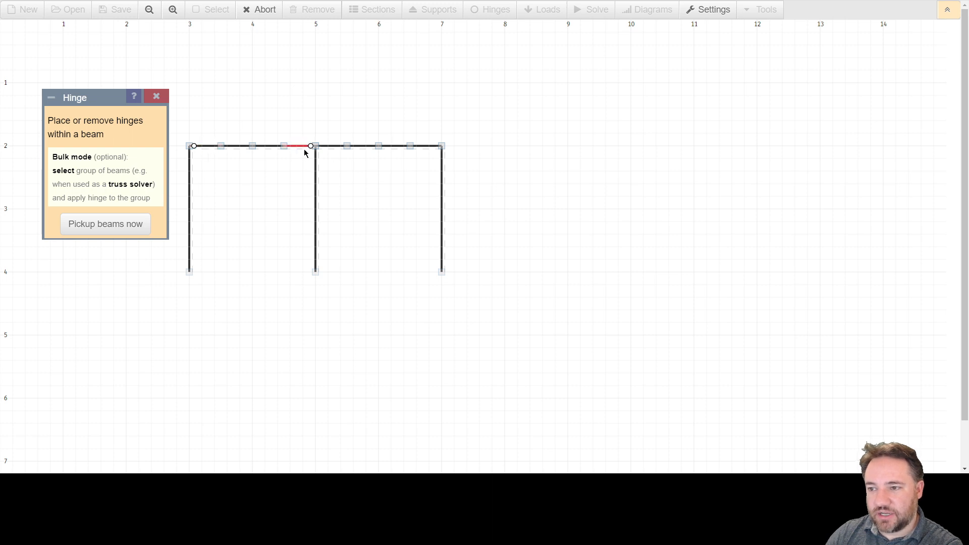
pyautogui.click(299, 147)
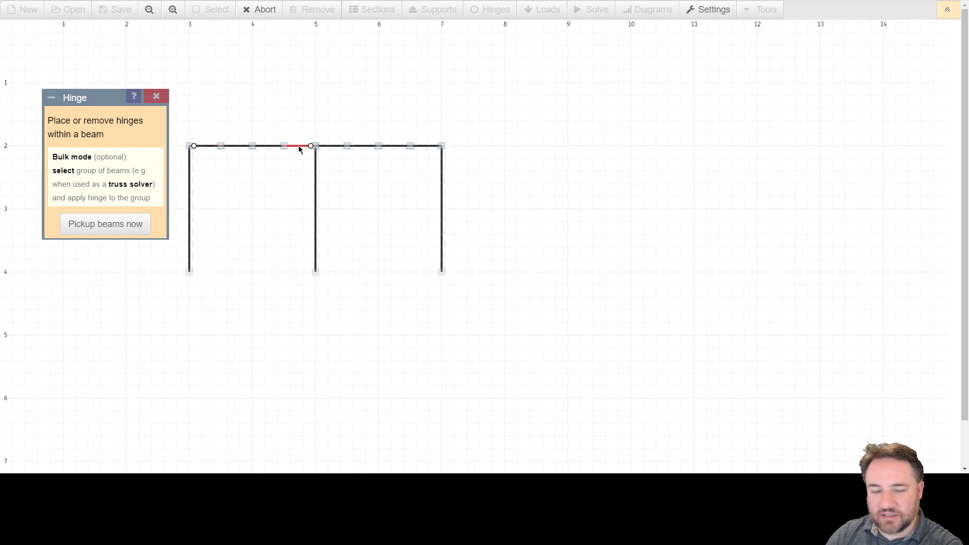
# Step: Place hinges in the second bay's beam at its ends next to the second and third columns
pyautogui.click(326, 150)
pyautogui.click(417, 147)
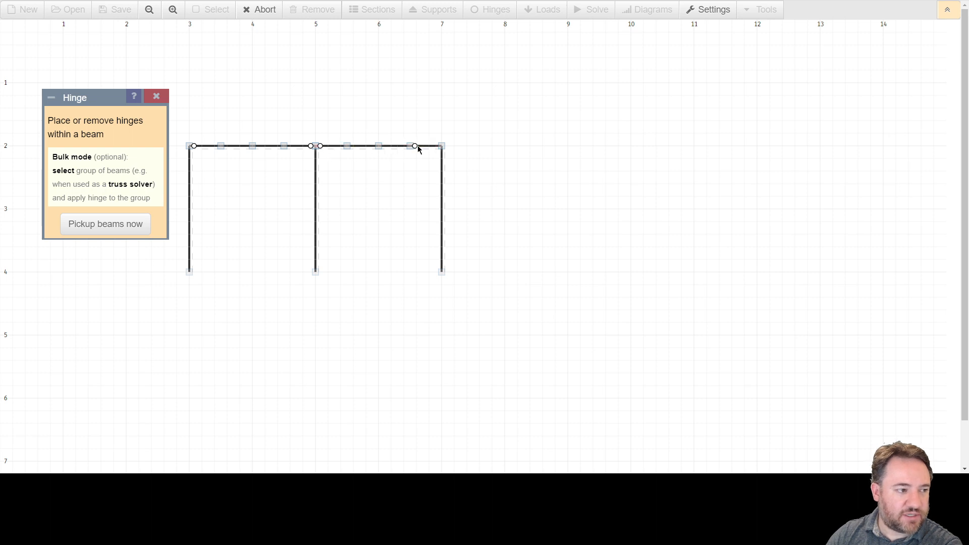
pyautogui.click(421, 146)
pyautogui.click(421, 146)
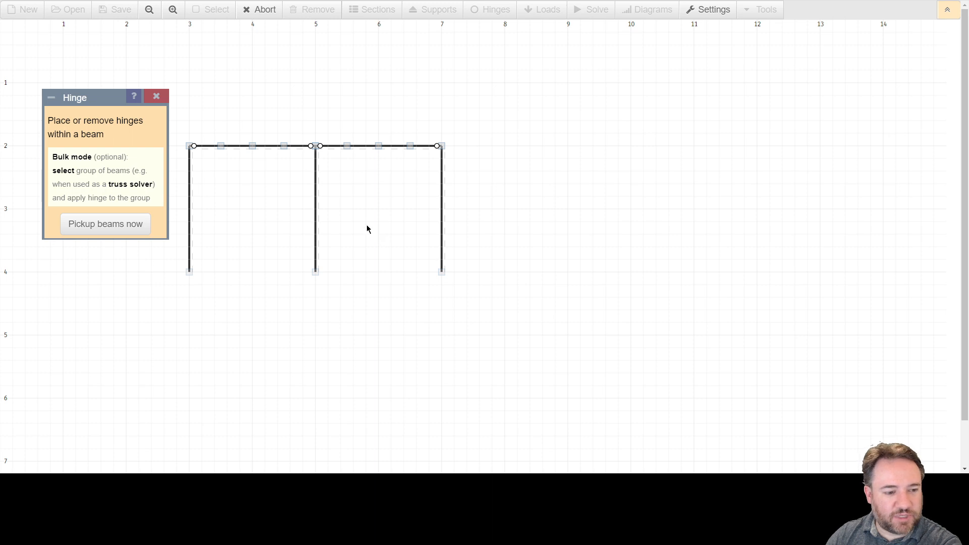
# Step: Remove all hinges from the end segments of both bays' beams and close the hinge settings
pyautogui.click(331, 147)
pyautogui.click(430, 147)
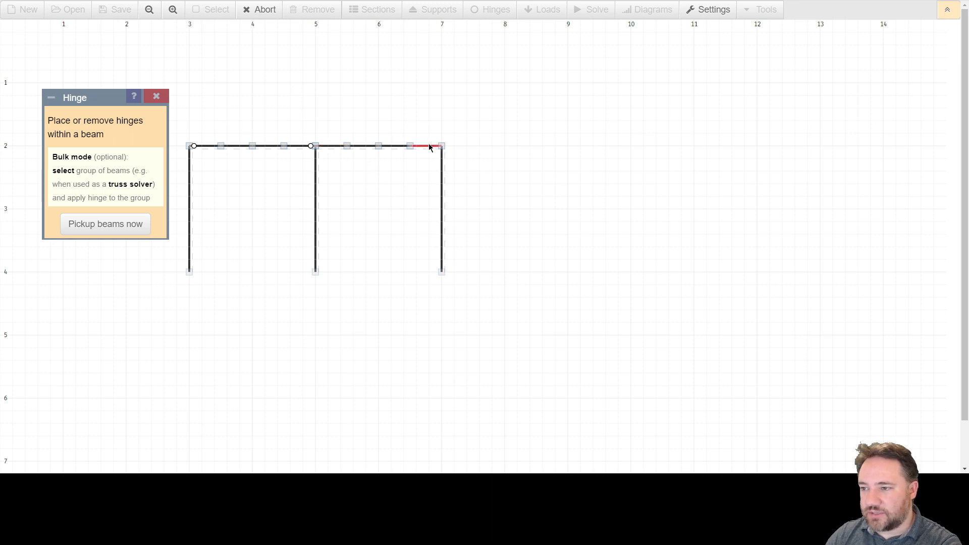
pyautogui.click(300, 147)
pyautogui.click(209, 151)
pyautogui.click(207, 152)
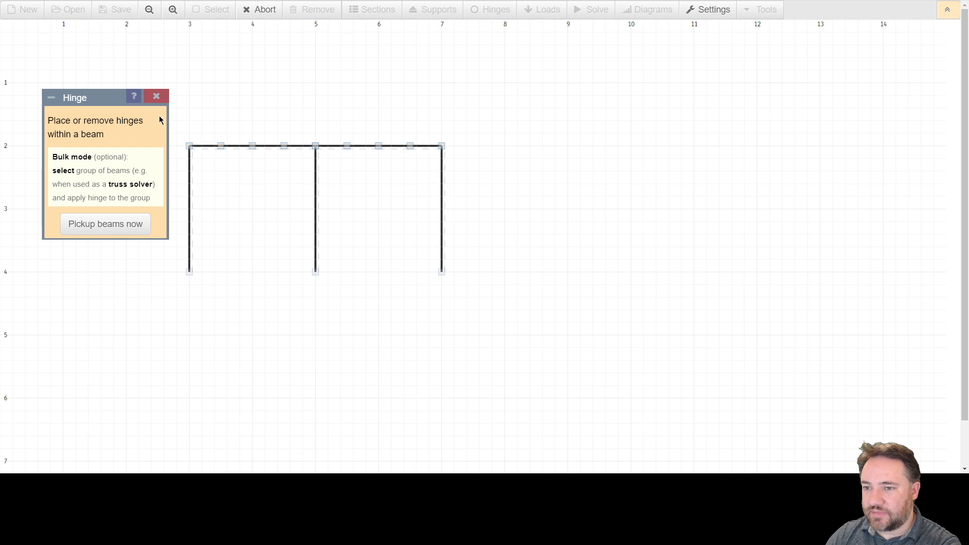
pyautogui.click(157, 96)
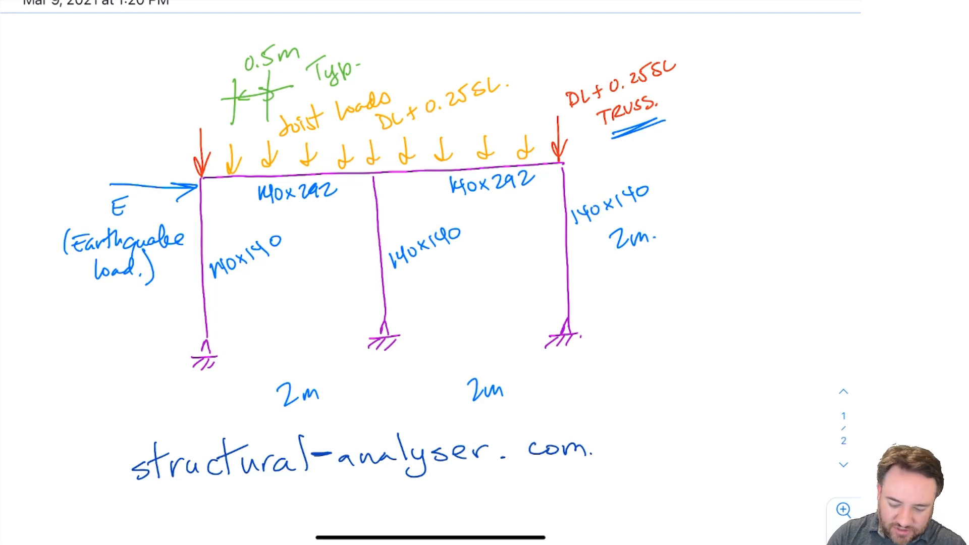
# Step: Circle the first column's base support in the handwritten frame sketch and undo that mark
pyautogui.moveTo(183, 331); pyautogui.dragTo(165, 352)
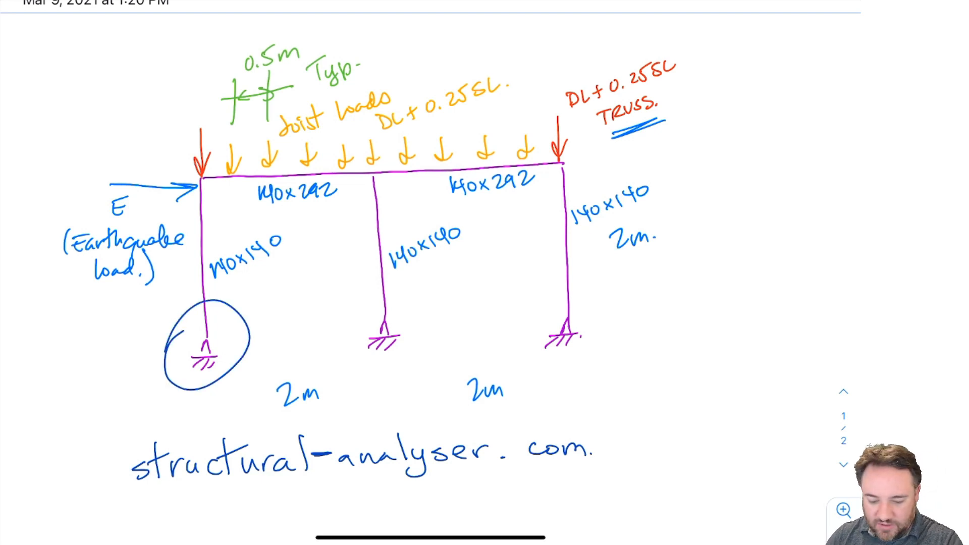
pyautogui.hotkey('ctrl', 'z')
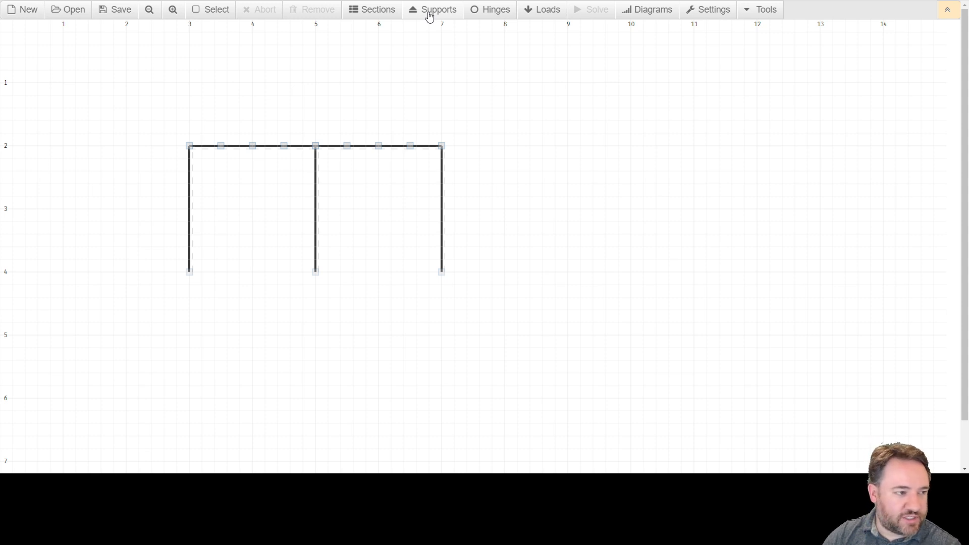
# Step: Return to the frame model, open the support settings clear of the frame, and choose the Fixed type
pyautogui.click(429, 15)
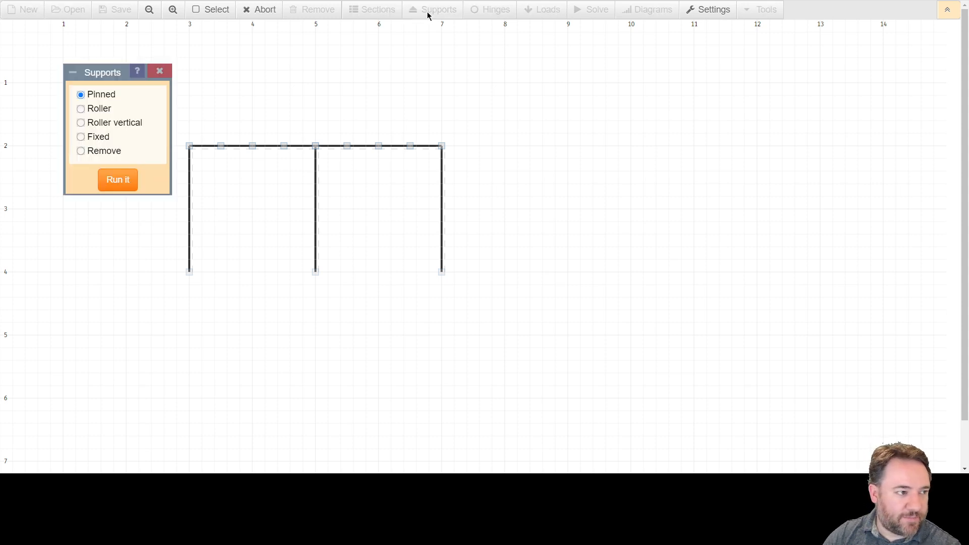
pyautogui.moveTo(100, 77); pyautogui.dragTo(538, 112)
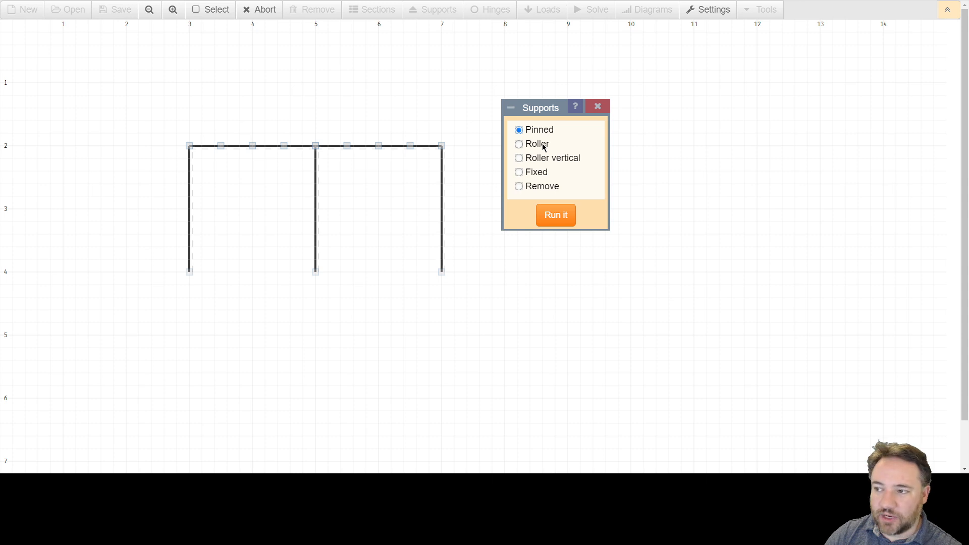
pyautogui.click(518, 145)
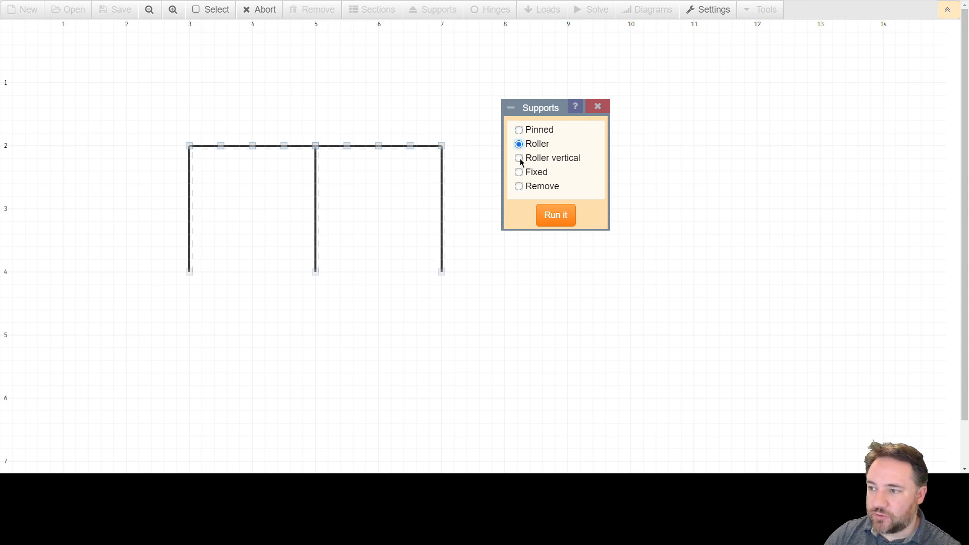
pyautogui.click(519, 158)
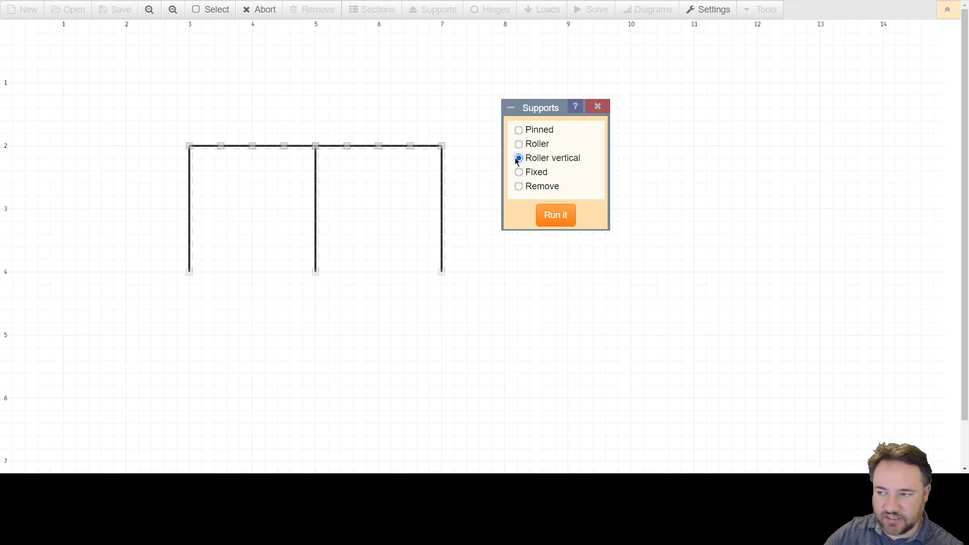
pyautogui.click(518, 172)
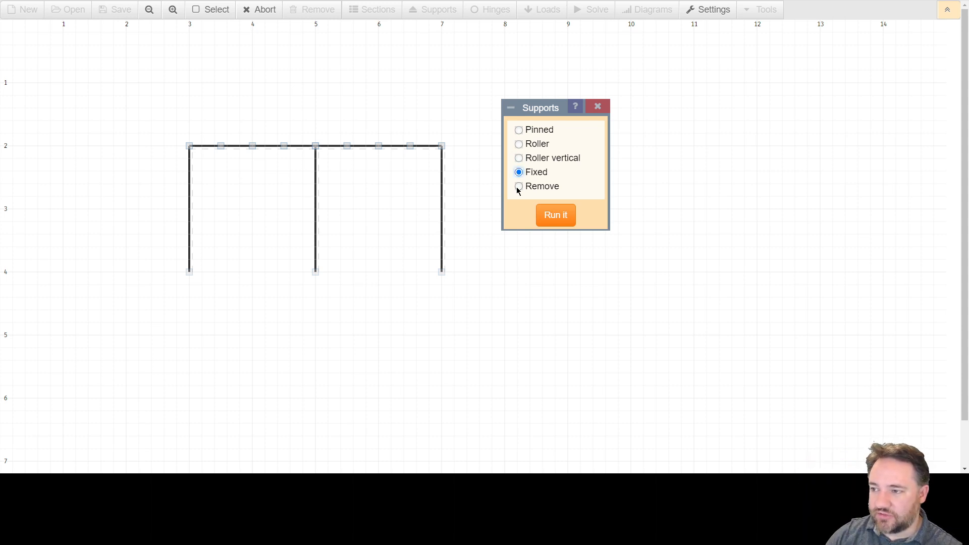
pyautogui.click(518, 187)
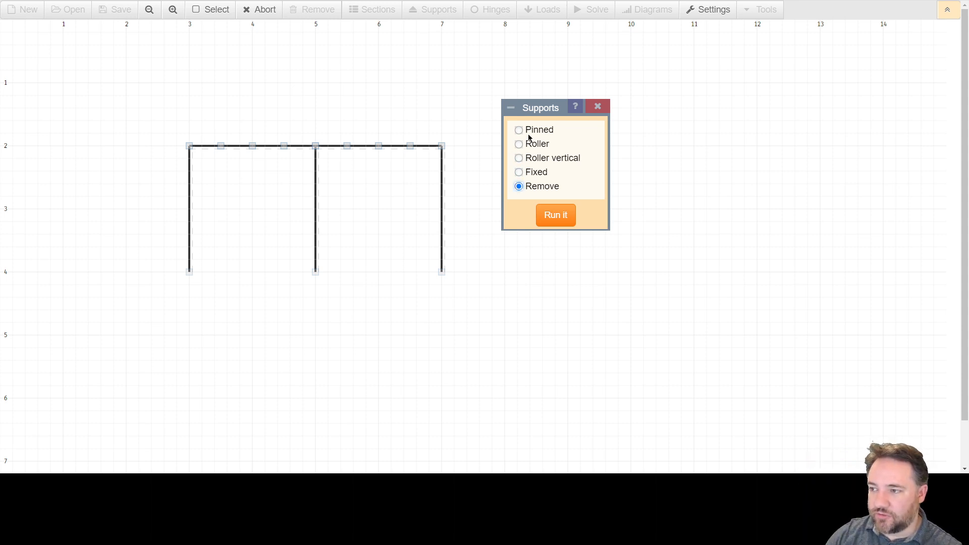
pyautogui.click(519, 173)
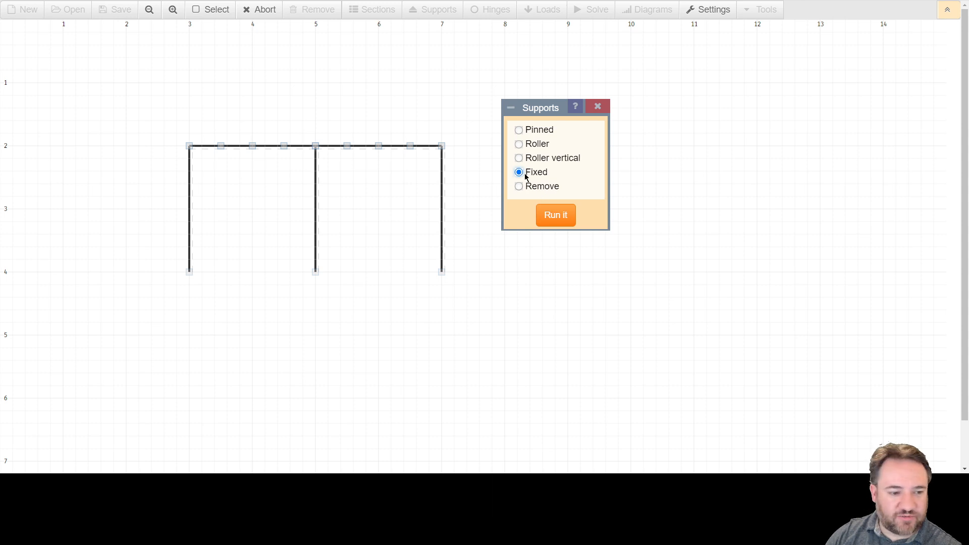
# Step: Place fixed supports at the bases of all three columns and end the placement
pyautogui.click(560, 222)
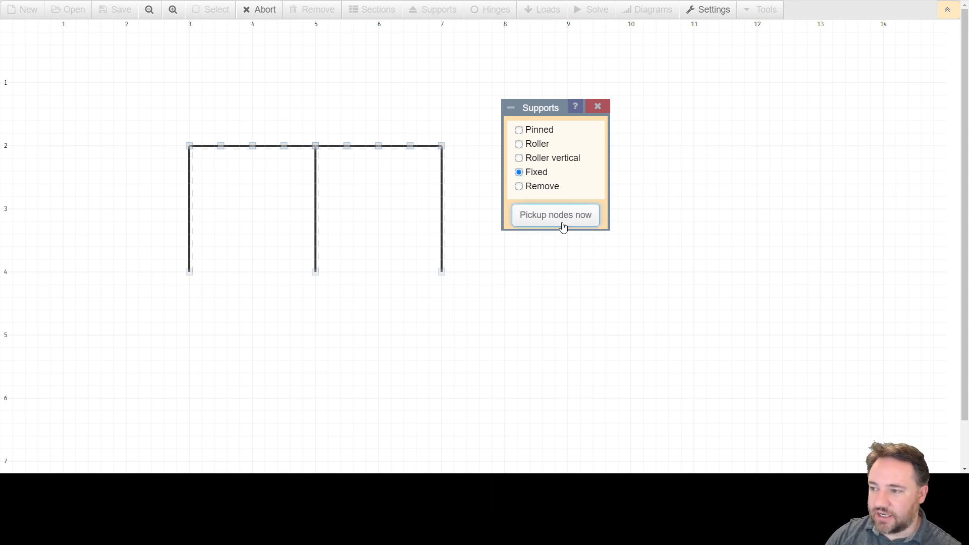
pyautogui.click(442, 272)
pyautogui.click(317, 274)
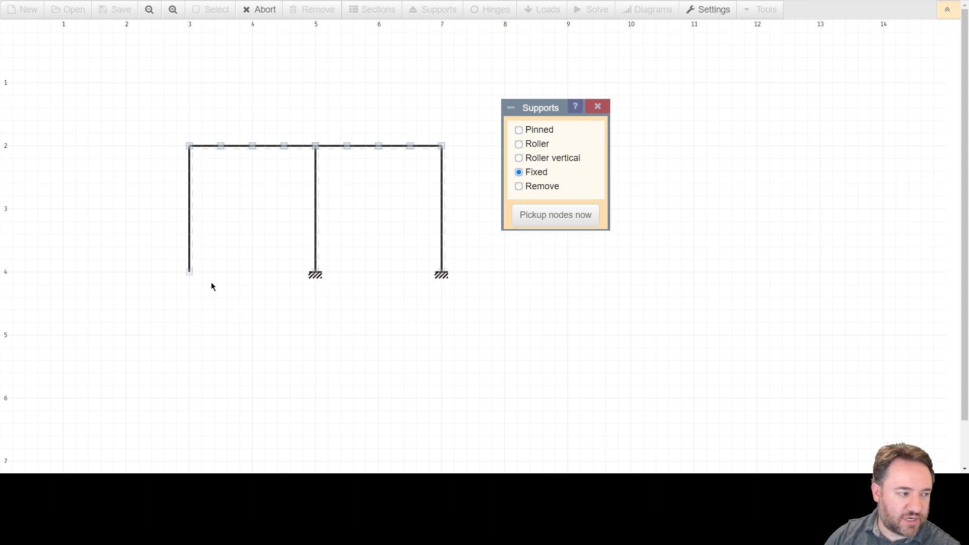
pyautogui.click(190, 273)
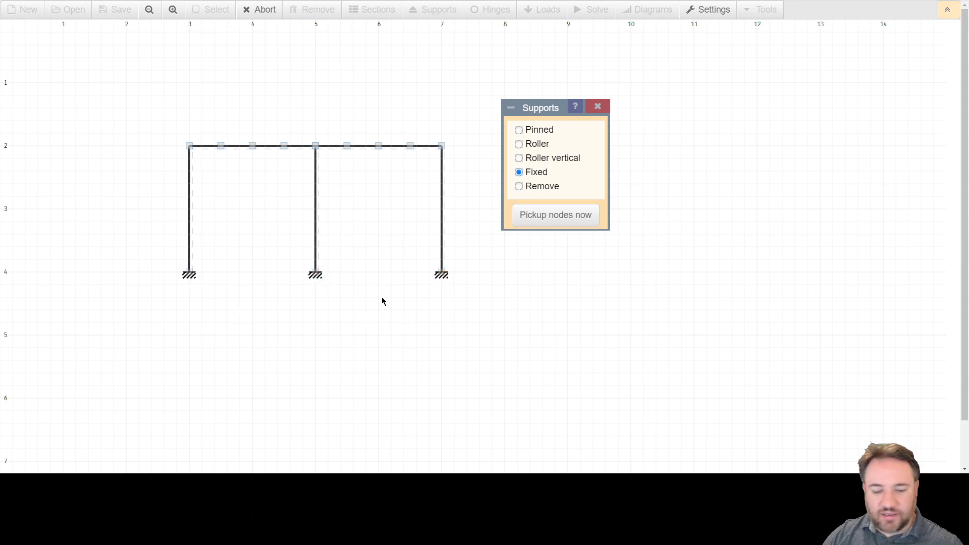
pyautogui.click(565, 217)
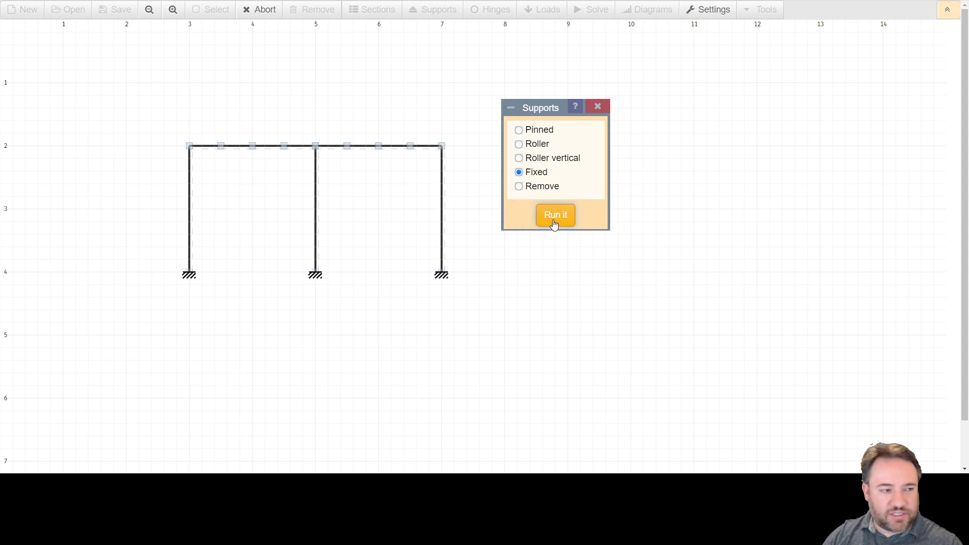
pyautogui.click(553, 223)
pyautogui.click(552, 221)
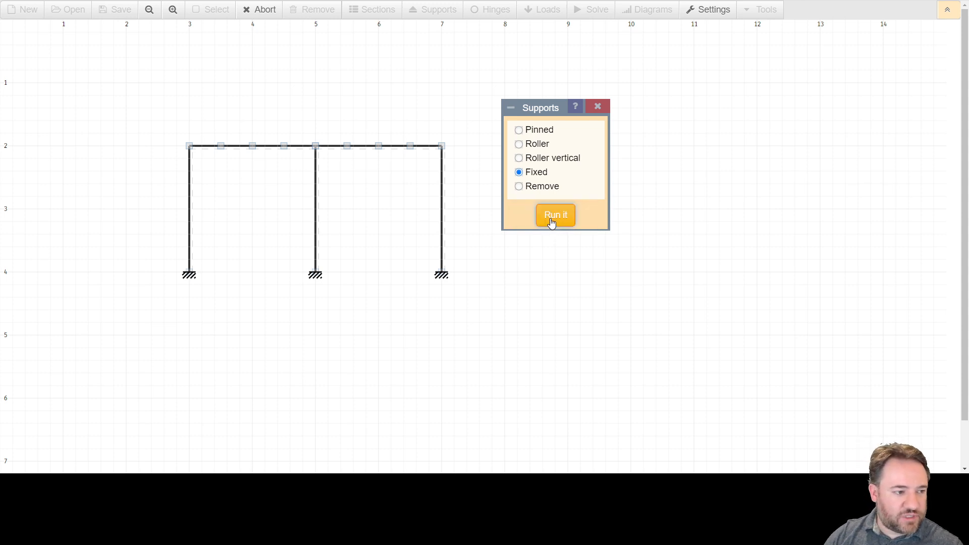
pyautogui.rightClick(541, 281)
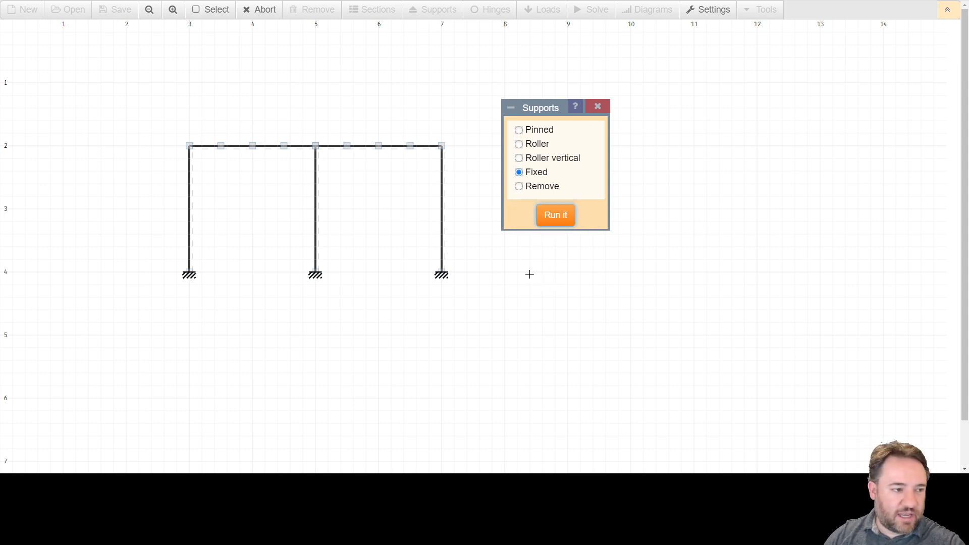
pyautogui.rightClick(519, 263)
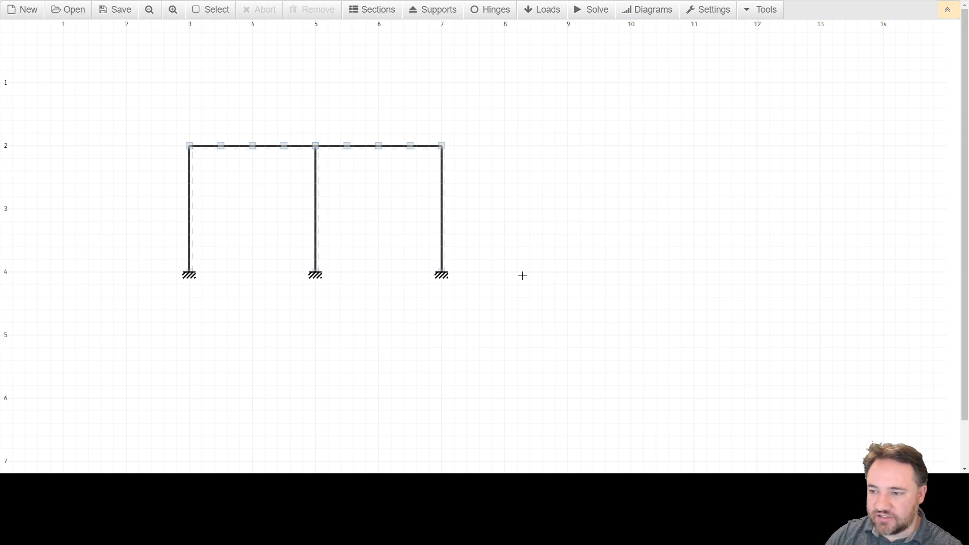
# Step: Replace the fixed support at the first column's base with a pinned support
pyautogui.click(435, 11)
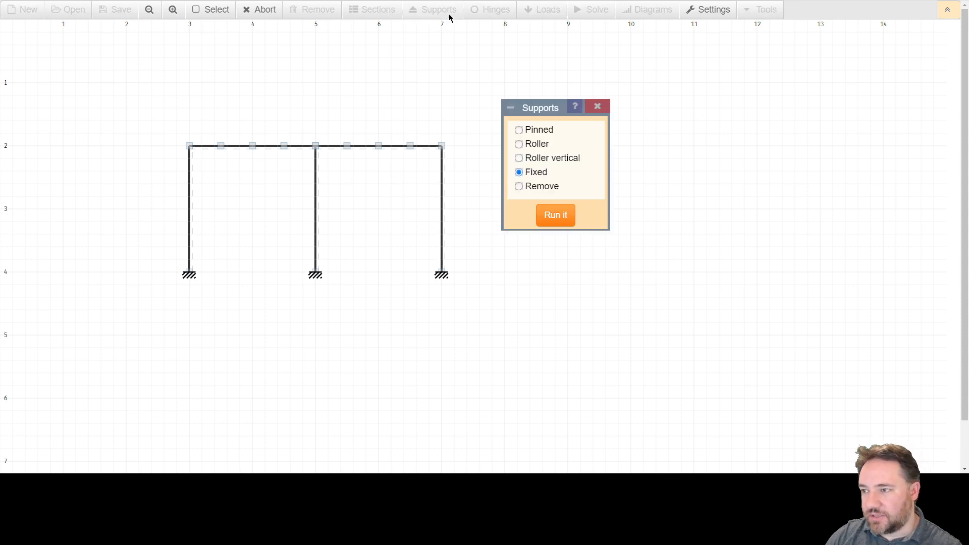
pyautogui.click(521, 131)
pyautogui.click(562, 212)
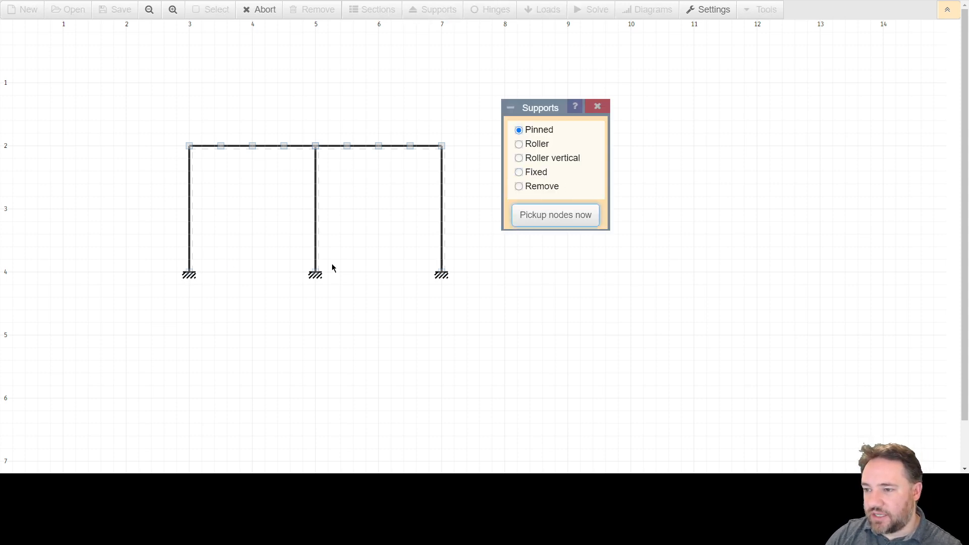
pyautogui.click(194, 277)
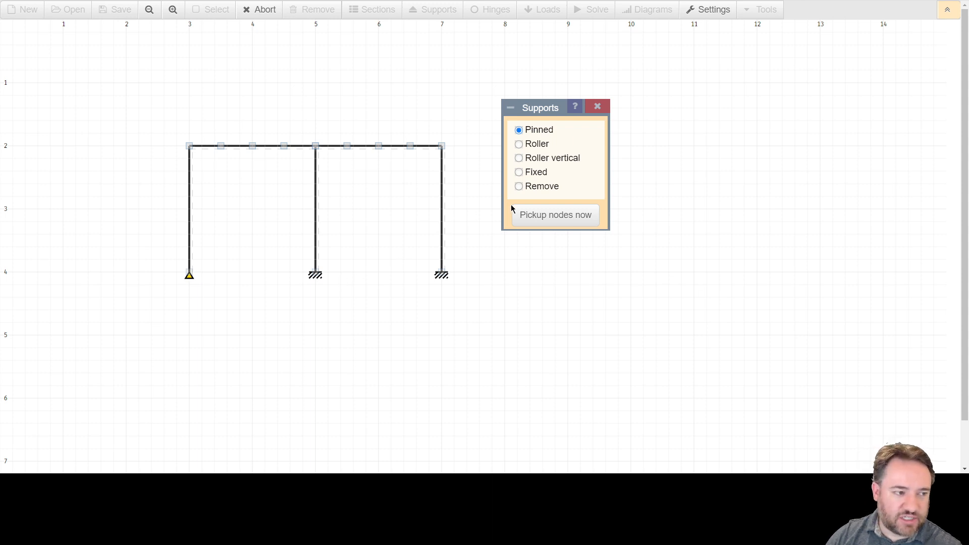
# Step: Remove the fixed supports from the bases of the second and third columns
pyautogui.click(519, 187)
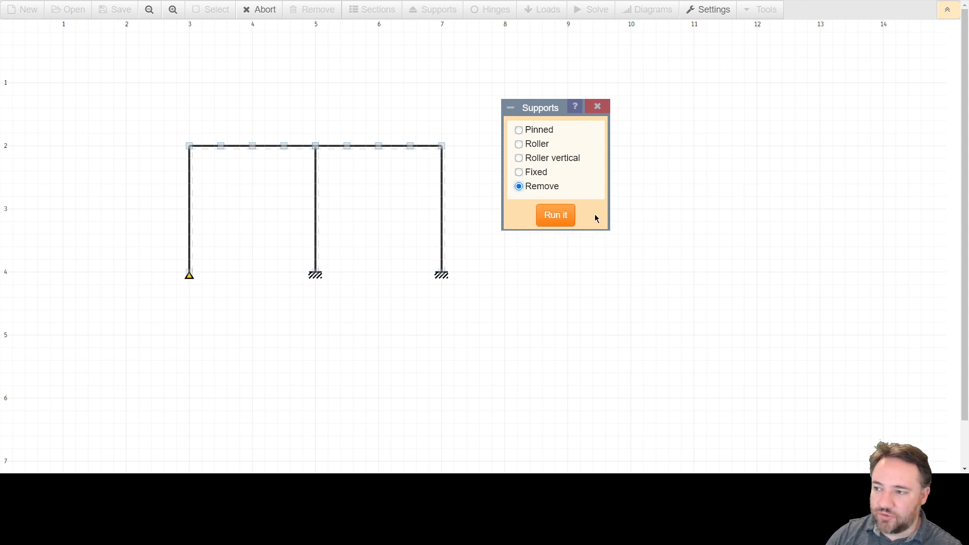
pyautogui.click(557, 217)
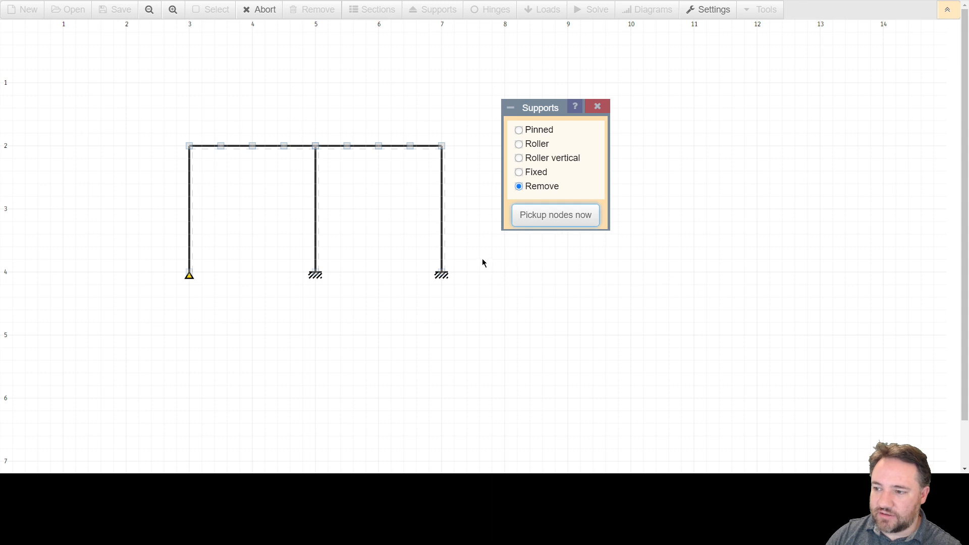
pyautogui.click(441, 275)
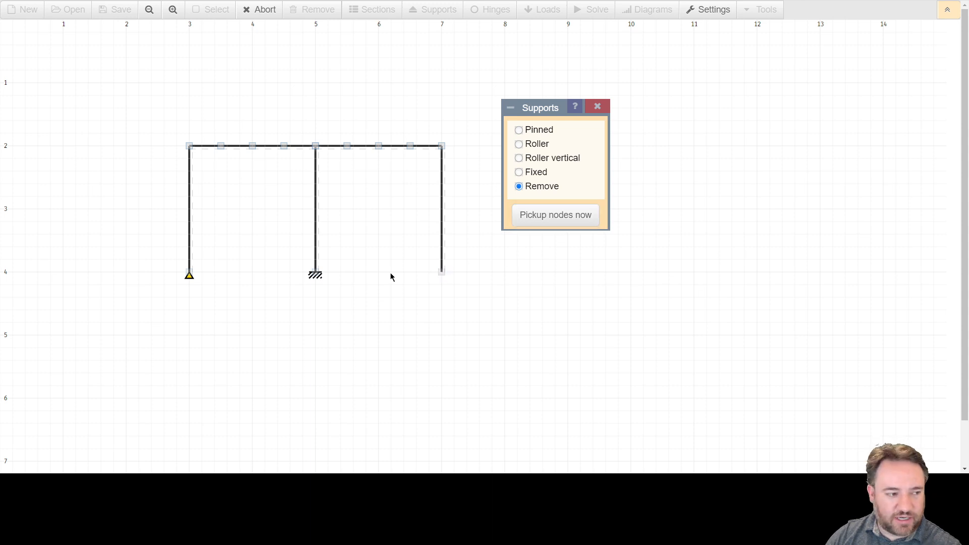
pyautogui.click(317, 275)
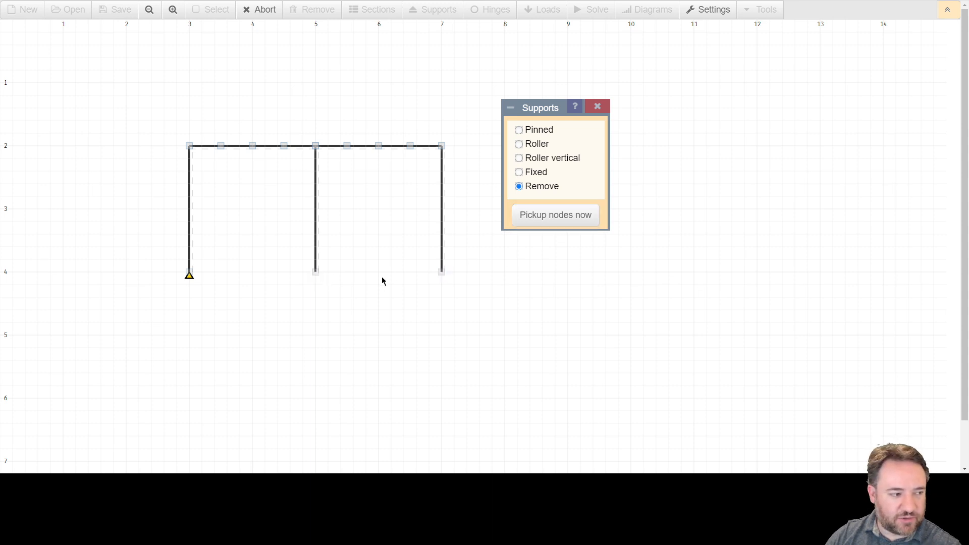
# Step: Place pinned supports at the bases of the second and third columns and close the support settings
pyautogui.click(527, 133)
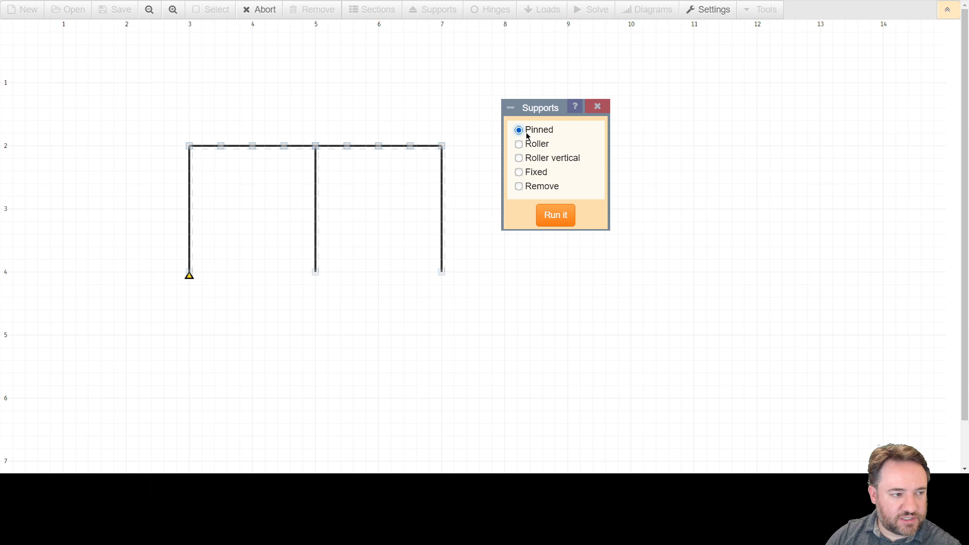
pyautogui.click(551, 219)
pyautogui.click(316, 275)
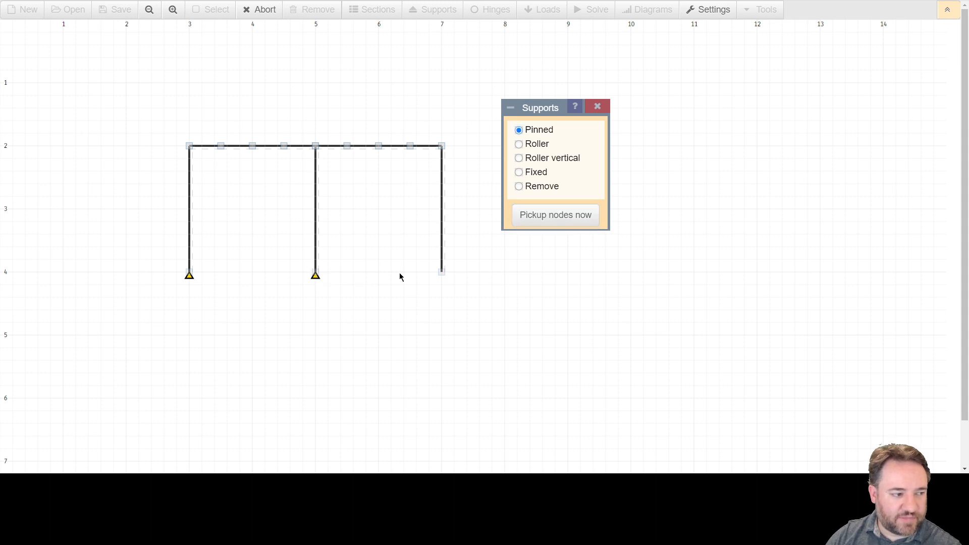
pyautogui.click(441, 275)
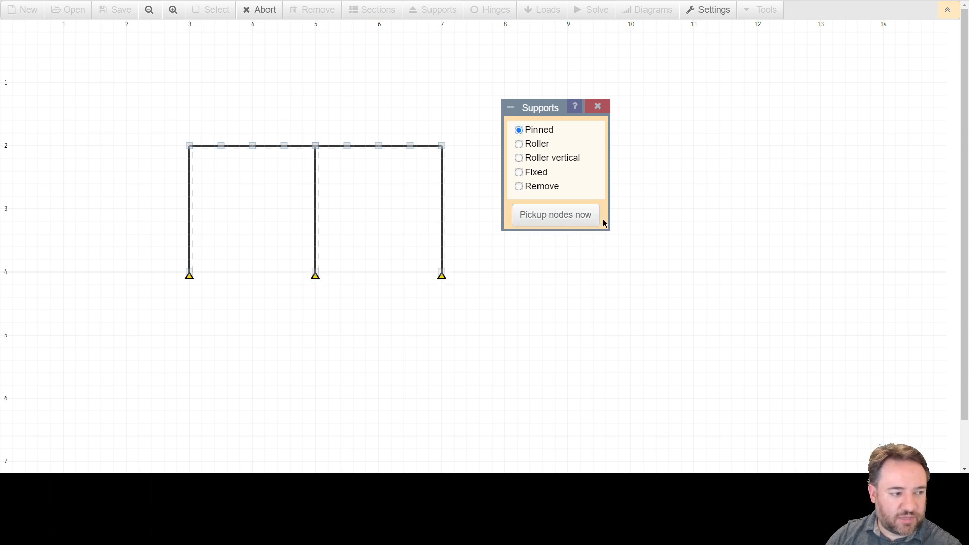
pyautogui.click(598, 106)
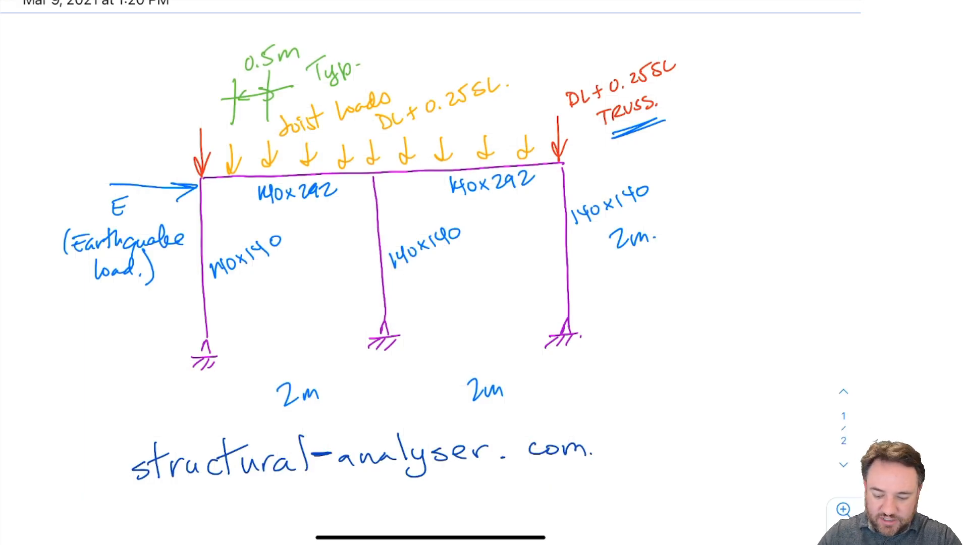
# Step: In the handwritten sketch notes, write "E = 6000 MPa" below the website address
pyautogui.scroll(-3, 434, 273)
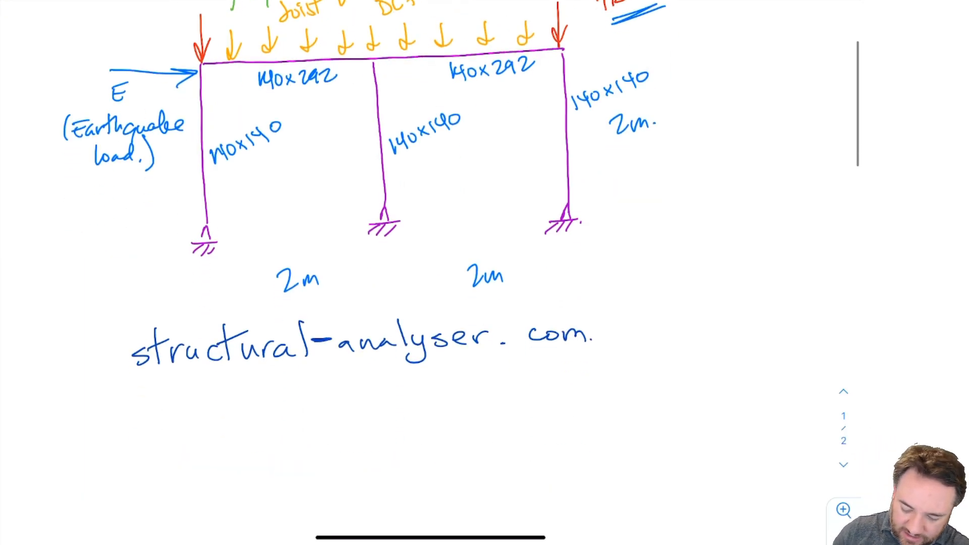
pyautogui.moveTo(108, 428); pyautogui.dragTo(118, 444)
pyautogui.moveTo(108, 436); pyautogui.dragTo(120, 425)
pyautogui.moveTo(141, 431); pyautogui.dragTo(151, 432)
pyautogui.moveTo(183, 417); pyautogui.dragTo(178, 431)
pyautogui.moveTo(198, 421)
pyautogui.mouseDown()
pyautogui.moveTo(212, 432)
pyautogui.moveTo(218, 419)
pyautogui.mouseUp()
pyautogui.moveTo(236, 419)
pyautogui.mouseDown()
pyautogui.moveTo(232, 431)
pyautogui.moveTo(238, 420)
pyautogui.mouseUp()
pyautogui.moveTo(251, 417)
pyautogui.mouseDown()
pyautogui.moveTo(251, 431)
pyautogui.moveTo(266, 429)
pyautogui.mouseUp()
pyautogui.moveTo(270, 426)
pyautogui.mouseDown()
pyautogui.moveTo(283, 416)
pyautogui.moveTo(296, 427)
pyautogui.mouseUp()
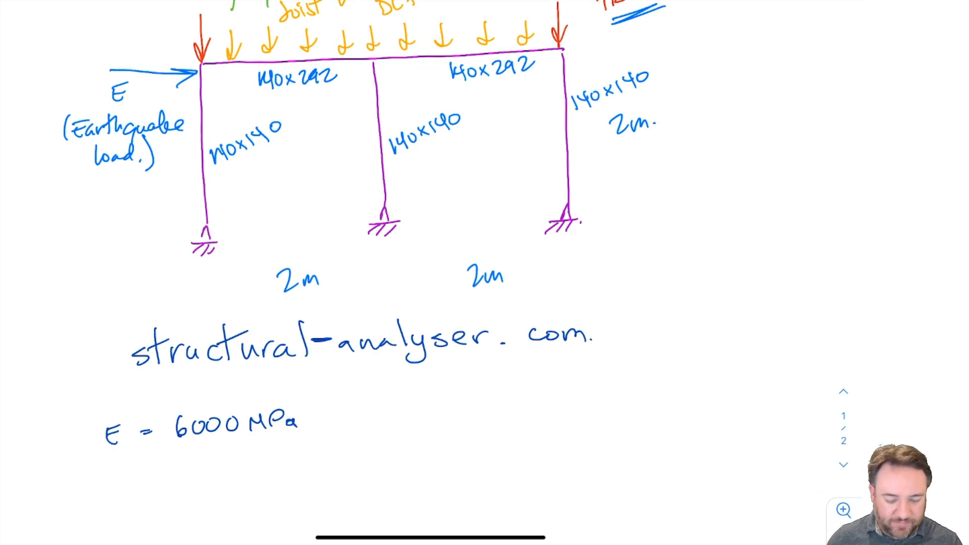
pyautogui.scroll(-2, 454, 227)
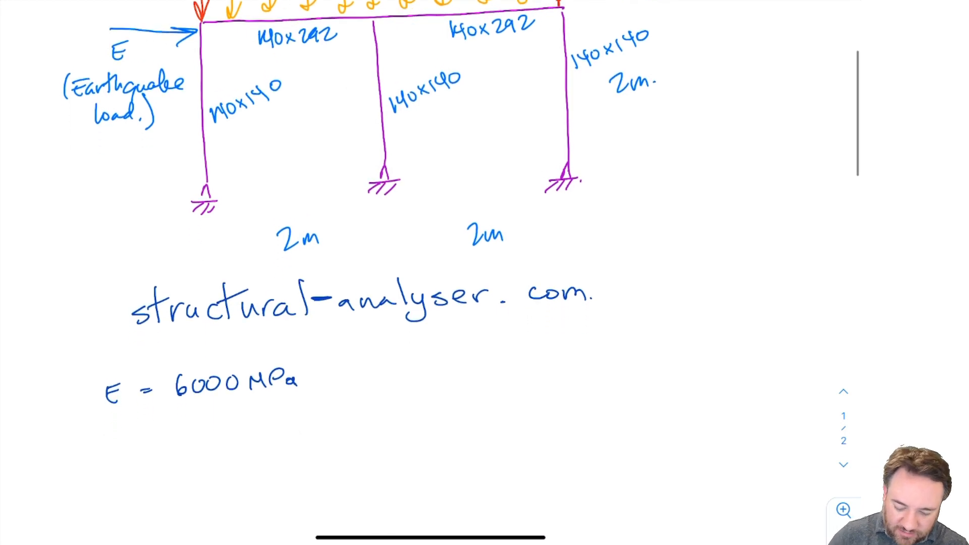
# Step: Write the symbols "A" and "I" on separate lines below "E = 6000 MPa" in the handwritten notes
pyautogui.moveTo(111, 445); pyautogui.dragTo(126, 444)
pyautogui.moveTo(114, 437); pyautogui.dragTo(126, 436)
pyautogui.moveTo(119, 469)
pyautogui.mouseDown()
pyautogui.moveTo(121, 491)
pyautogui.moveTo(130, 467)
pyautogui.mouseUp()
pyautogui.moveTo(112, 490); pyautogui.dragTo(134, 488)
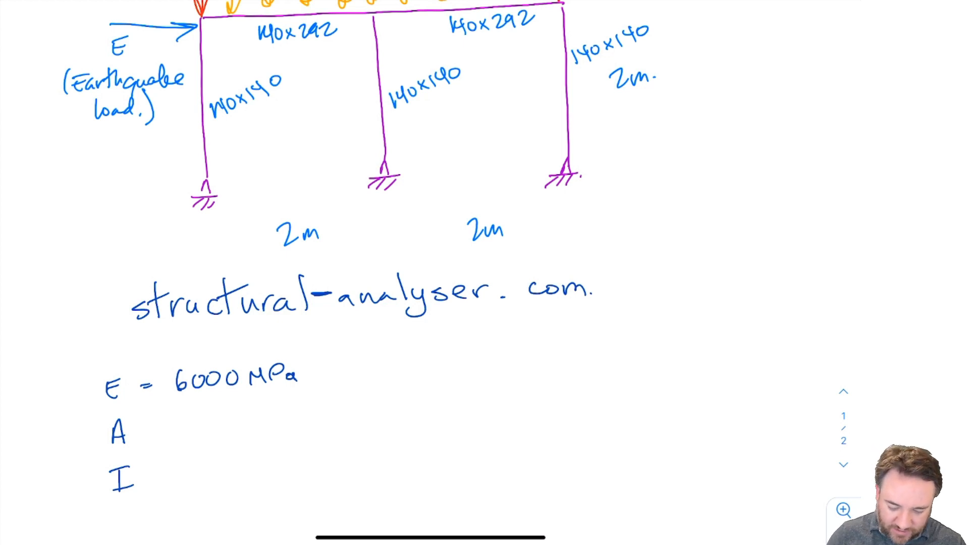
# Step: Label the three 140x140 columns with a circled 1 and the two 140x292 beams with a circled 2 on the frame sketch
pyautogui.moveTo(236, 128)
pyautogui.mouseDown()
pyautogui.moveTo(238, 142)
pyautogui.moveTo(237, 122)
pyautogui.mouseUp()
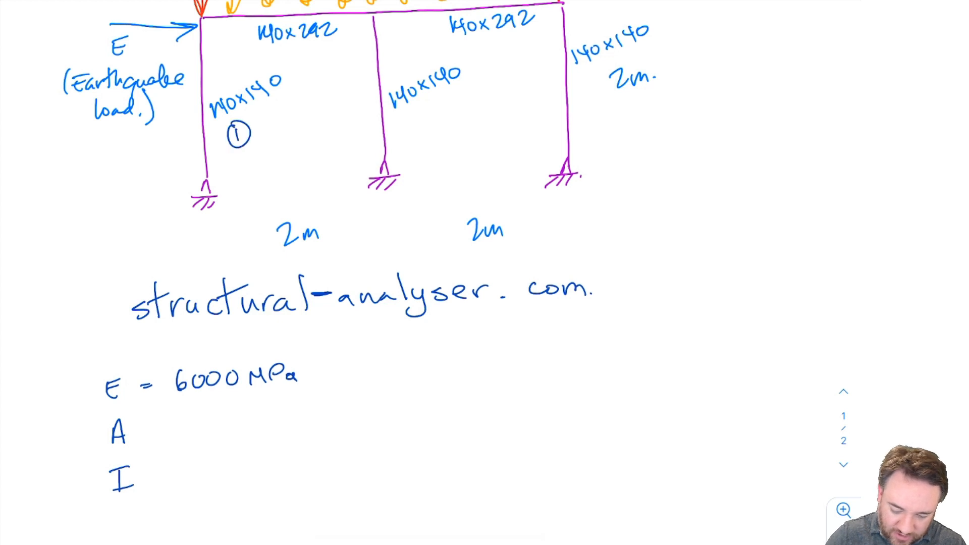
pyautogui.moveTo(433, 107); pyautogui.dragTo(434, 121)
pyautogui.moveTo(428, 106); pyautogui.dragTo(428, 106)
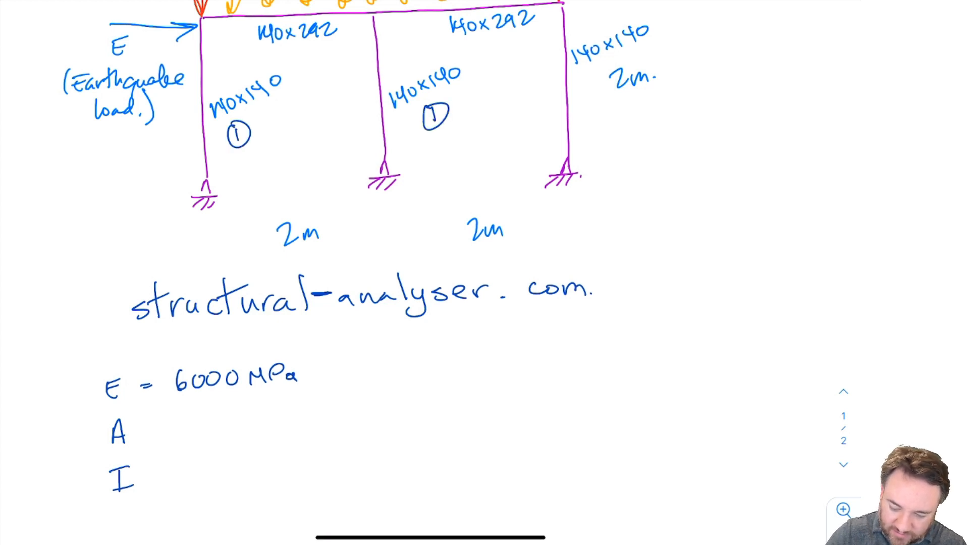
pyautogui.moveTo(646, 45); pyautogui.dragTo(648, 56)
pyautogui.moveTo(643, 43)
pyautogui.mouseDown()
pyautogui.moveTo(662, 51)
pyautogui.moveTo(642, 42)
pyautogui.mouseUp()
pyautogui.moveTo(310, 47)
pyautogui.mouseDown()
pyautogui.moveTo(327, 61)
pyautogui.moveTo(316, 42)
pyautogui.mouseUp()
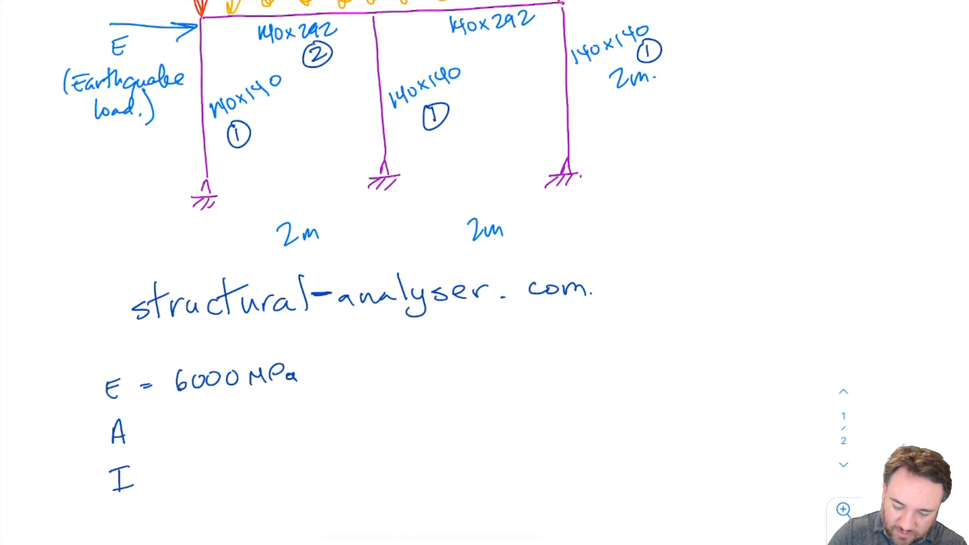
pyautogui.moveTo(487, 43); pyautogui.dragTo(505, 57)
pyautogui.moveTo(500, 39); pyautogui.dragTo(496, 37)
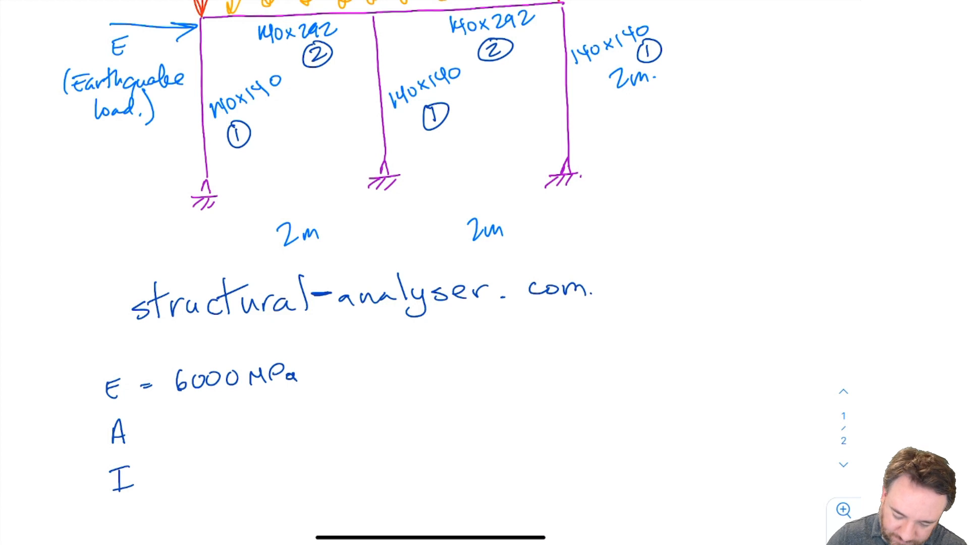
# Step: Complete the area line by writing "= 140 x 140 = 19600 mm²" after A
pyautogui.moveTo(149, 426); pyautogui.dragTo(163, 428)
pyautogui.moveTo(151, 431)
pyautogui.mouseDown()
pyautogui.moveTo(187, 433)
pyautogui.moveTo(203, 419)
pyautogui.moveTo(203, 434)
pyautogui.mouseUp()
pyautogui.moveTo(218, 419); pyautogui.dragTo(246, 431)
pyautogui.moveTo(257, 414); pyautogui.dragTo(260, 432)
pyautogui.moveTo(286, 414)
pyautogui.mouseDown()
pyautogui.moveTo(275, 425)
pyautogui.moveTo(317, 417)
pyautogui.mouseUp()
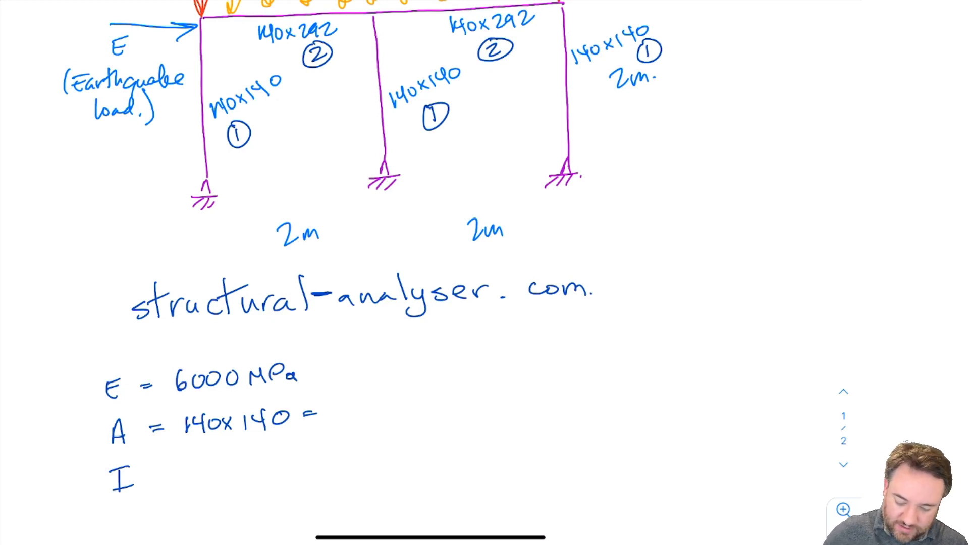
pyautogui.moveTo(344, 401)
pyautogui.mouseDown()
pyautogui.moveTo(343, 423)
pyautogui.moveTo(354, 403)
pyautogui.moveTo(354, 421)
pyautogui.mouseUp()
pyautogui.hotkey('ctrl', 'z')
pyautogui.moveTo(380, 398); pyautogui.dragTo(377, 408)
pyautogui.moveTo(392, 399); pyautogui.dragTo(393, 400)
pyautogui.moveTo(410, 400)
pyautogui.mouseDown()
pyautogui.moveTo(402, 409)
pyautogui.moveTo(410, 401)
pyautogui.mouseUp()
pyautogui.moveTo(415, 414)
pyautogui.mouseDown()
pyautogui.moveTo(421, 403)
pyautogui.moveTo(451, 414)
pyautogui.moveTo(472, 397)
pyautogui.mouseUp()
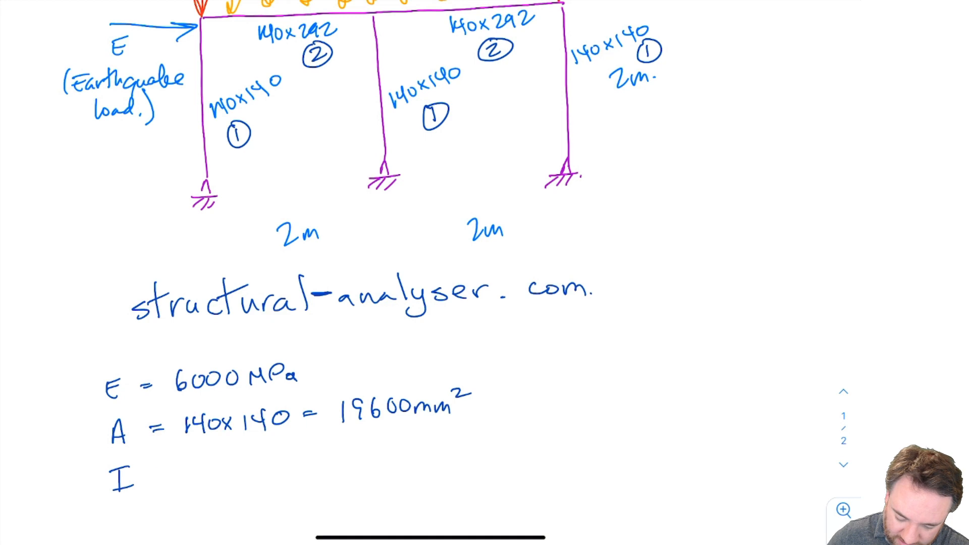
# Step: Write the second moment of area formula "= bh³/12" after I
pyautogui.moveTo(157, 468); pyautogui.dragTo(168, 468)
pyautogui.moveTo(157, 474); pyautogui.dragTo(212, 473)
pyautogui.moveTo(216, 458)
pyautogui.mouseDown()
pyautogui.moveTo(218, 477)
pyautogui.moveTo(230, 477)
pyautogui.mouseUp()
pyautogui.moveTo(233, 454); pyautogui.dragTo(247, 464)
pyautogui.moveTo(202, 488); pyautogui.dragTo(240, 484)
pyautogui.hotkey('ctrl', 'z')
pyautogui.hotkey('ctrl', 'z')
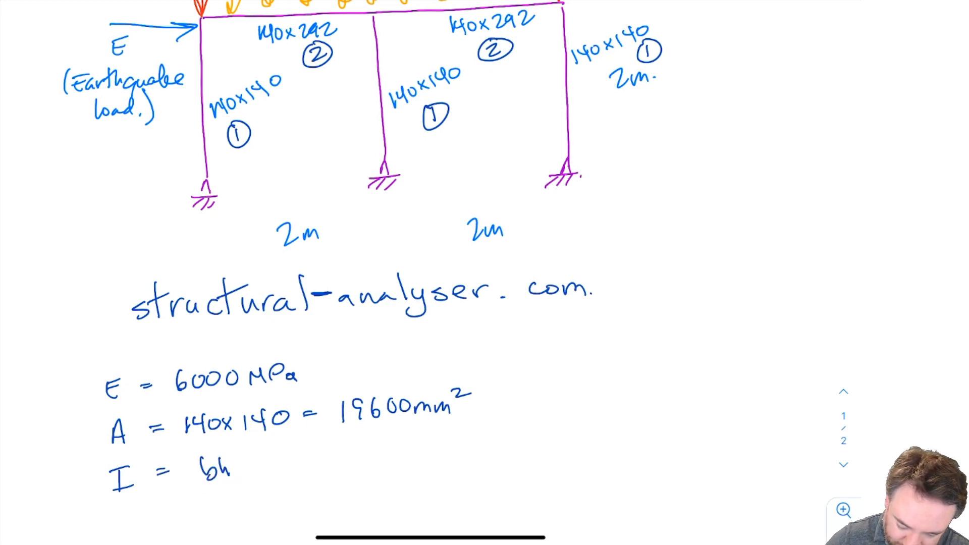
pyautogui.moveTo(232, 448); pyautogui.dragTo(239, 461)
pyautogui.moveTo(195, 487)
pyautogui.mouseDown()
pyautogui.moveTo(237, 484)
pyautogui.moveTo(212, 515)
pyautogui.mouseUp()
pyautogui.moveTo(221, 495); pyautogui.dragTo(236, 508)
# Step: Substitute the column dimensions into the formula by adding "= 140 x 140³ / 12 =" to the I line
pyautogui.moveTo(253, 477); pyautogui.dragTo(300, 469)
pyautogui.moveTo(309, 454)
pyautogui.mouseDown()
pyautogui.moveTo(333, 449)
pyautogui.moveTo(344, 464)
pyautogui.mouseUp()
pyautogui.moveTo(353, 446)
pyautogui.mouseDown()
pyautogui.moveTo(361, 466)
pyautogui.moveTo(372, 449)
pyautogui.mouseUp()
pyautogui.moveTo(376, 438); pyautogui.dragTo(382, 447)
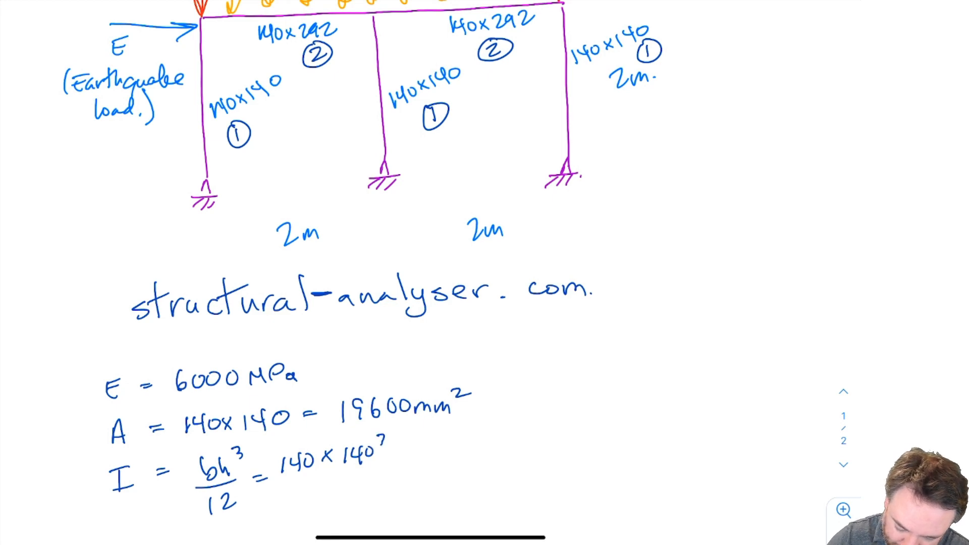
pyautogui.hotkey('ctrl', 'z')
pyautogui.moveTo(378, 437); pyautogui.dragTo(382, 446)
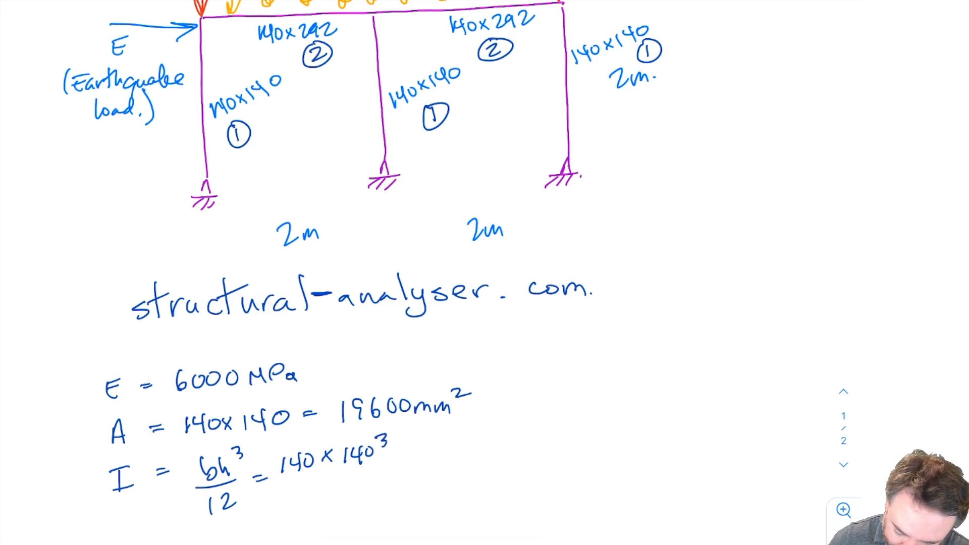
pyautogui.moveTo(281, 482); pyautogui.dragTo(374, 471)
pyautogui.moveTo(318, 495); pyautogui.dragTo(317, 507)
pyautogui.moveTo(333, 492); pyautogui.dragTo(351, 505)
pyautogui.moveTo(393, 470); pyautogui.dragTo(408, 473)
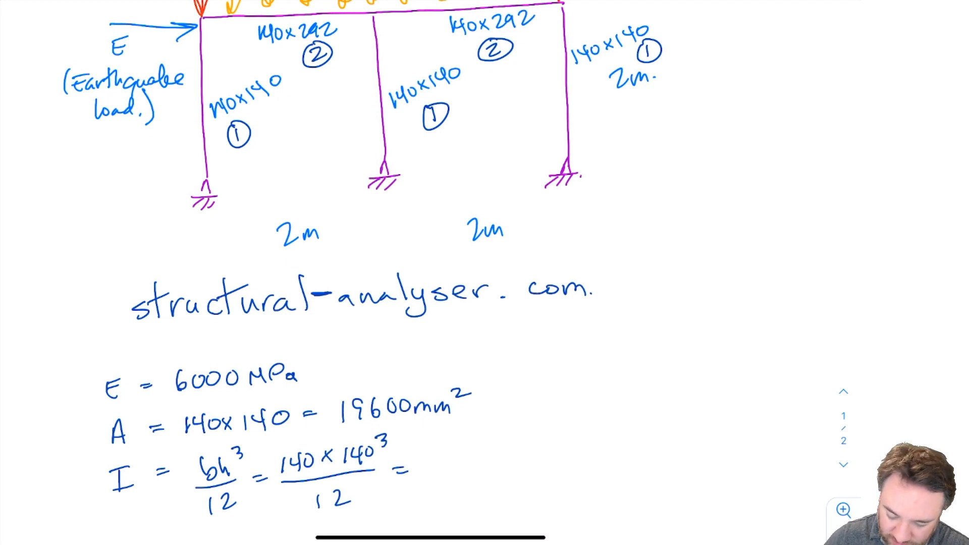
# Step: Write the result "32.0 x 10⁶ mm⁴" at the end of the I line
pyautogui.moveTo(429, 456)
pyautogui.mouseDown()
pyautogui.moveTo(431, 475)
pyautogui.moveTo(490, 453)
pyautogui.moveTo(508, 465)
pyautogui.mouseUp()
pyautogui.moveTo(507, 453)
pyautogui.mouseDown()
pyautogui.moveTo(500, 464)
pyautogui.moveTo(518, 465)
pyautogui.mouseUp()
pyautogui.moveTo(526, 453)
pyautogui.mouseDown()
pyautogui.moveTo(547, 444)
pyautogui.moveTo(595, 461)
pyautogui.moveTo(607, 440)
pyautogui.mouseUp()
pyautogui.click(565, 454)
pyautogui.moveTo(606, 432); pyautogui.dragTo(606, 446)
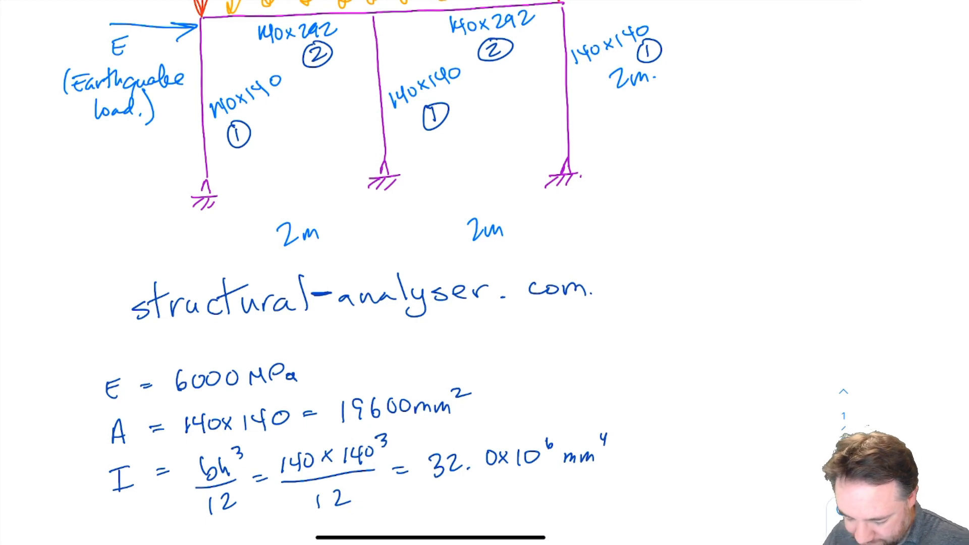
# Step: Mark the completed property calculations with a circled 1 and add a circled 2 below them for the beam section
pyautogui.scroll(-3, 454, 273)
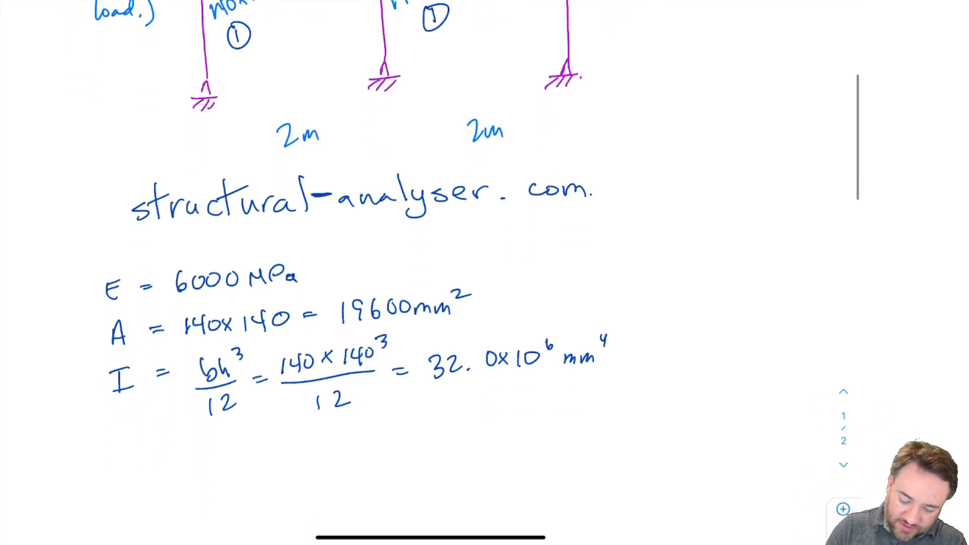
pyautogui.moveTo(66, 258)
pyautogui.mouseDown()
pyautogui.moveTo(68, 275)
pyautogui.moveTo(76, 256)
pyautogui.mouseUp()
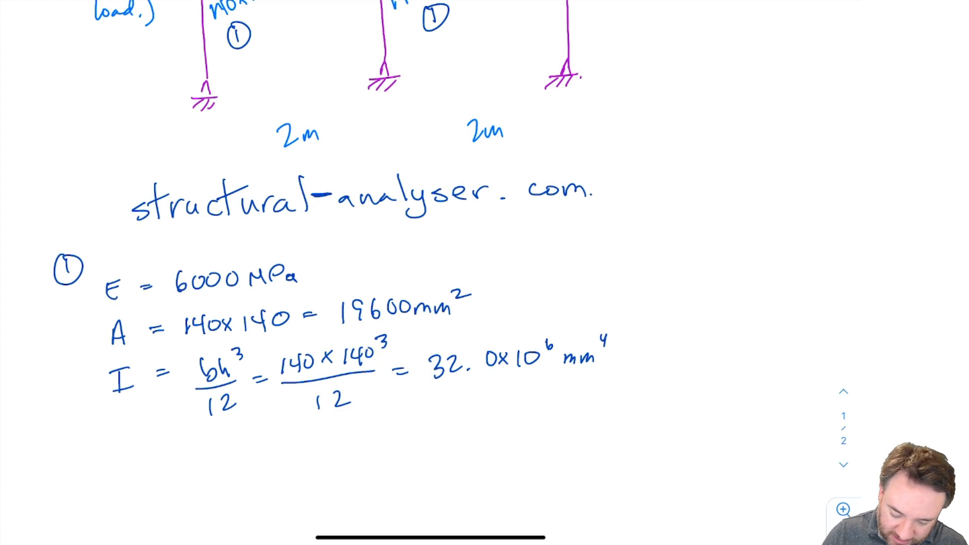
pyautogui.moveTo(66, 454)
pyautogui.mouseDown()
pyautogui.moveTo(76, 470)
pyautogui.moveTo(83, 441)
pyautogui.mouseUp()
pyautogui.scroll(4, 456, 272)
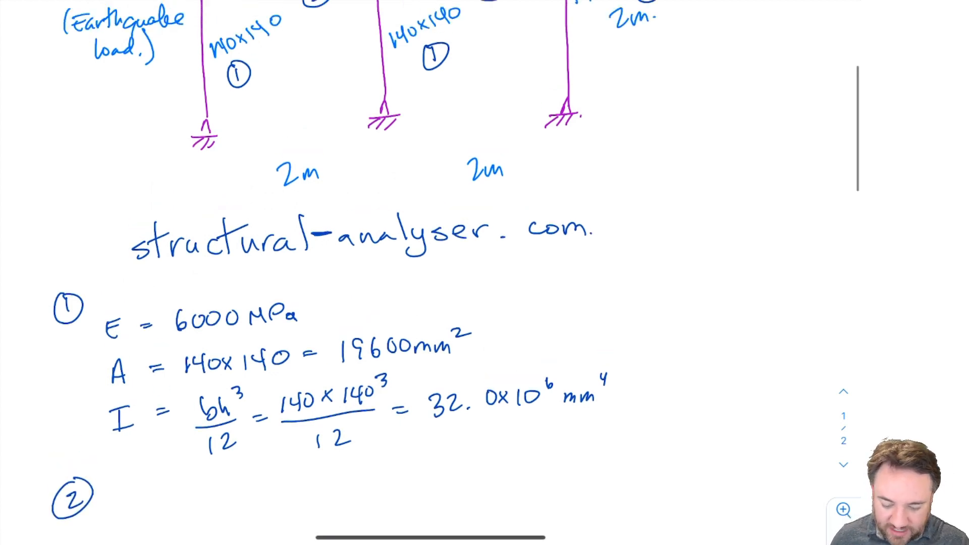
# Step: Write "A = 140 x 292 = 40880 mm²" next to the circled 2, using the beam size from the sketch
pyautogui.scroll(1, 456, 273)
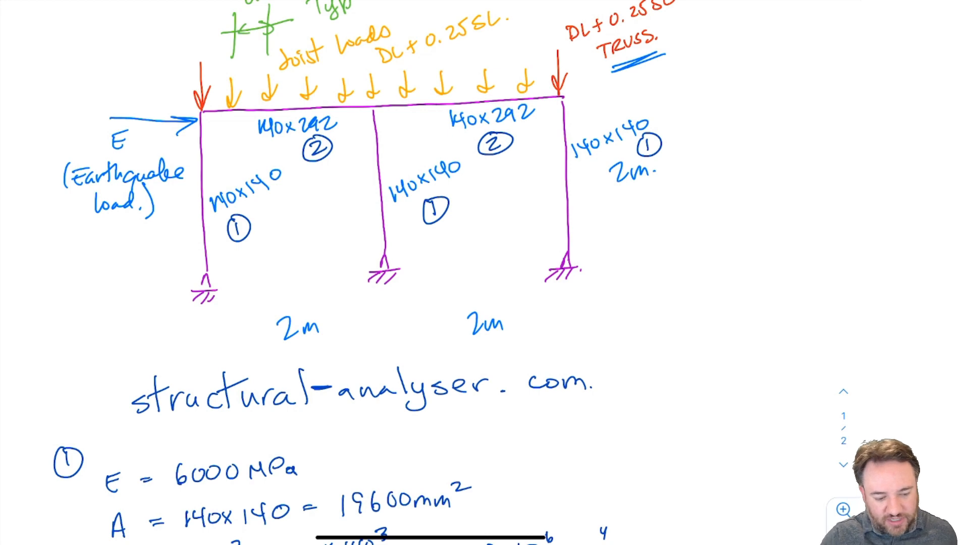
pyautogui.scroll(-5, 354, 272)
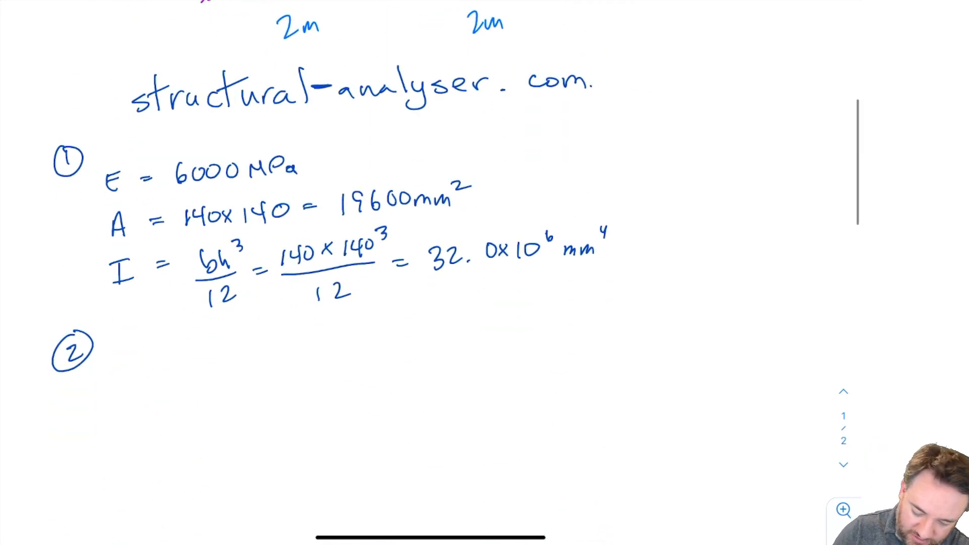
pyautogui.moveTo(122, 357)
pyautogui.mouseDown()
pyautogui.moveTo(125, 344)
pyautogui.moveTo(131, 362)
pyautogui.mouseUp()
pyautogui.moveTo(121, 353); pyautogui.dragTo(156, 347)
pyautogui.moveTo(149, 354); pyautogui.dragTo(195, 356)
pyautogui.moveTo(204, 341); pyautogui.dragTo(209, 358)
pyautogui.moveTo(226, 341); pyautogui.dragTo(225, 341)
pyautogui.moveTo(247, 338)
pyautogui.mouseDown()
pyautogui.moveTo(257, 351)
pyautogui.moveTo(247, 349)
pyautogui.mouseUp()
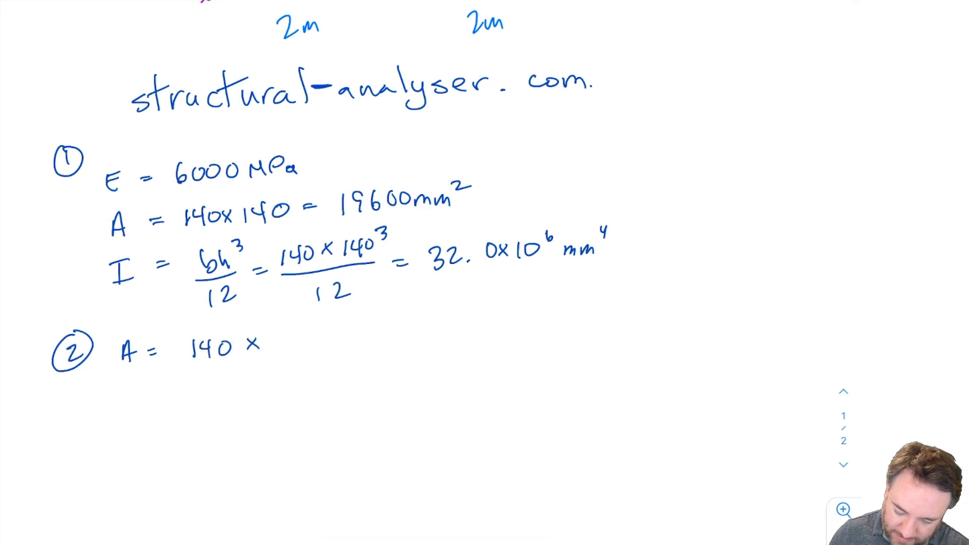
pyautogui.scroll(4, 454, 273)
pyautogui.scroll(-2, 454, 272)
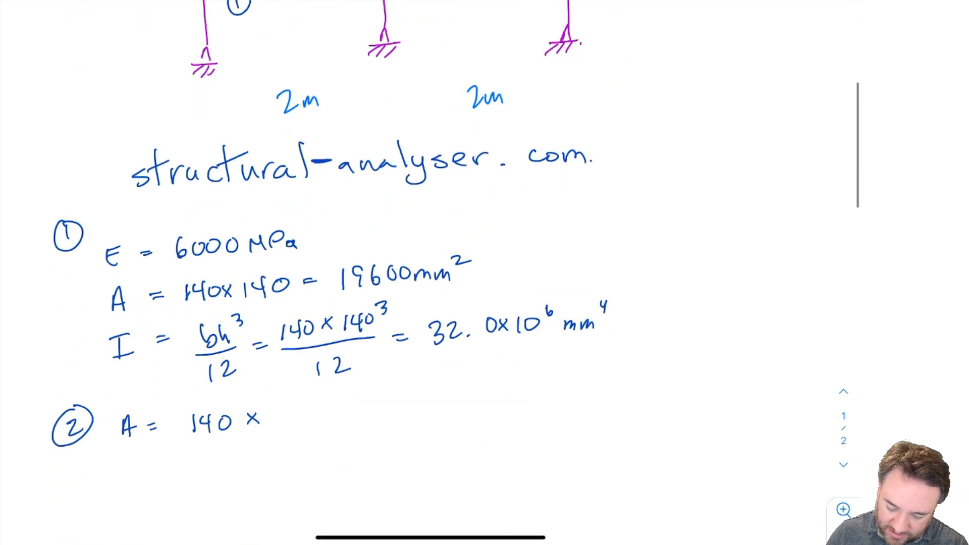
pyautogui.scroll(-1, 330, 225)
pyautogui.moveTo(274, 388)
pyautogui.mouseDown()
pyautogui.moveTo(282, 385)
pyautogui.moveTo(288, 402)
pyautogui.mouseUp()
pyautogui.moveTo(300, 388)
pyautogui.mouseDown()
pyautogui.moveTo(297, 402)
pyautogui.moveTo(345, 389)
pyautogui.mouseUp()
pyautogui.moveTo(339, 393); pyautogui.dragTo(346, 395)
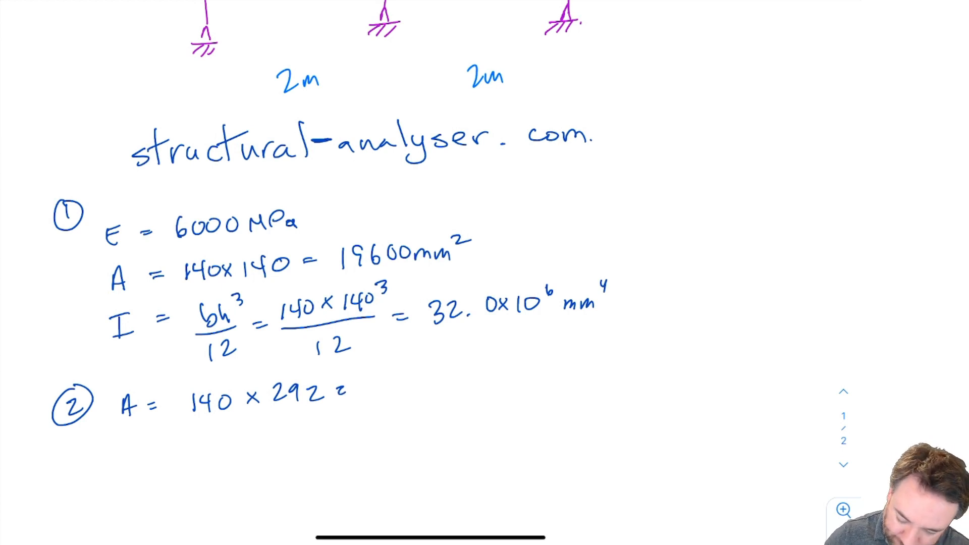
pyautogui.moveTo(386, 377)
pyautogui.mouseDown()
pyautogui.moveTo(391, 398)
pyautogui.moveTo(407, 376)
pyautogui.moveTo(439, 389)
pyautogui.mouseUp()
pyautogui.moveTo(458, 373)
pyautogui.mouseDown()
pyautogui.moveTo(448, 388)
pyautogui.moveTo(456, 375)
pyautogui.mouseUp()
pyautogui.moveTo(470, 373)
pyautogui.mouseDown()
pyautogui.moveTo(494, 388)
pyautogui.moveTo(523, 385)
pyautogui.moveTo(546, 368)
pyautogui.mouseUp()
# Step: Write the beam section's second moment of area as "I = 140(292)³/12 =", followed by its calculated result
pyautogui.moveTo(122, 444)
pyautogui.mouseDown()
pyautogui.moveTo(123, 468)
pyautogui.moveTo(132, 439)
pyautogui.mouseUp()
pyautogui.moveTo(111, 472); pyautogui.dragTo(166, 452)
pyautogui.moveTo(158, 457); pyautogui.dragTo(211, 447)
pyautogui.moveTo(211, 432)
pyautogui.mouseDown()
pyautogui.moveTo(210, 459)
pyautogui.moveTo(225, 438)
pyautogui.moveTo(245, 459)
pyautogui.moveTo(267, 451)
pyautogui.mouseUp()
pyautogui.moveTo(275, 438)
pyautogui.mouseDown()
pyautogui.moveTo(274, 453)
pyautogui.moveTo(296, 447)
pyautogui.moveTo(298, 456)
pyautogui.mouseUp()
pyautogui.moveTo(313, 419); pyautogui.dragTo(316, 433)
pyautogui.moveTo(209, 468)
pyautogui.mouseDown()
pyautogui.moveTo(287, 458)
pyautogui.moveTo(244, 492)
pyautogui.mouseUp()
pyautogui.moveTo(259, 478); pyautogui.dragTo(276, 486)
pyautogui.moveTo(314, 455); pyautogui.dragTo(328, 457)
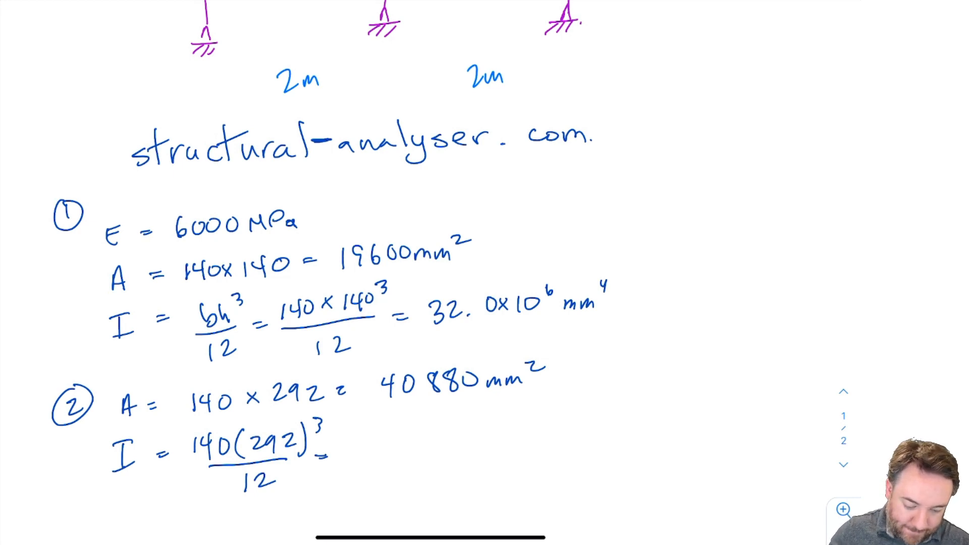
pyautogui.moveTo(377, 447)
pyautogui.mouseDown()
pyautogui.moveTo(393, 461)
pyautogui.moveTo(430, 444)
pyautogui.moveTo(459, 459)
pyautogui.mouseUp()
pyautogui.moveTo(459, 446)
pyautogui.mouseDown()
pyautogui.moveTo(450, 460)
pyautogui.moveTo(475, 462)
pyautogui.mouseUp()
pyautogui.moveTo(489, 442)
pyautogui.mouseDown()
pyautogui.moveTo(541, 454)
pyautogui.moveTo(573, 437)
pyautogui.mouseUp()
pyautogui.moveTo(571, 425); pyautogui.dragTo(570, 444)
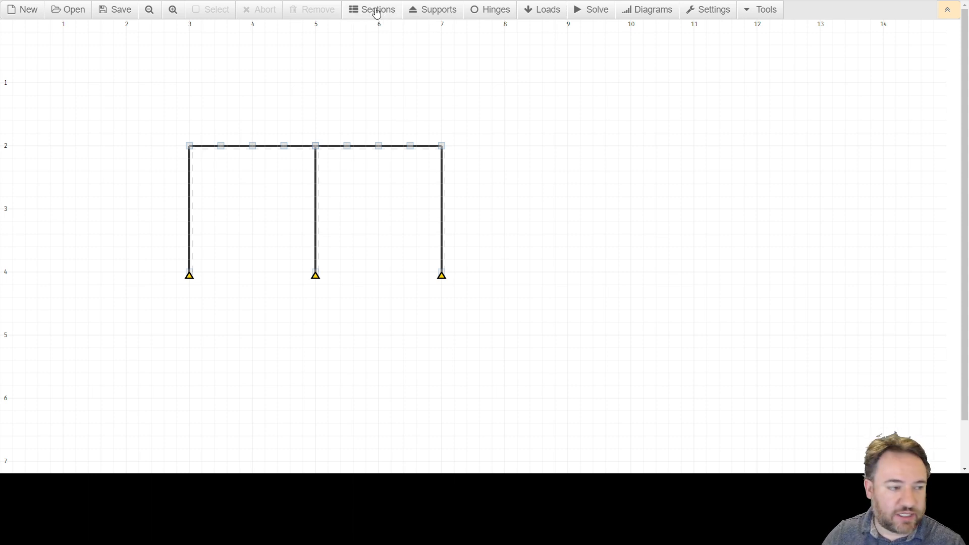
# Step: Switch to the structural analyser, open the section settings beside the frame, and set the new section's ID to 1
pyautogui.click(374, 8)
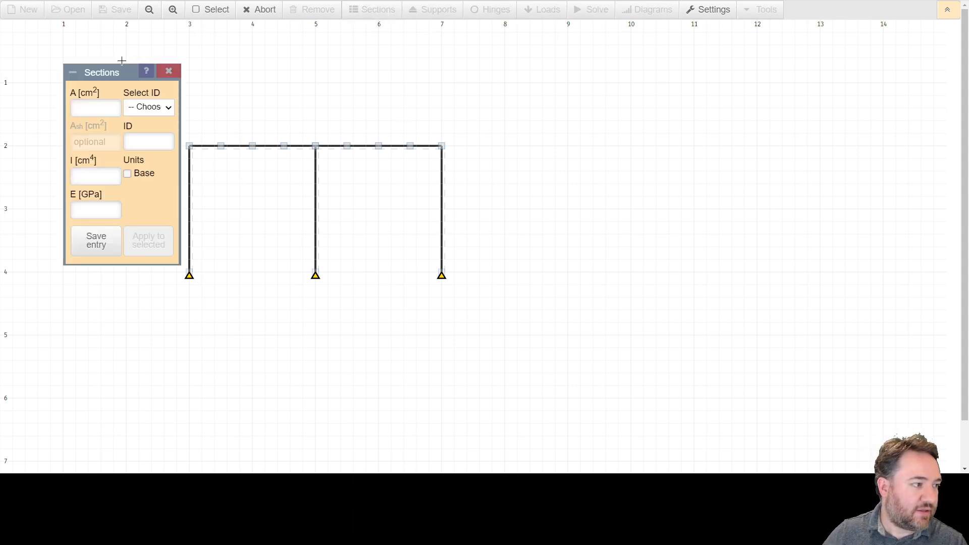
pyautogui.moveTo(124, 79); pyautogui.dragTo(553, 149)
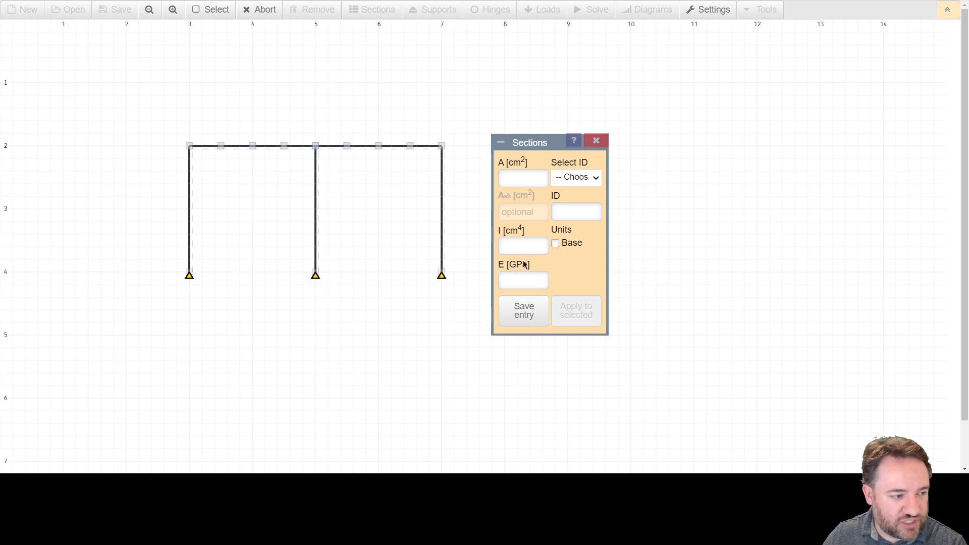
pyautogui.click(572, 217)
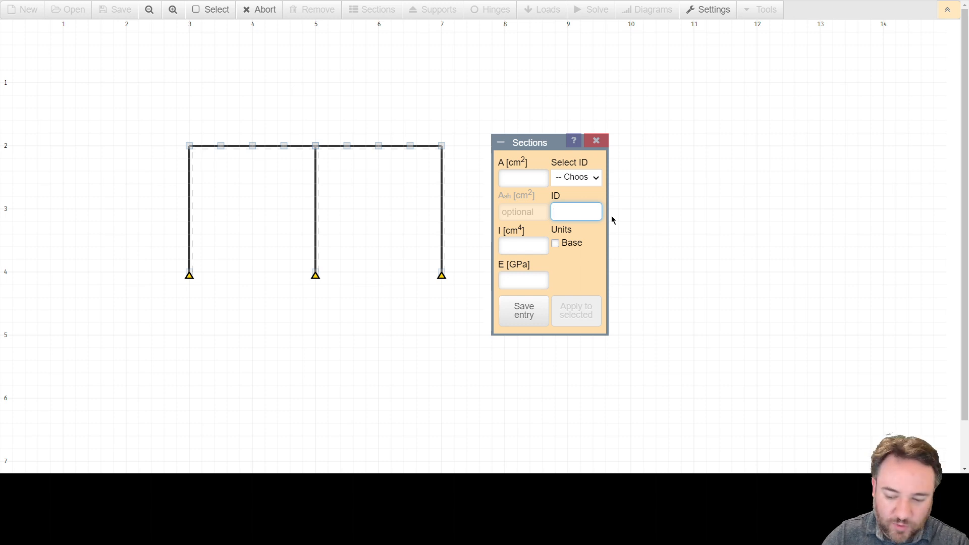
pyautogui.write('1')
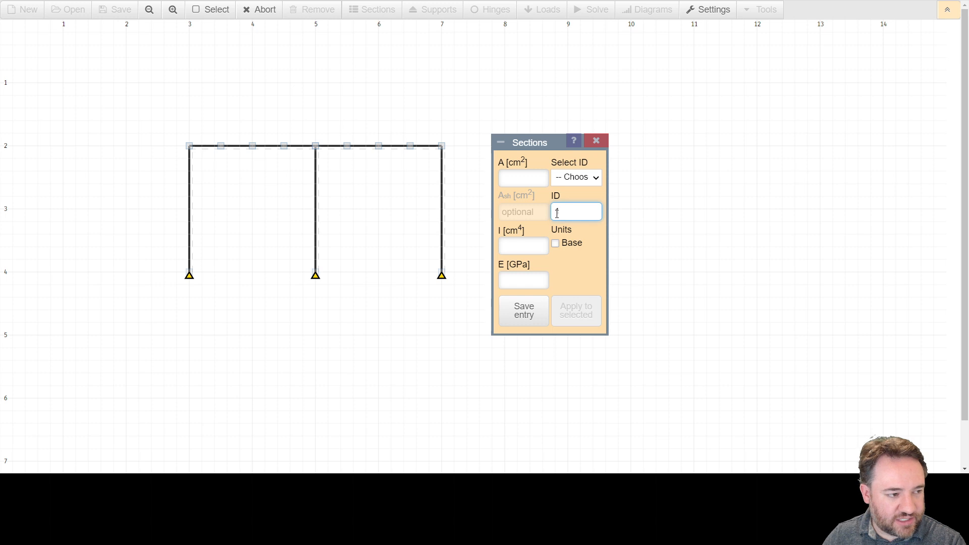
# Step: Set section 1's area to 196 cm², second moment of area to 3200 cm⁴ and E to 6 GPa, and save the entry
pyautogui.click(526, 180)
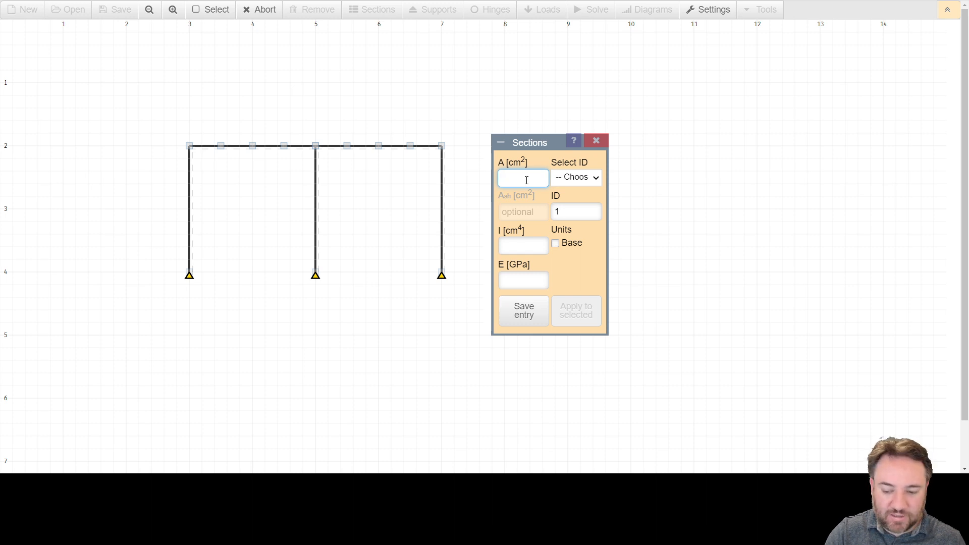
pyautogui.write('196')
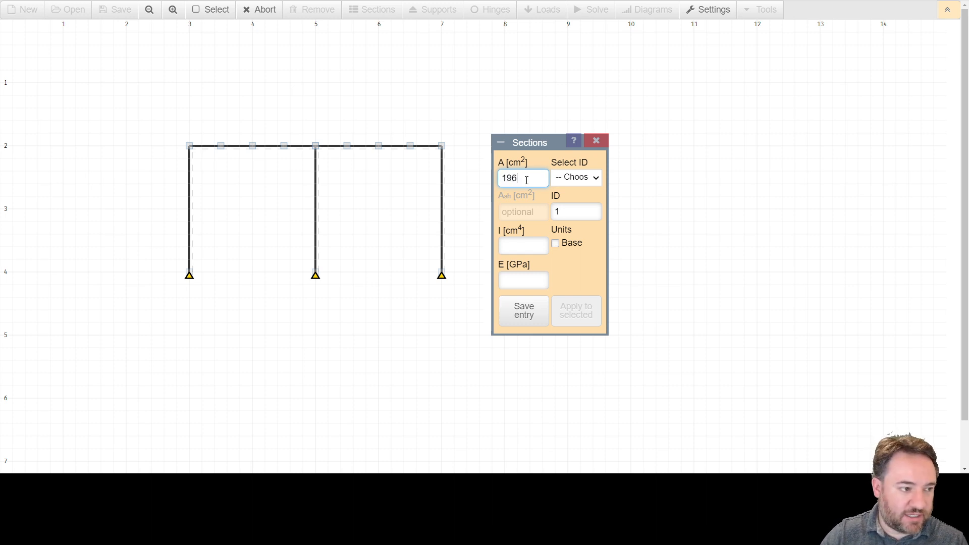
pyautogui.click(520, 246)
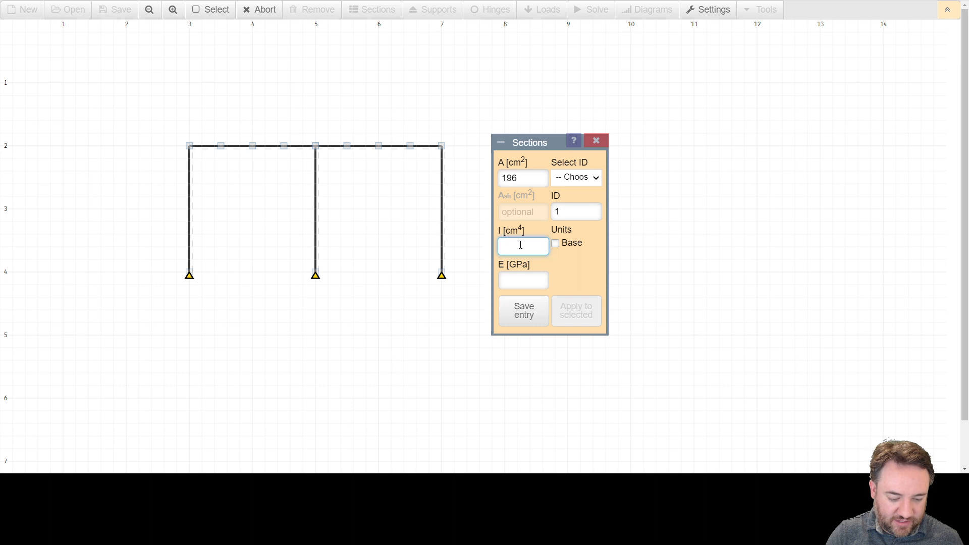
pyautogui.write('3200')
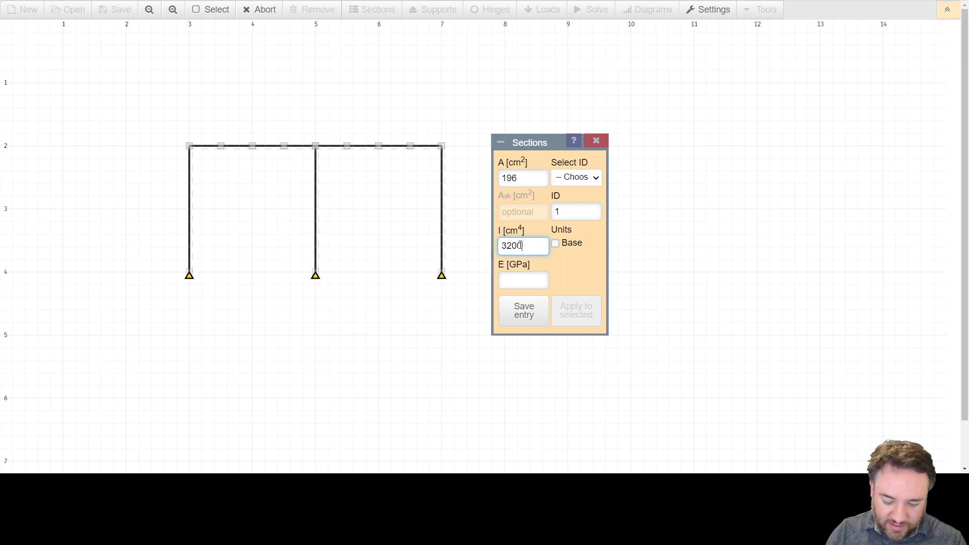
pyautogui.click(510, 279)
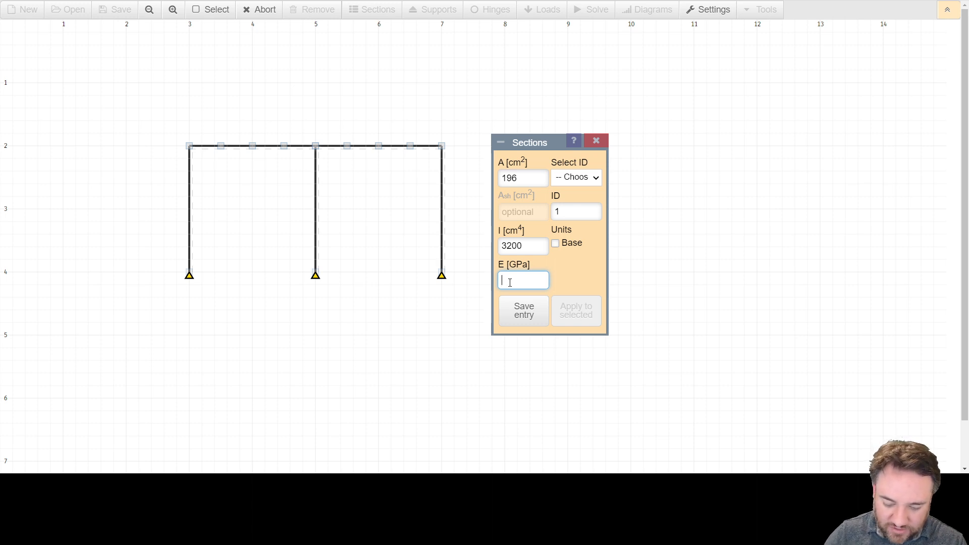
pyautogui.write('6')
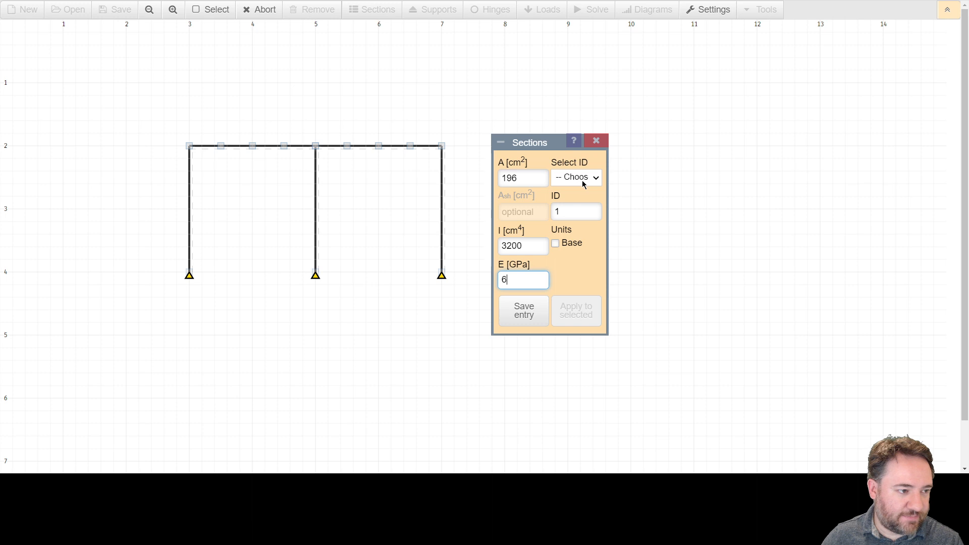
pyautogui.click(531, 311)
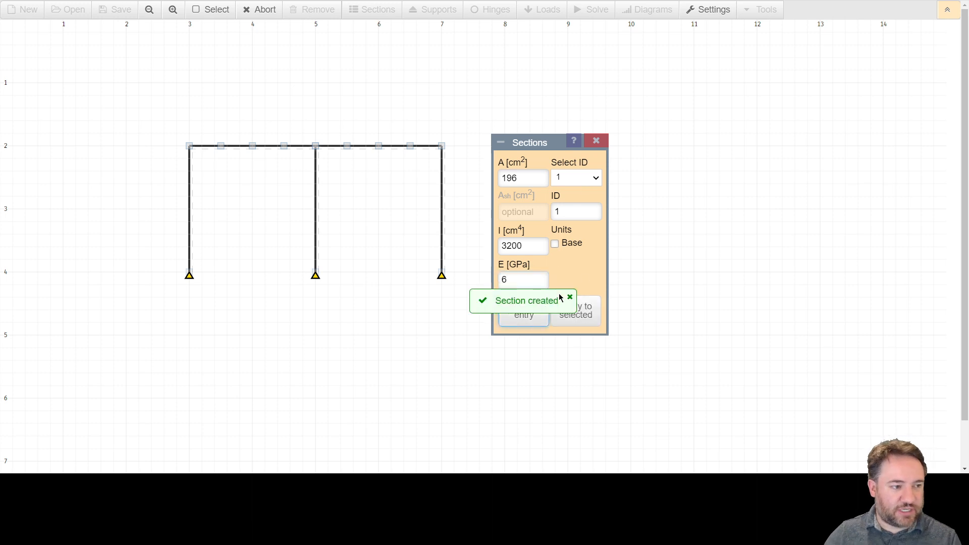
# Step: Start a second section entry for the beams with ID 2 and set its area to 408.8 cm²
pyautogui.click(595, 177)
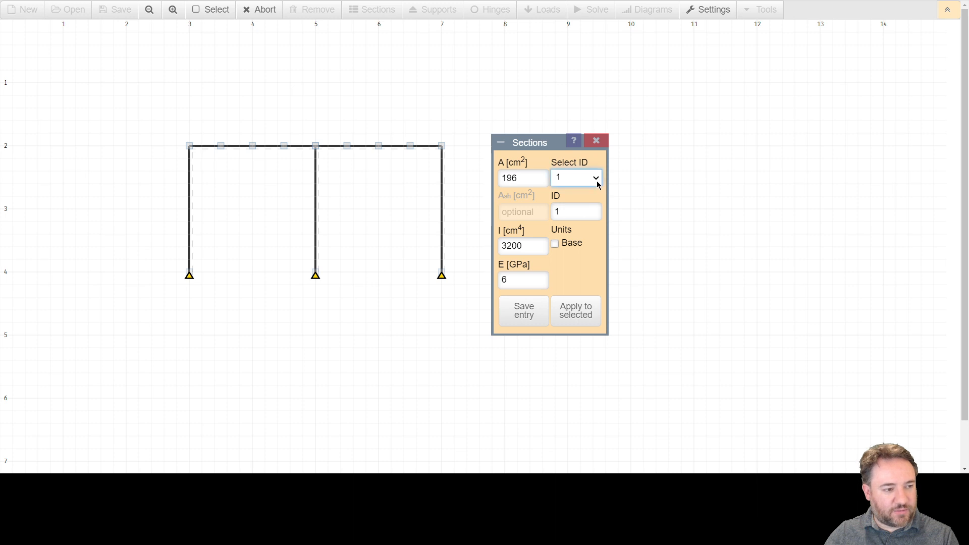
pyautogui.doubleClick(573, 208)
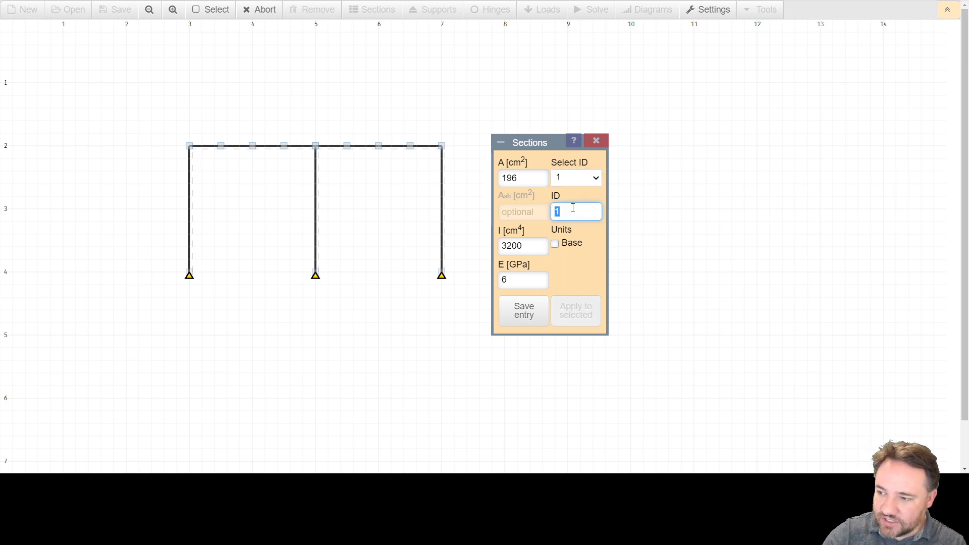
pyautogui.write('2')
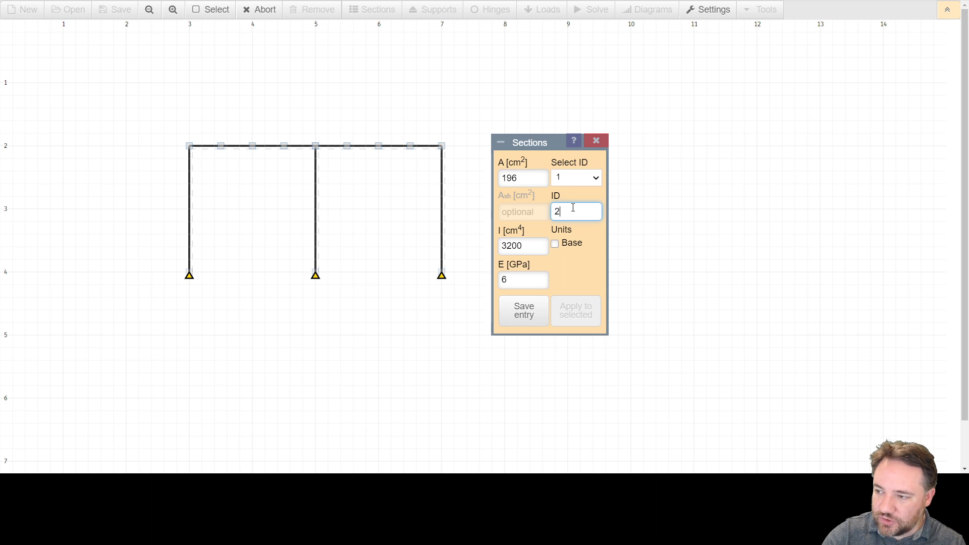
pyautogui.doubleClick(530, 182)
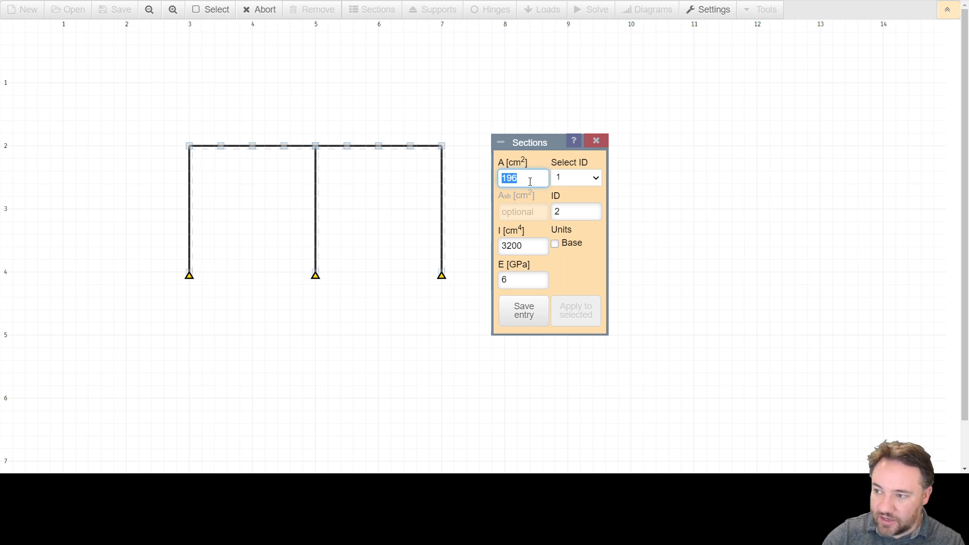
pyautogui.write('408')
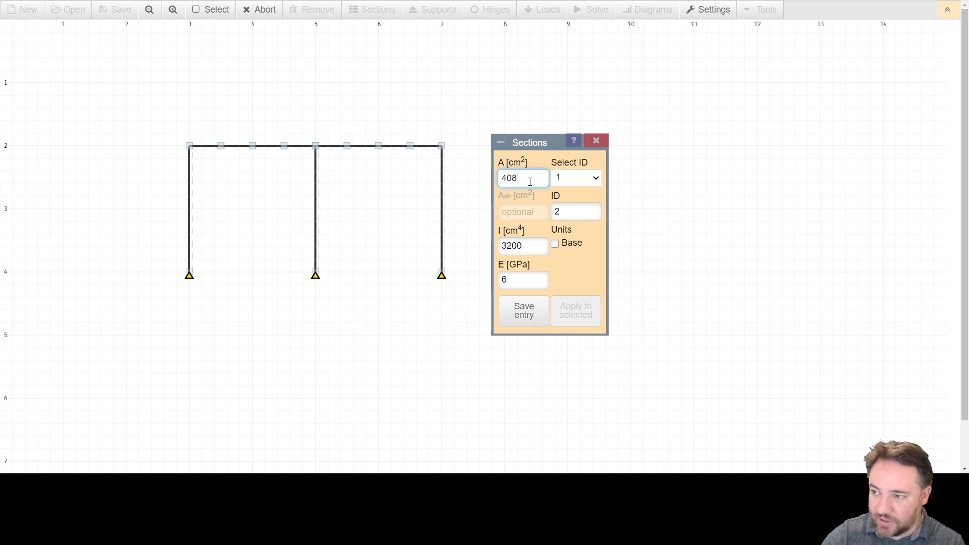
pyautogui.write('.8')
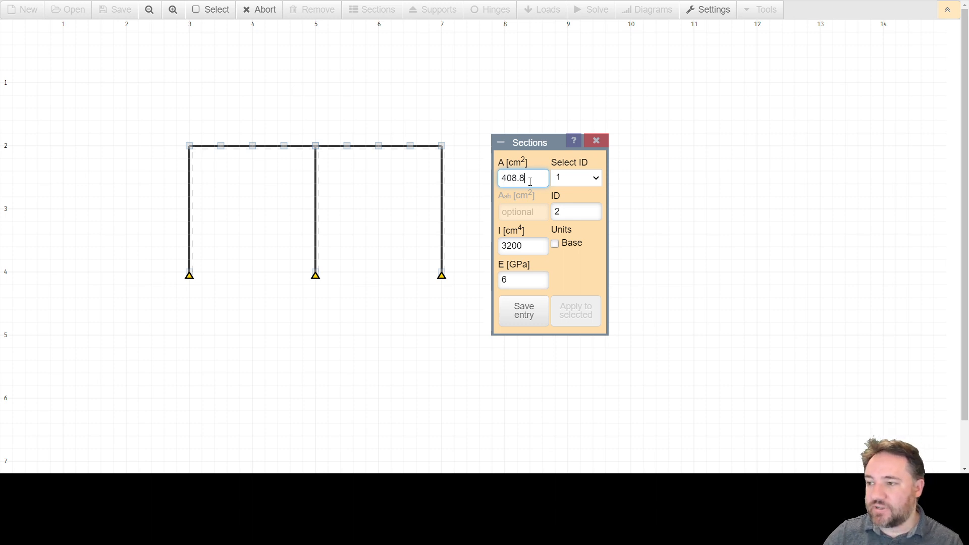
# Step: Set section 2's second moment of area to 29000 cm⁴ and save the entry
pyautogui.doubleClick(519, 246)
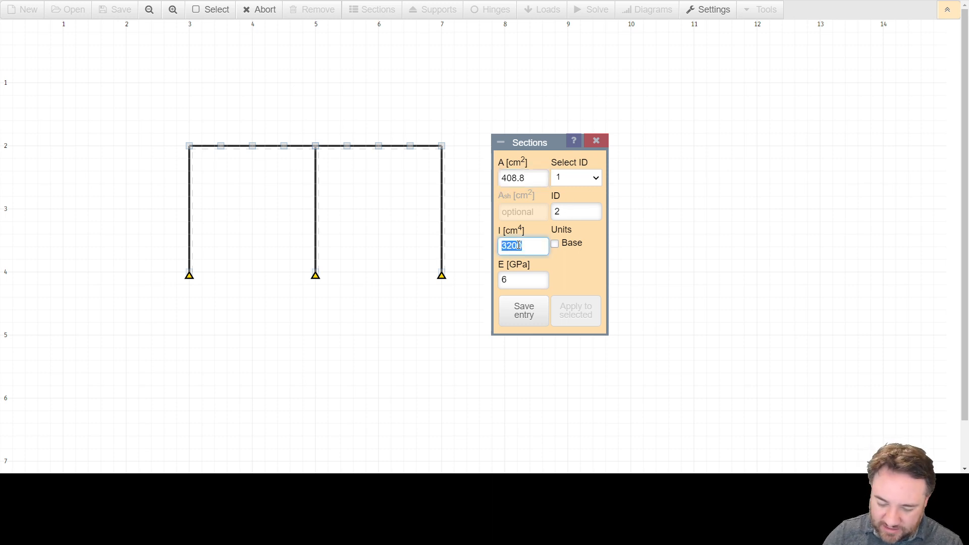
pyautogui.click(508, 246)
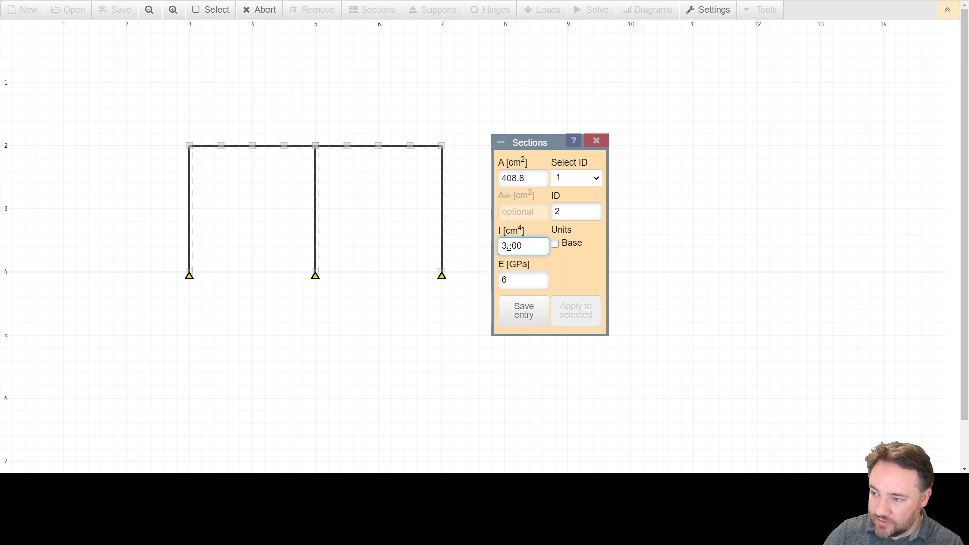
pyautogui.moveTo(508, 246); pyautogui.dragTo(495, 248)
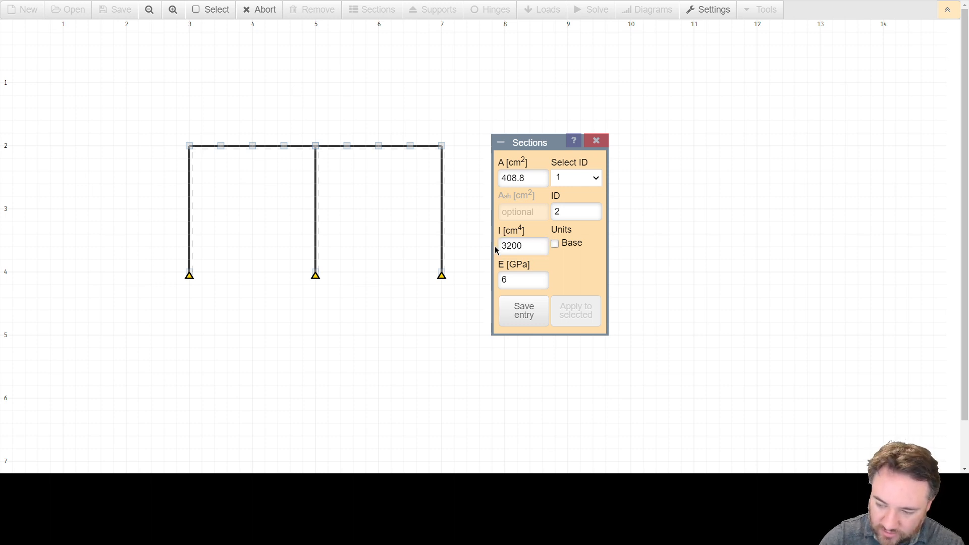
pyautogui.doubleClick(508, 245)
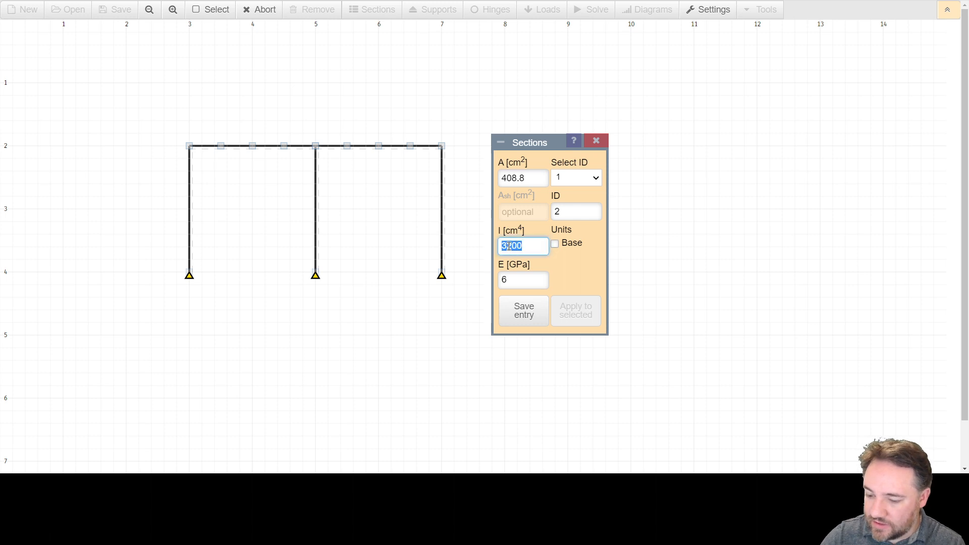
pyautogui.write('2500')
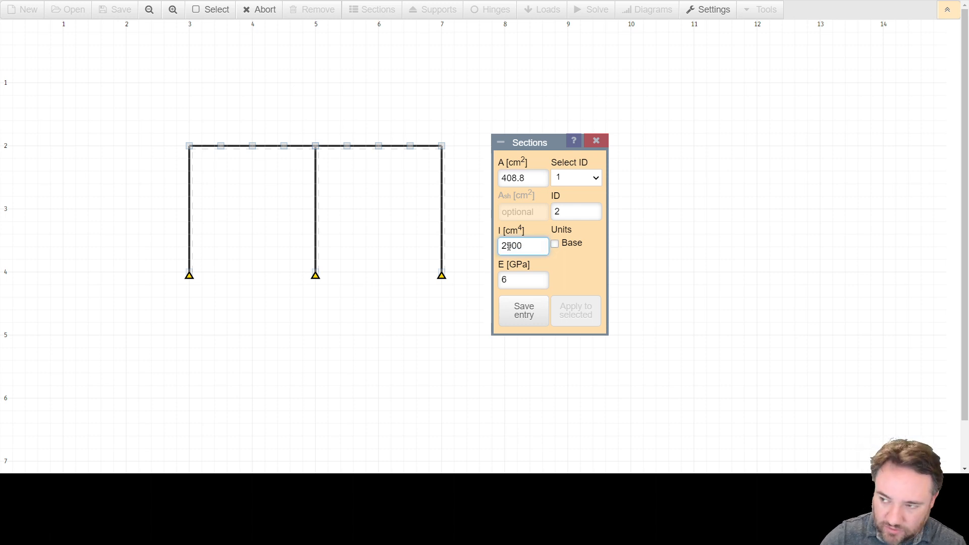
pyautogui.write('0')
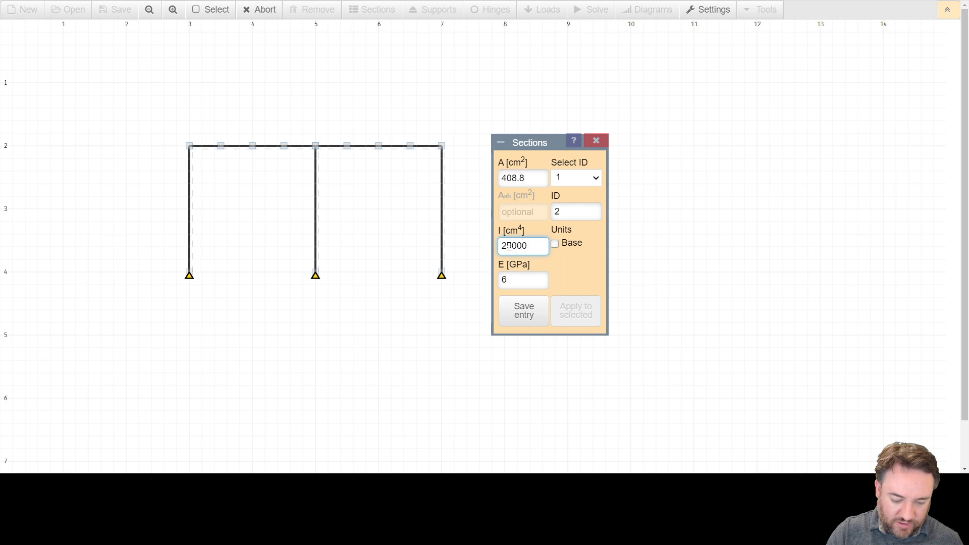
pyautogui.click(510, 278)
pyautogui.click(524, 312)
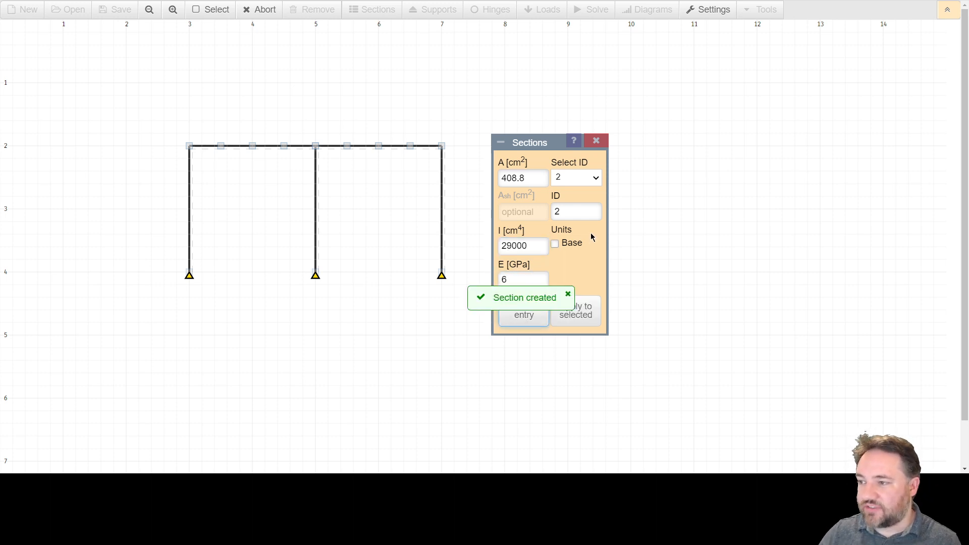
# Step: Switch between saved sections 1 and 2 to check the properties stored for each
pyautogui.click(586, 178)
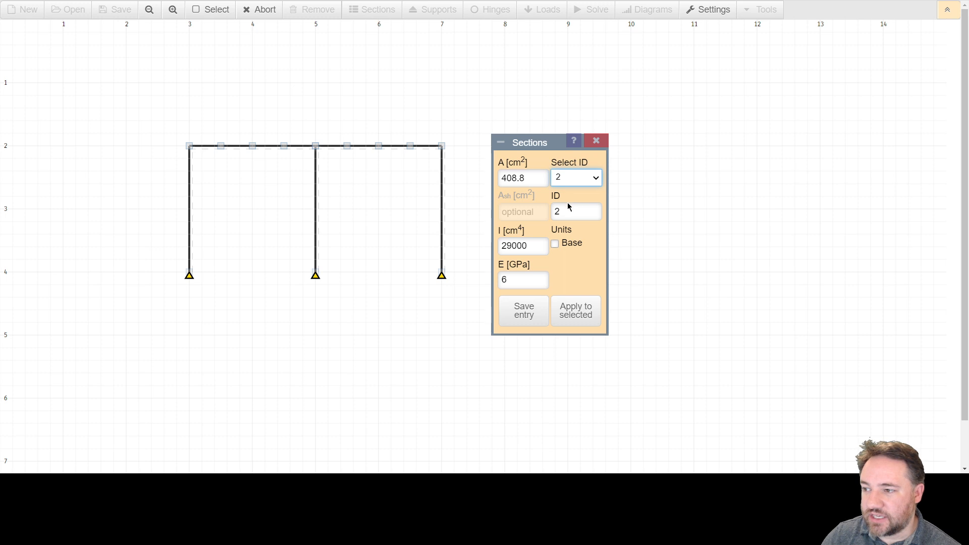
pyautogui.press('Up')
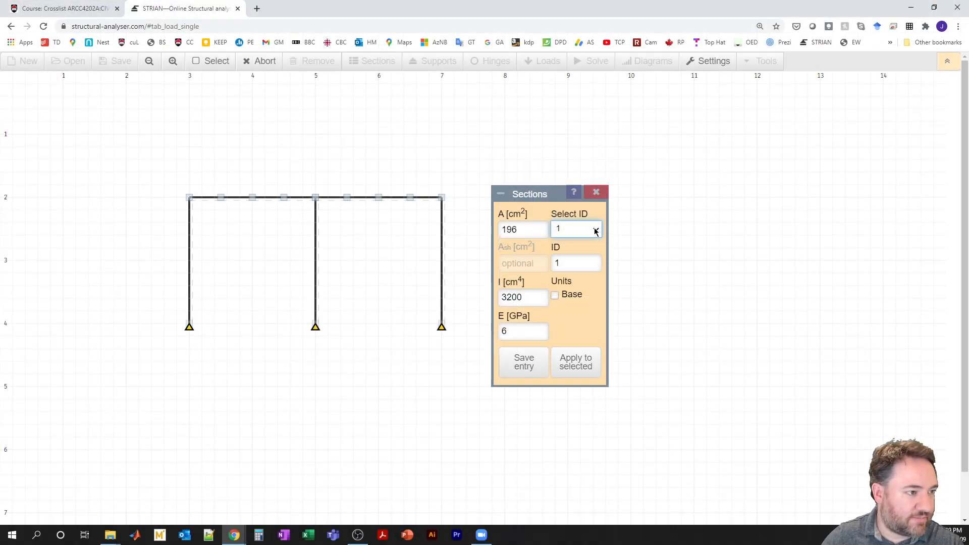
pyautogui.click(596, 230)
pyautogui.click(585, 267)
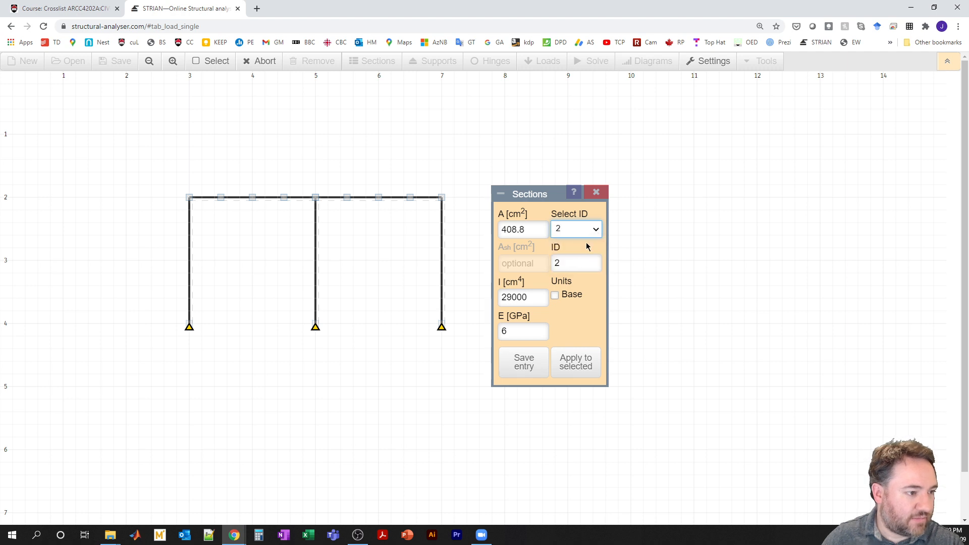
pyautogui.click(595, 233)
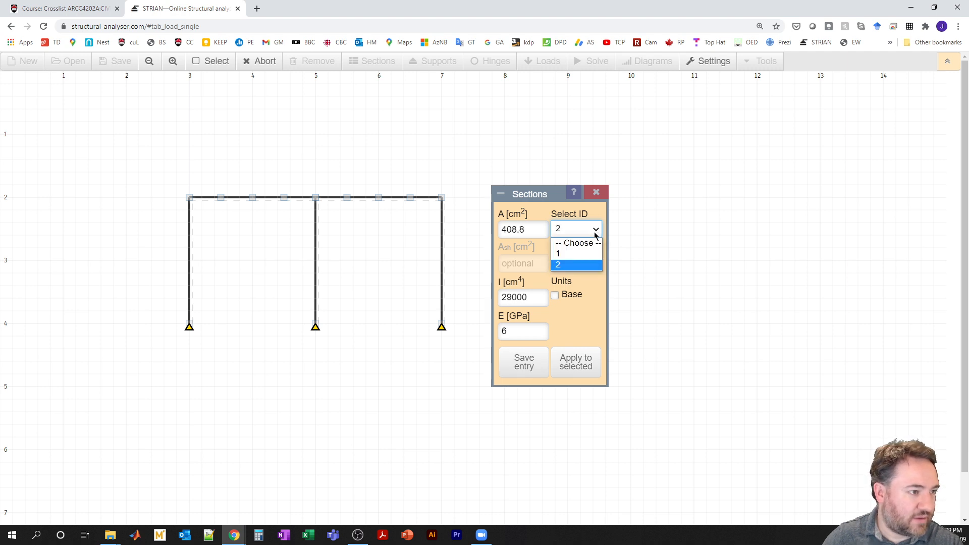
pyautogui.click(583, 253)
pyautogui.click(597, 233)
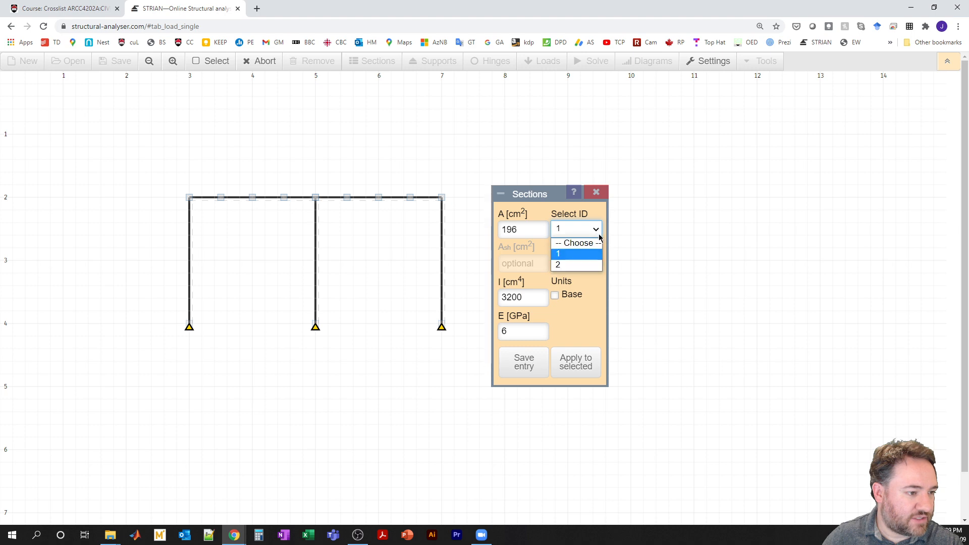
pyautogui.click(583, 263)
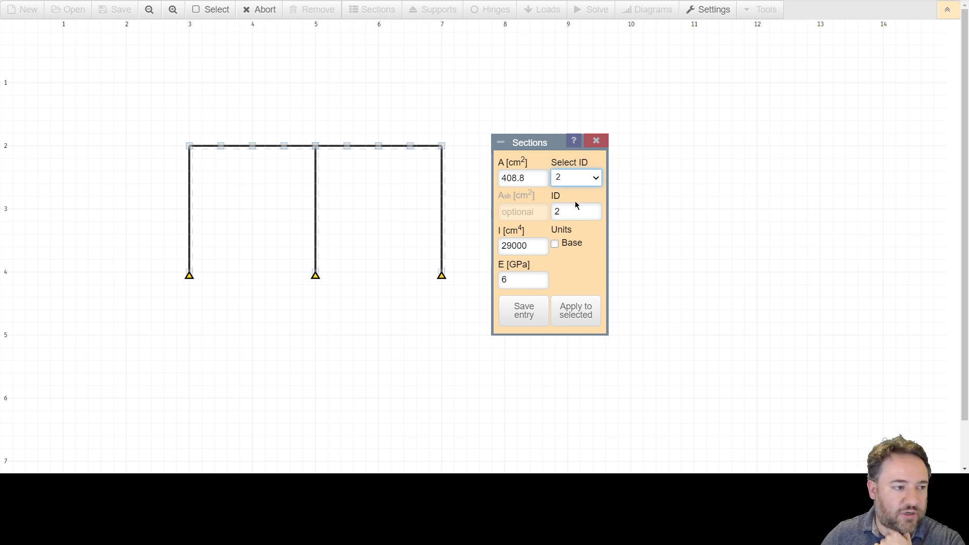
# Step: Apply section 1 to the frame's three columns and close the section settings
pyautogui.press('Up')
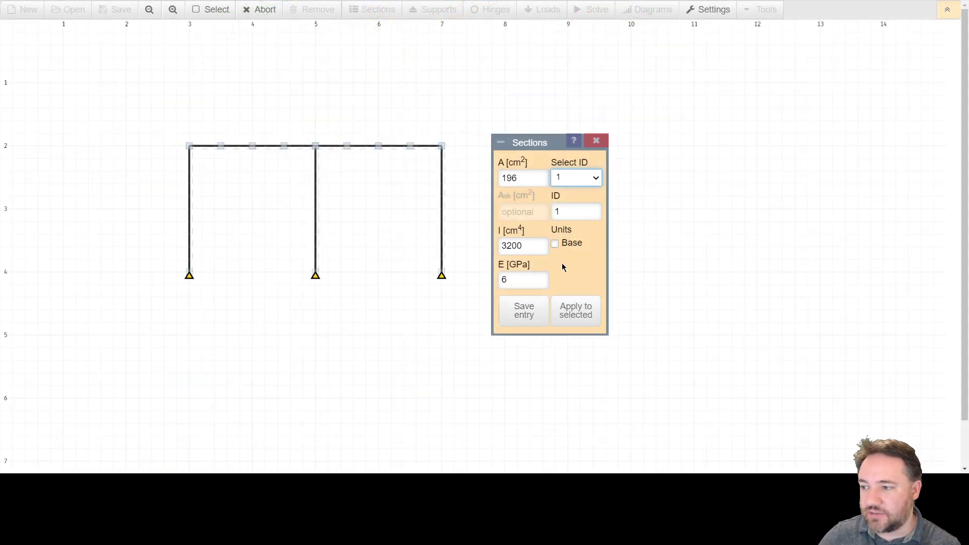
pyautogui.click(578, 315)
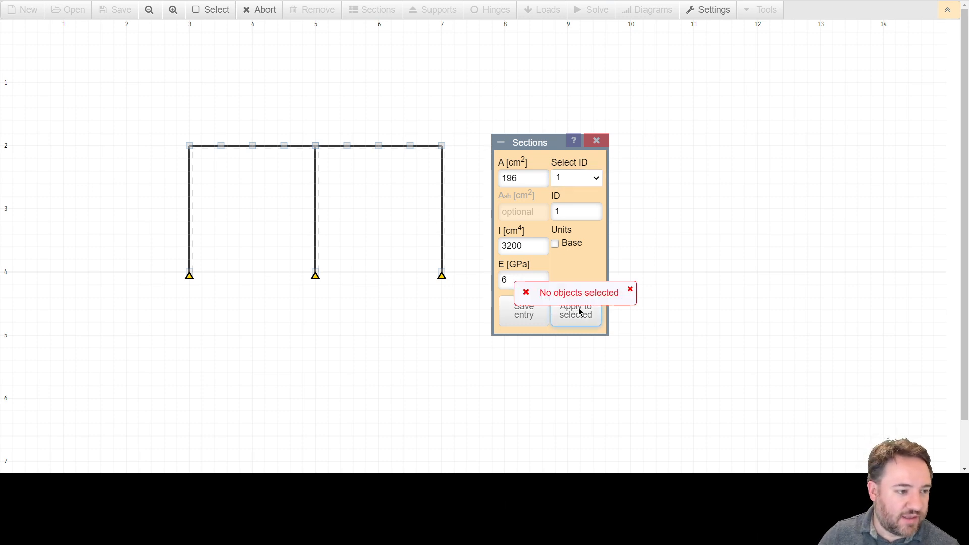
pyautogui.click(191, 226)
pyautogui.click(316, 226)
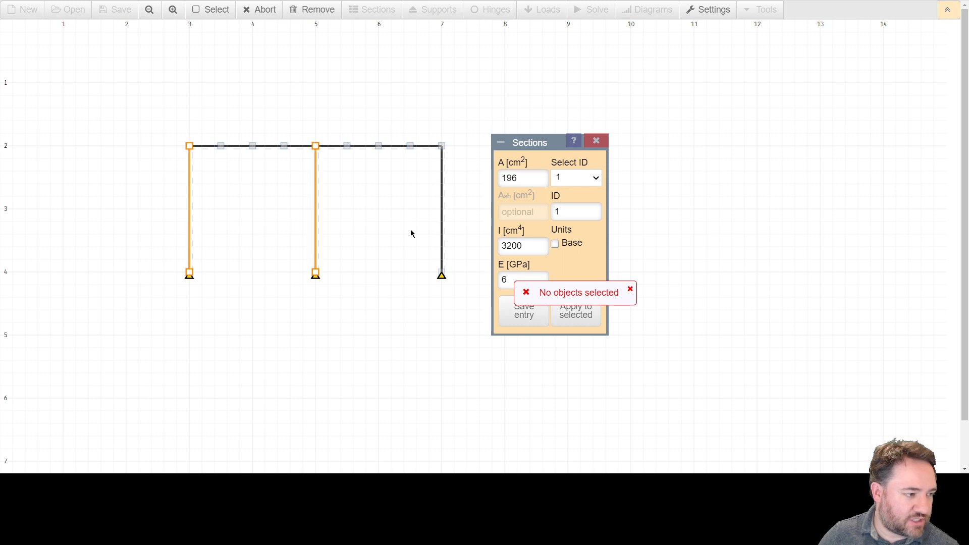
pyautogui.click(441, 232)
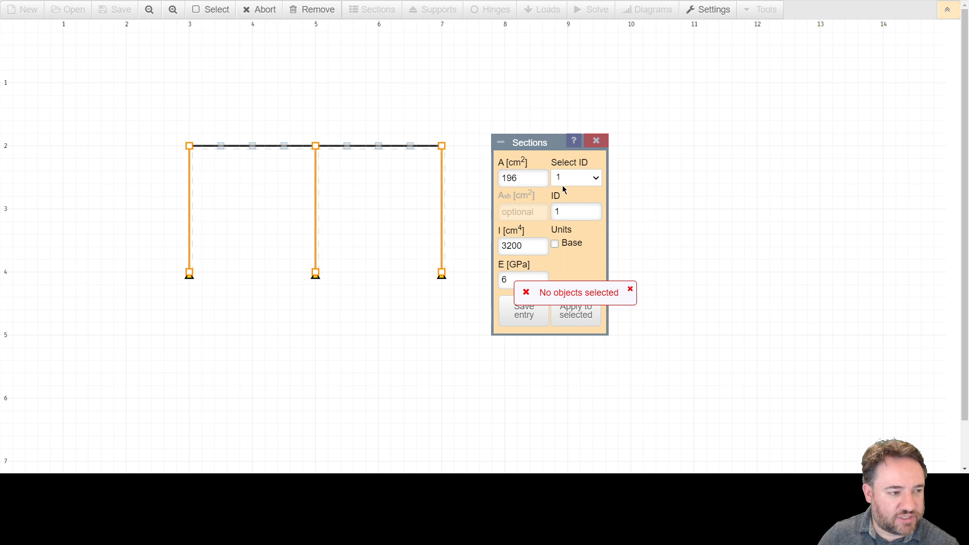
pyautogui.click(573, 317)
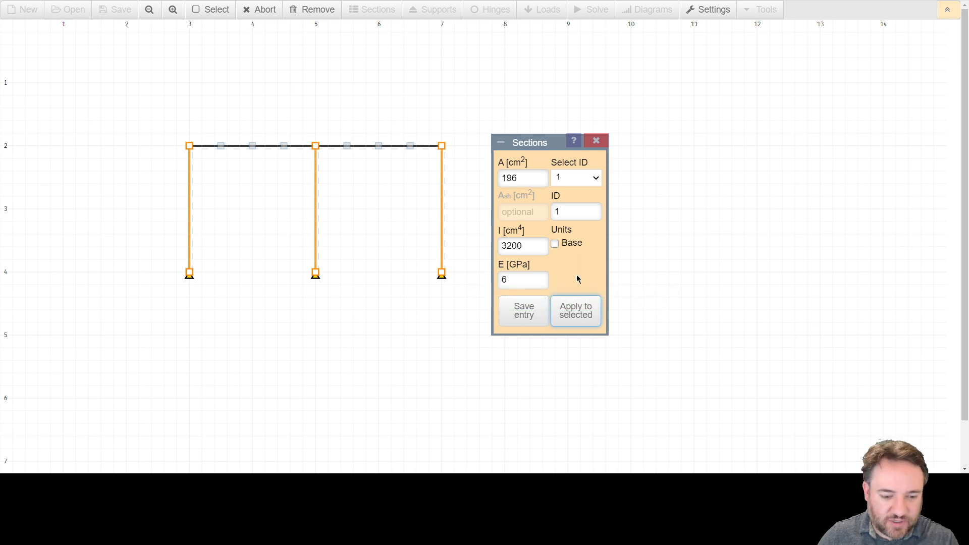
pyautogui.press('Escape')
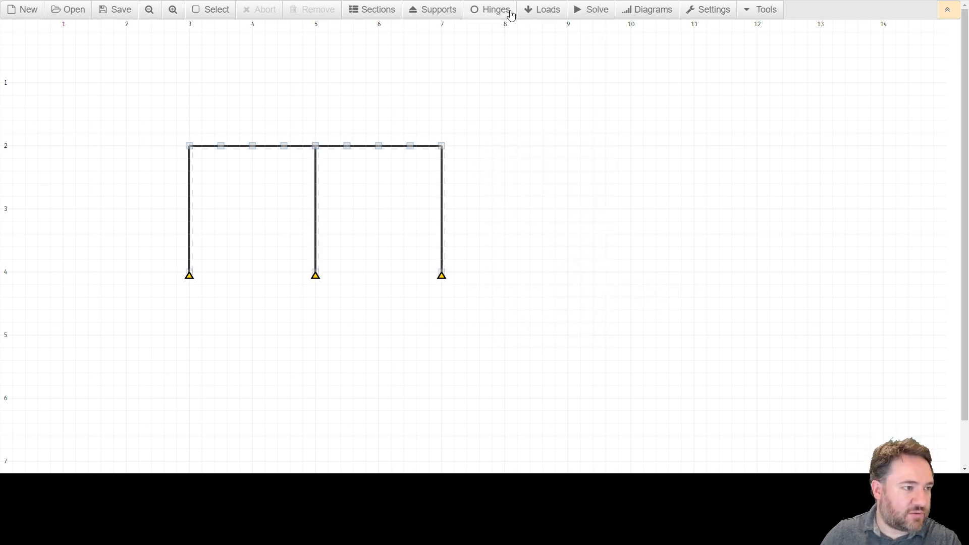
# Step: Reopen the section settings and choose saved section 2
pyautogui.click(387, 10)
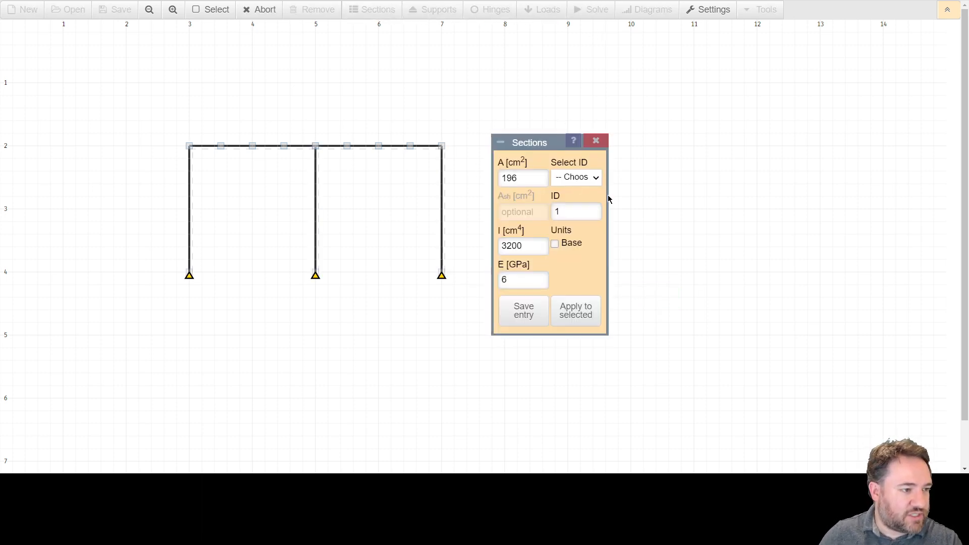
pyautogui.click(595, 177)
pyautogui.click(582, 212)
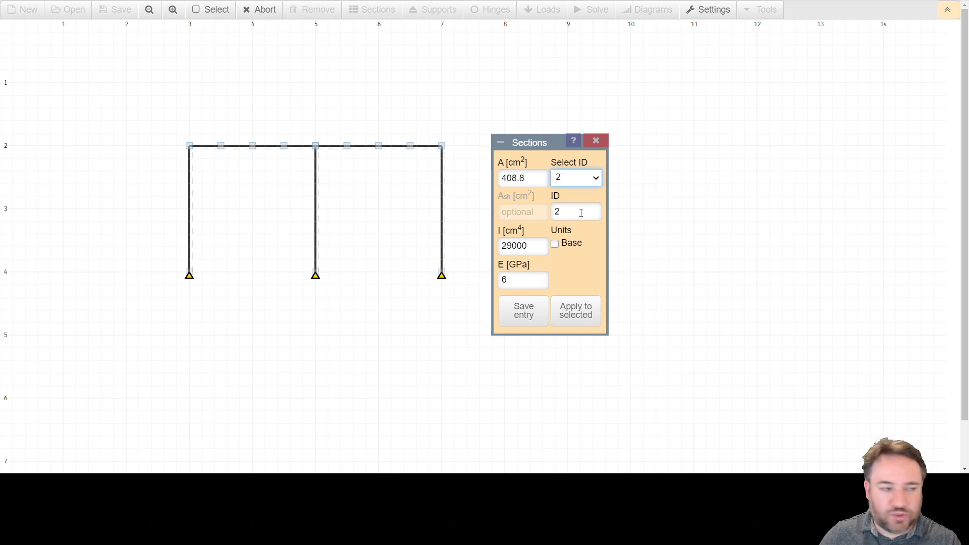
pyautogui.moveTo(160, 120); pyautogui.dragTo(459, 168)
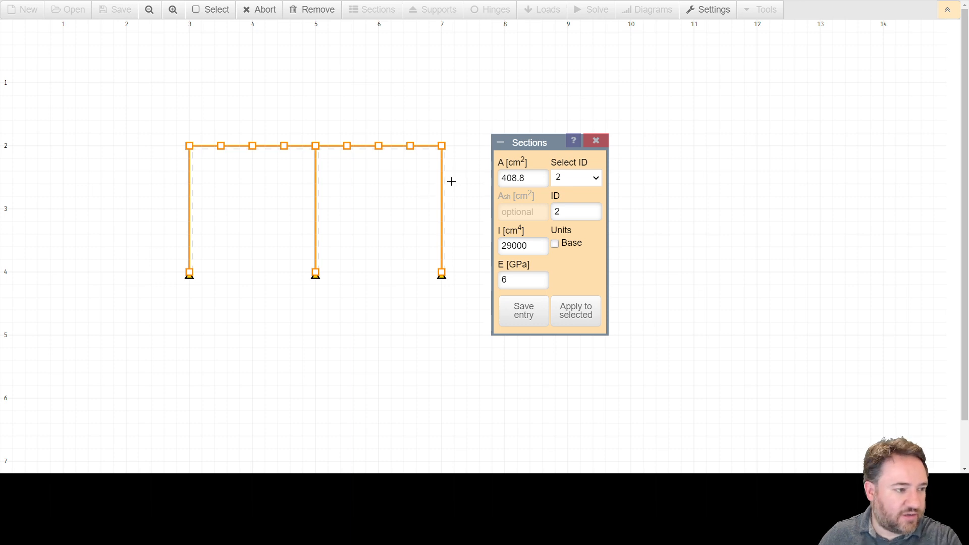
pyautogui.click(440, 198)
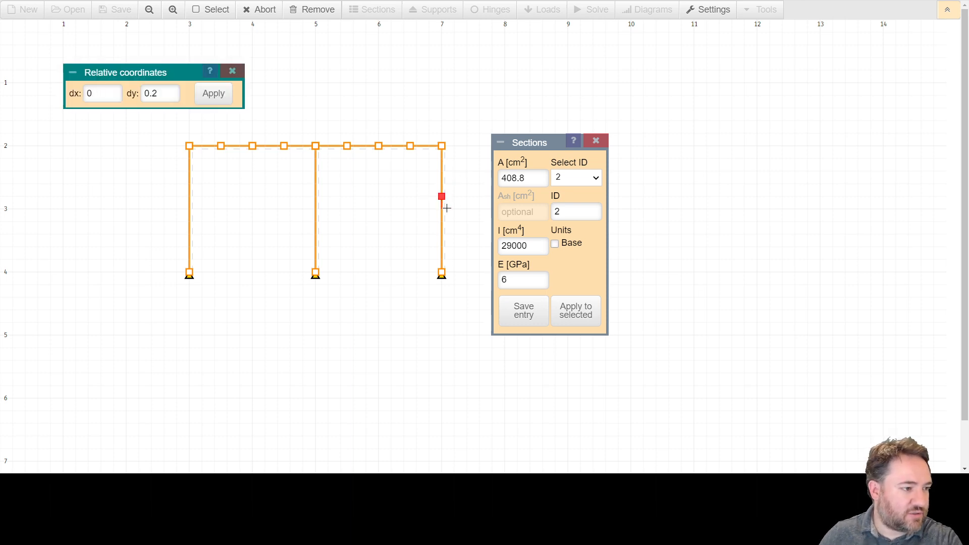
pyautogui.press('Escape')
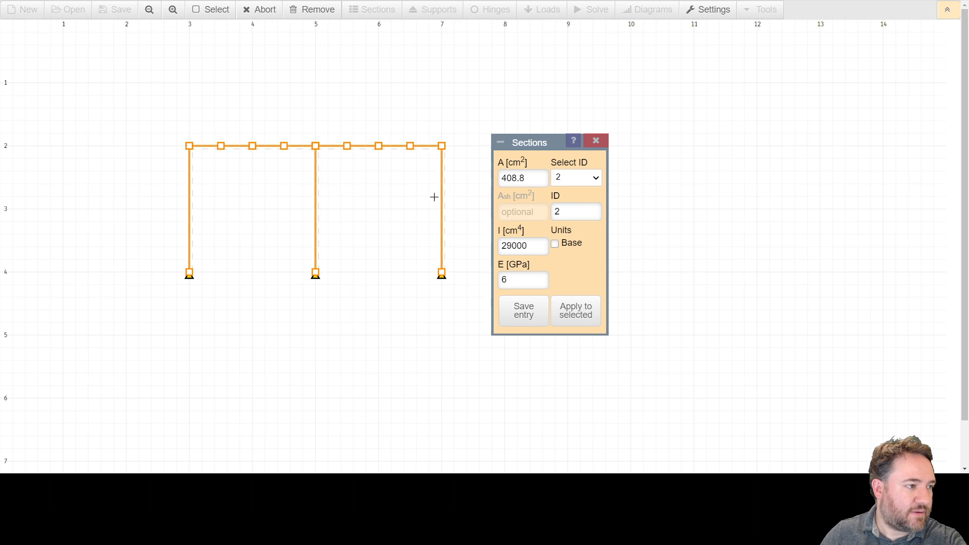
pyautogui.click(204, 10)
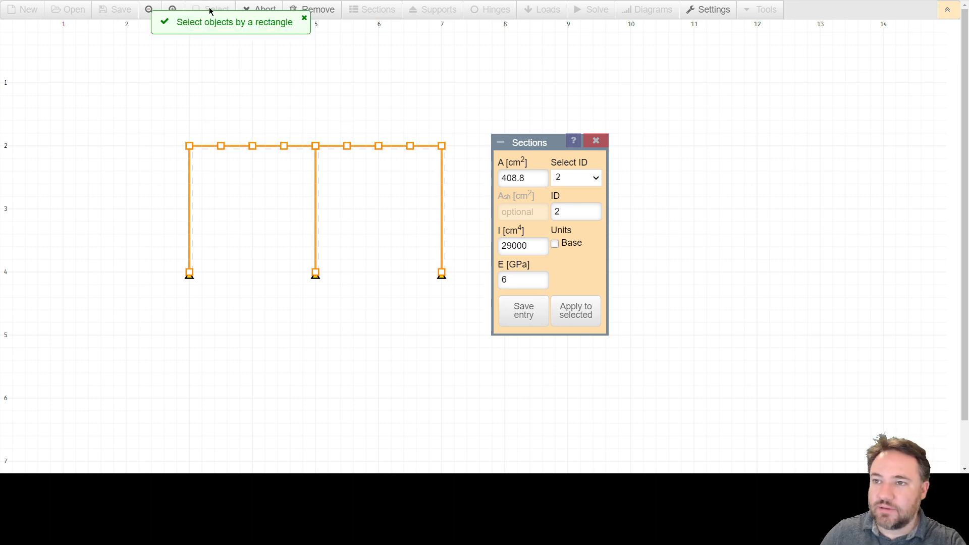
pyautogui.moveTo(162, 117); pyautogui.dragTo(477, 168)
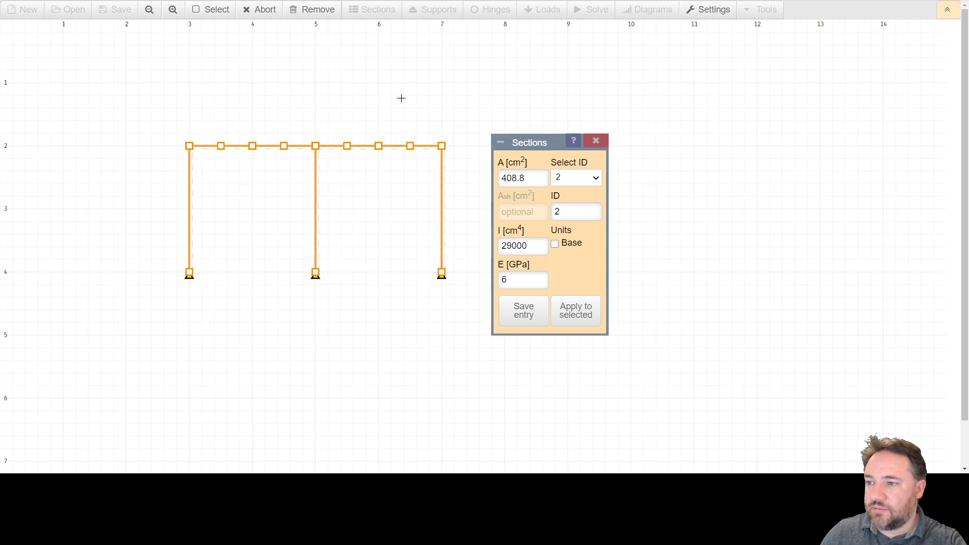
pyautogui.click(336, 110)
pyautogui.moveTo(461, 167); pyautogui.dragTo(120, 111)
pyautogui.click(343, 167)
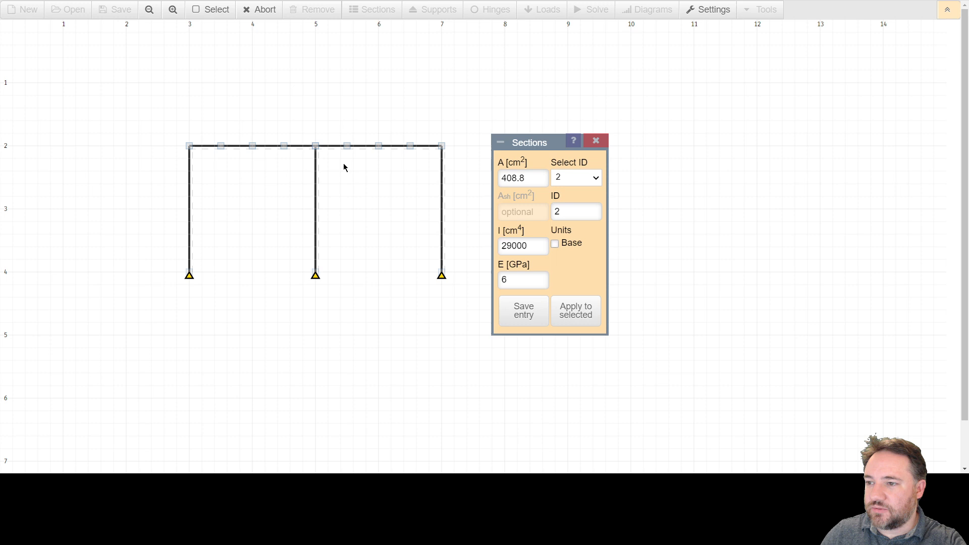
# Step: Apply section 2 to all the beam segments spanning both bays, close the section settings and clear the selection
pyautogui.click(210, 147)
pyautogui.click(237, 147)
pyautogui.click(265, 147)
pyautogui.click(299, 147)
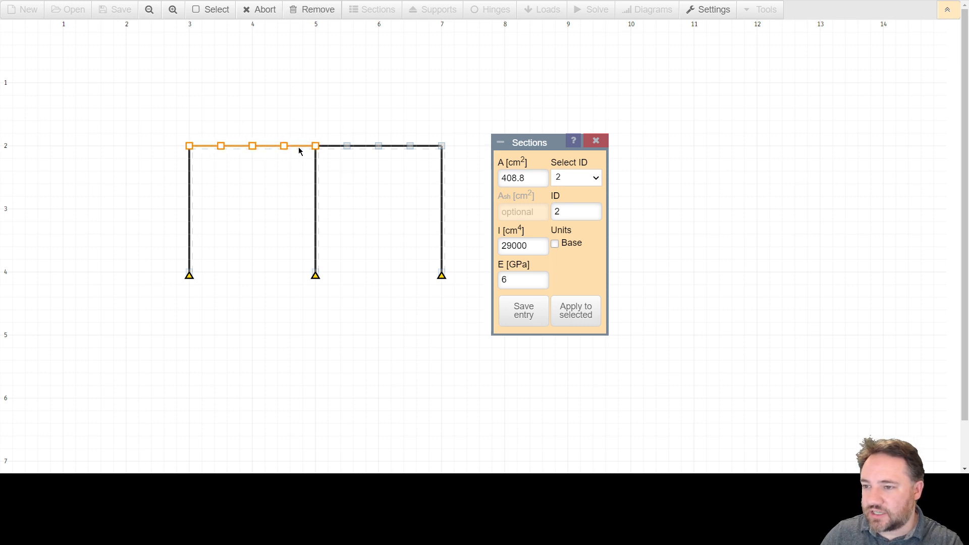
pyautogui.click(331, 147)
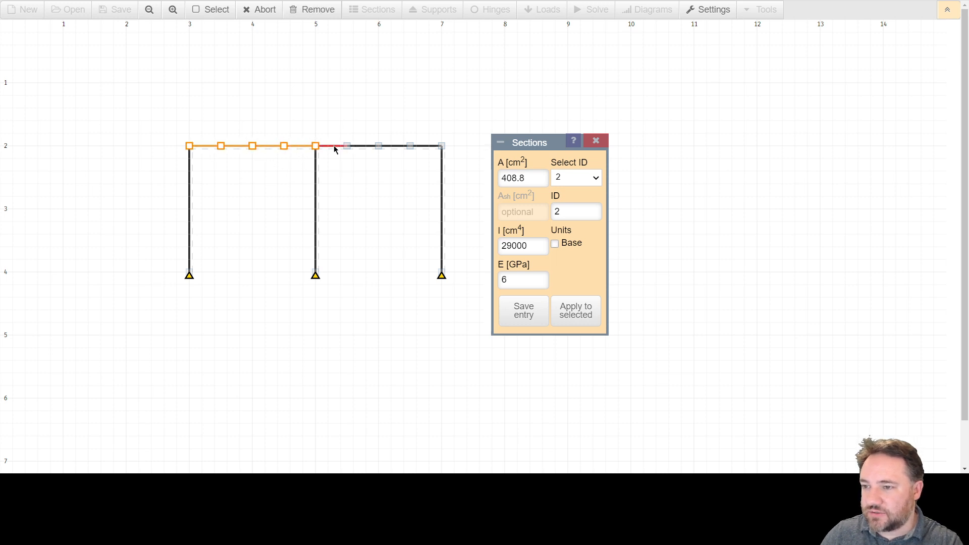
pyautogui.click(425, 147)
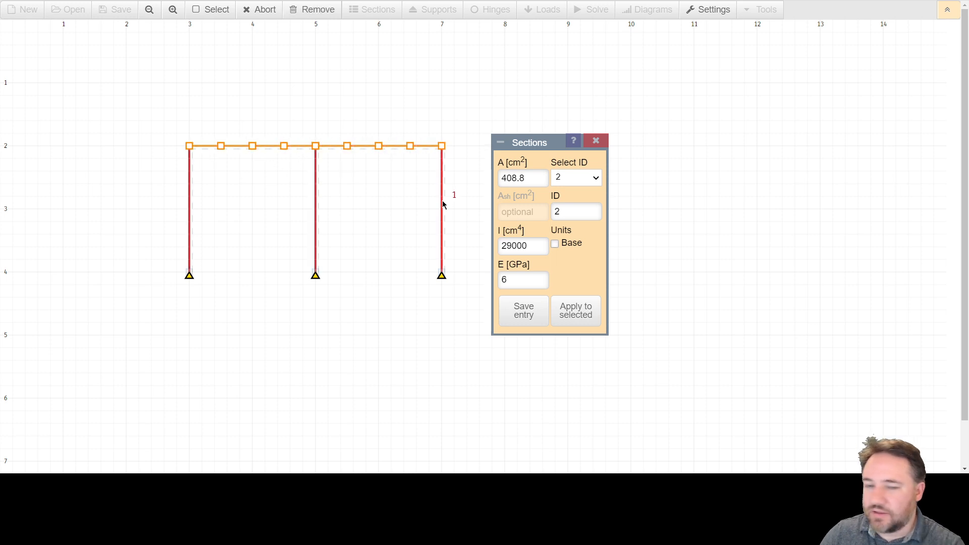
pyautogui.click(582, 317)
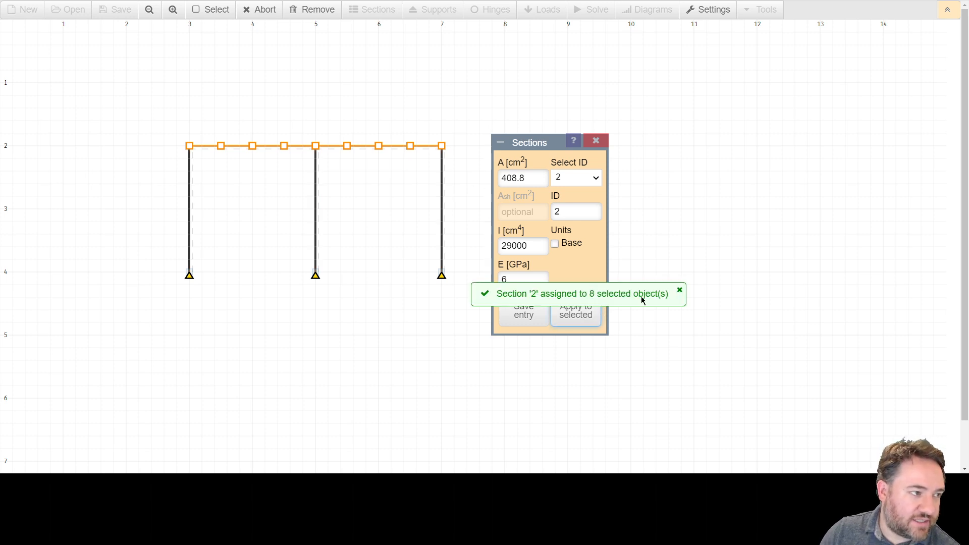
pyautogui.click(680, 290)
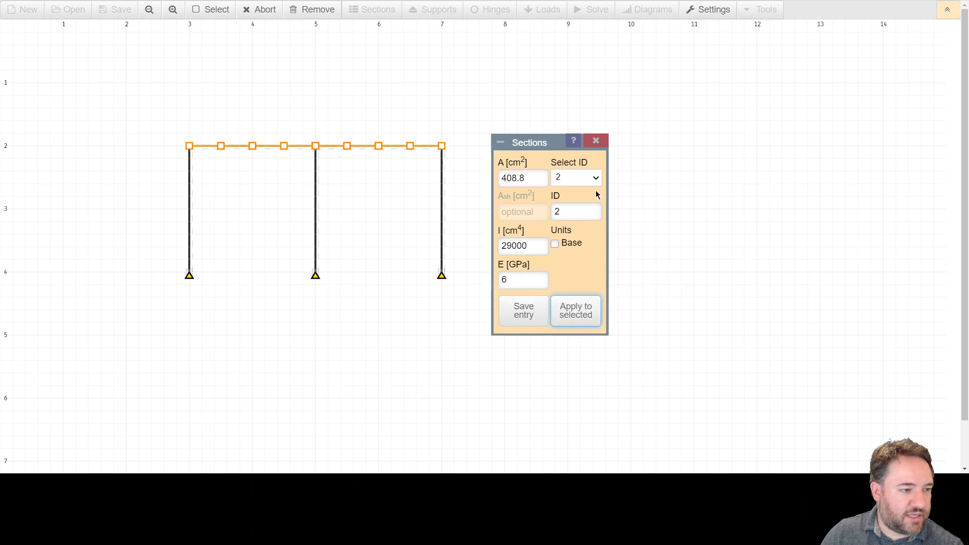
pyautogui.click(596, 140)
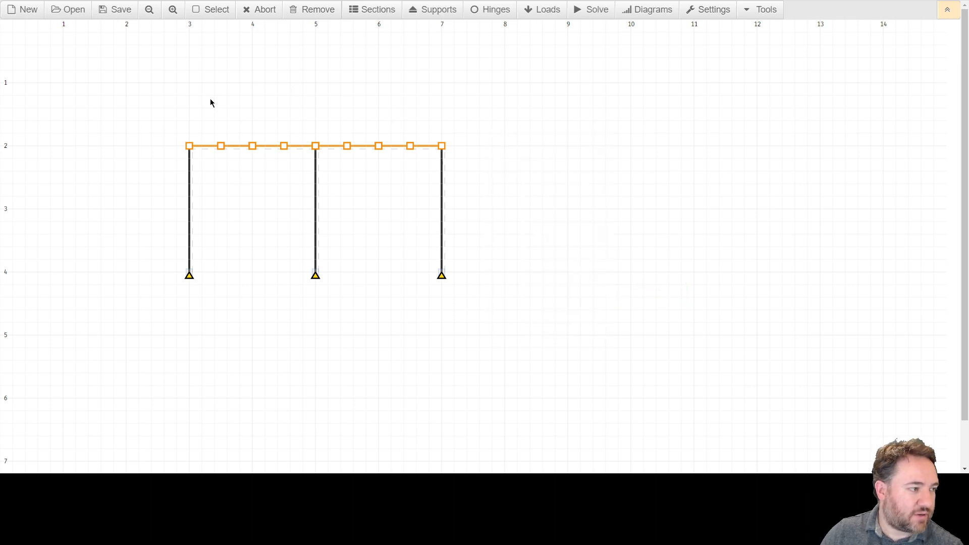
pyautogui.click(189, 105)
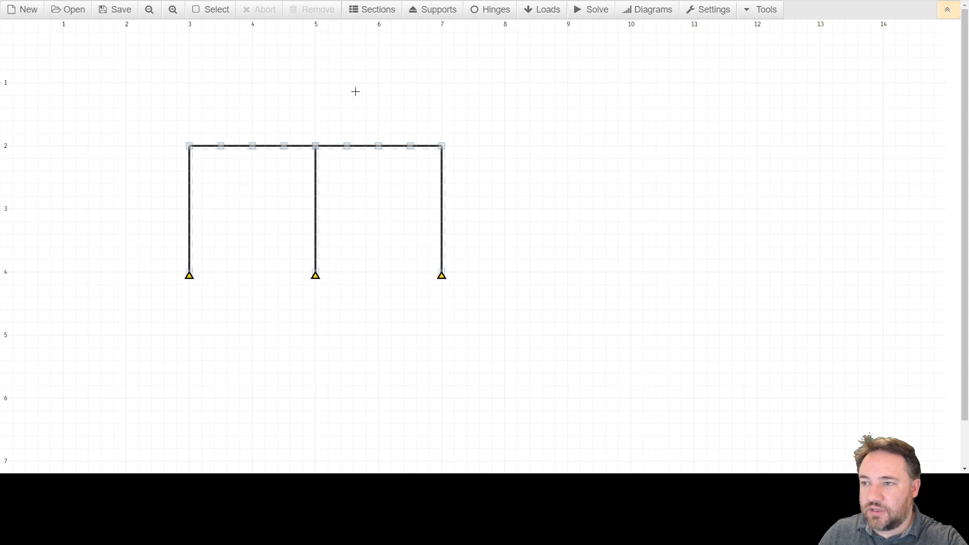
pyautogui.click(367, 15)
pyautogui.click(372, 18)
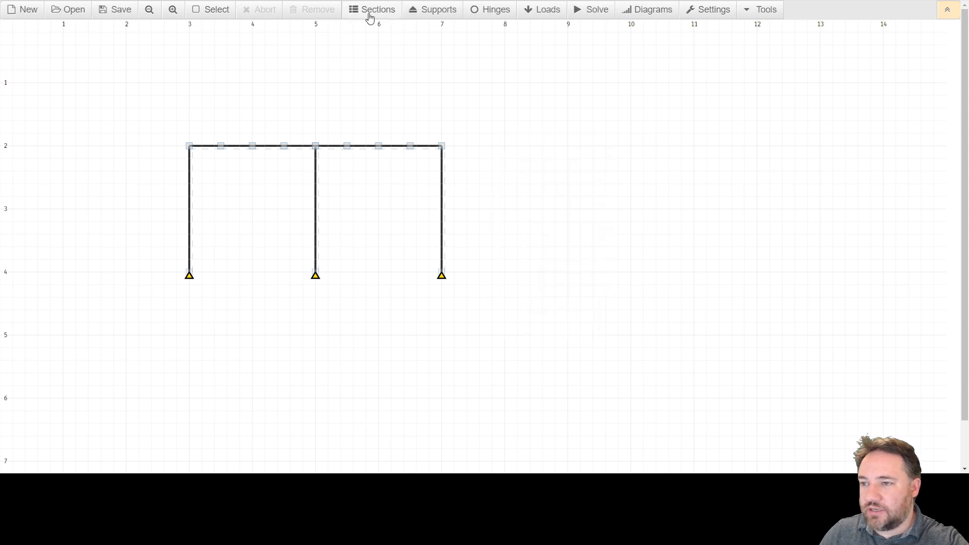
pyautogui.moveTo(145, 114); pyautogui.dragTo(593, 356)
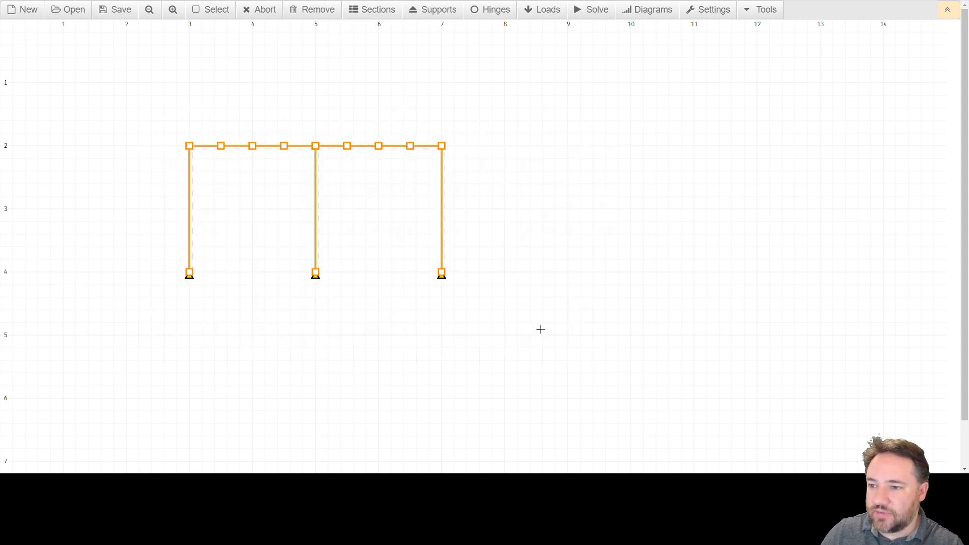
pyautogui.click(258, 13)
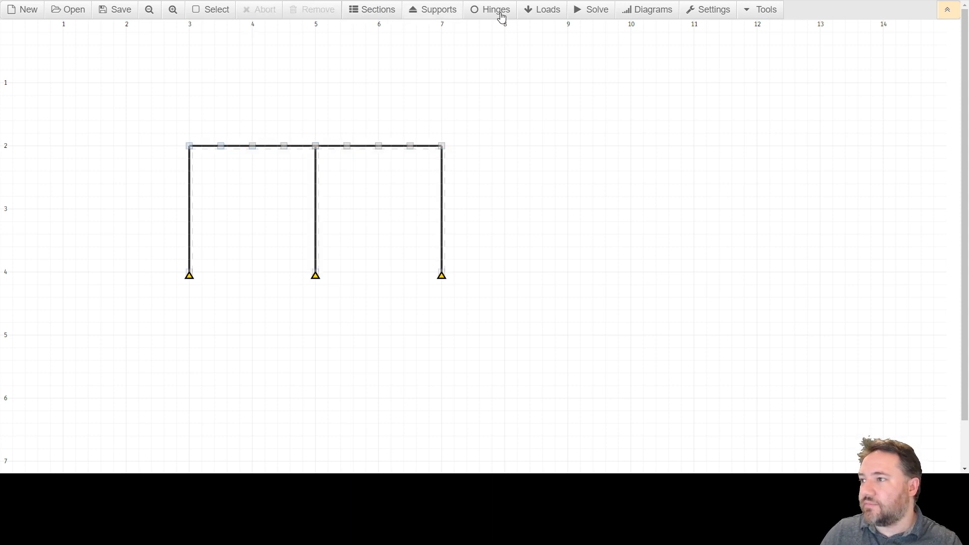
pyautogui.click(762, 11)
pyautogui.click(712, 12)
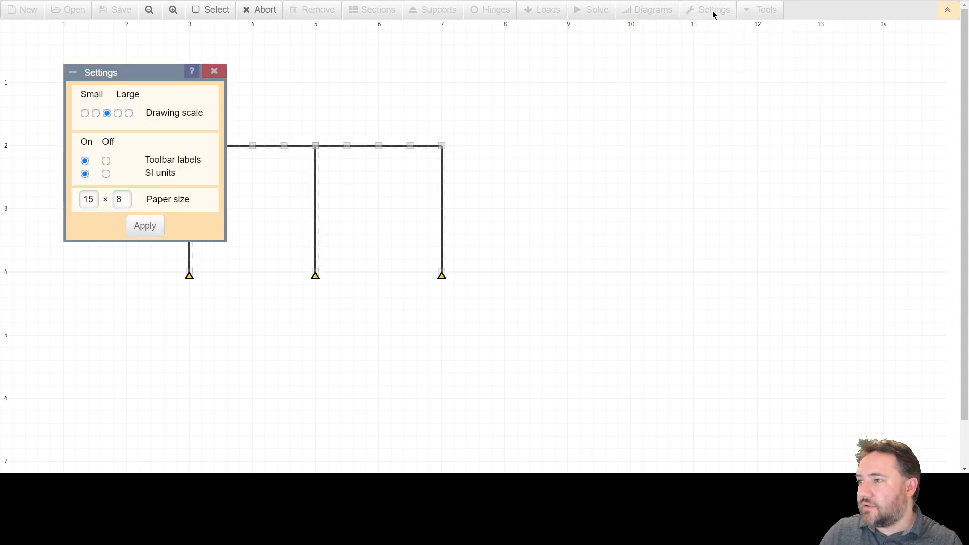
pyautogui.click(214, 70)
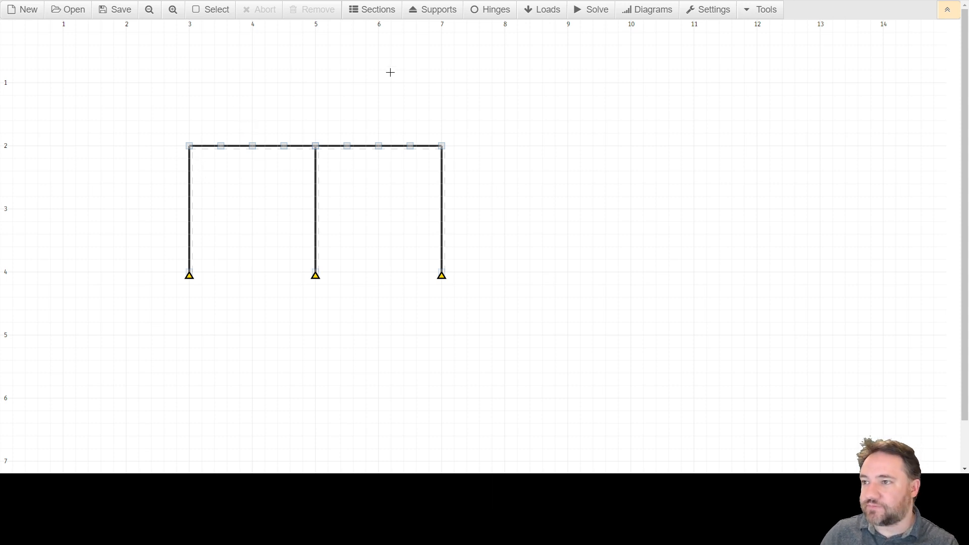
# Step: Open the load settings beside the frame and define a single load of 5 kN at an angle of 0°
pyautogui.click(554, 18)
pyautogui.moveTo(125, 293); pyautogui.dragTo(338, 252)
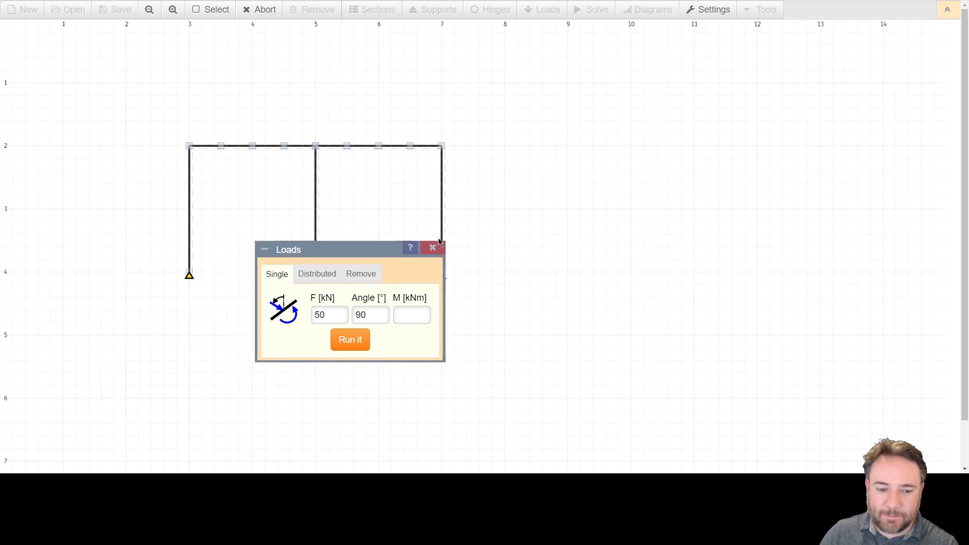
pyautogui.moveTo(440, 241); pyautogui.dragTo(573, 224)
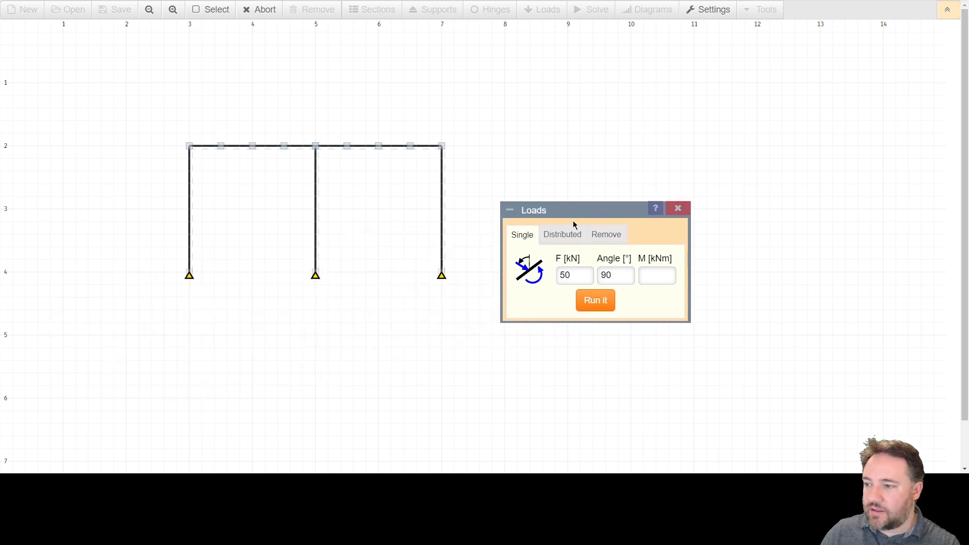
pyautogui.doubleClick(608, 272)
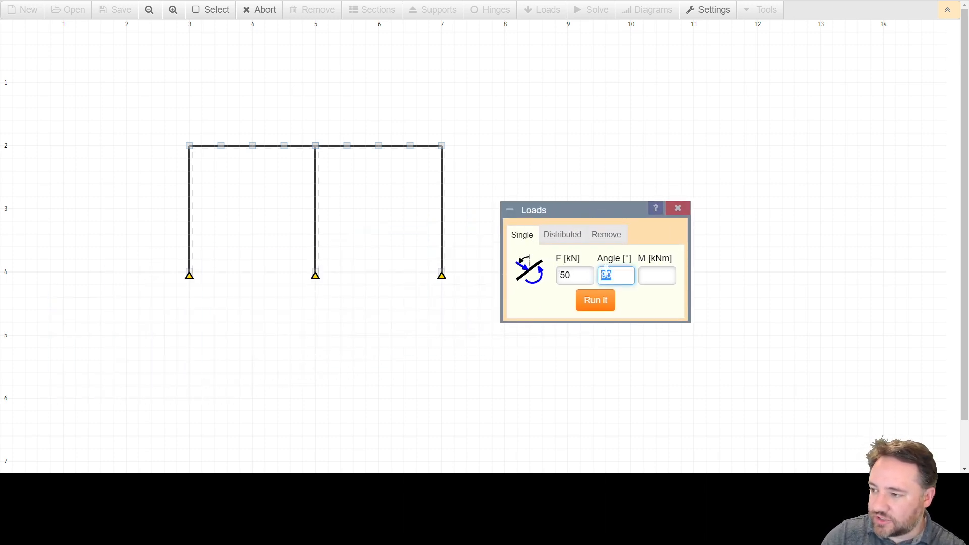
pyautogui.write('0')
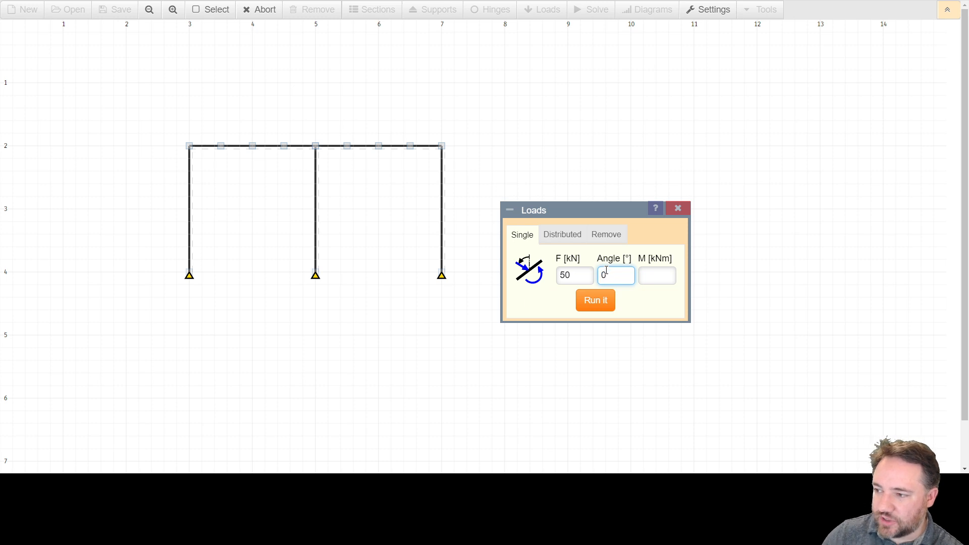
pyautogui.doubleClick(571, 275)
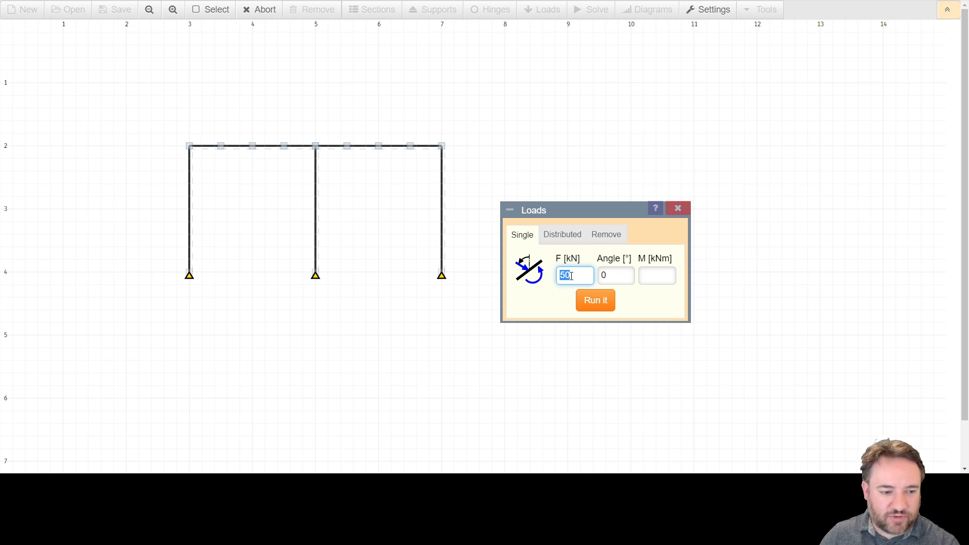
pyautogui.write('5')
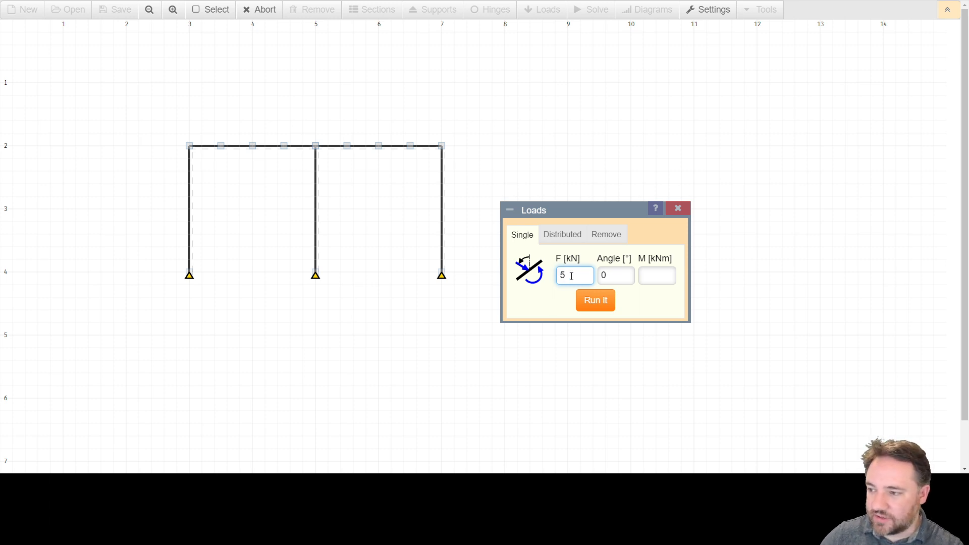
pyautogui.click(602, 267)
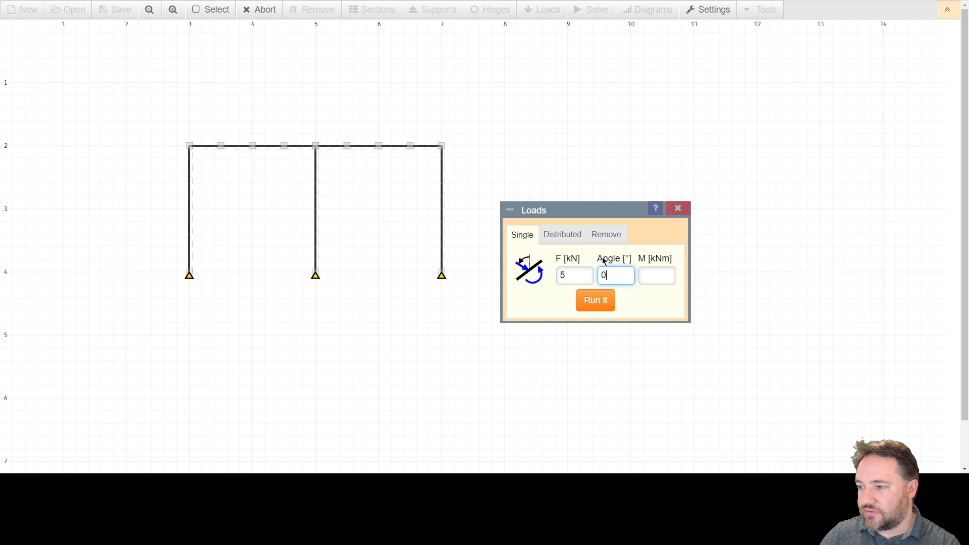
pyautogui.click(557, 280)
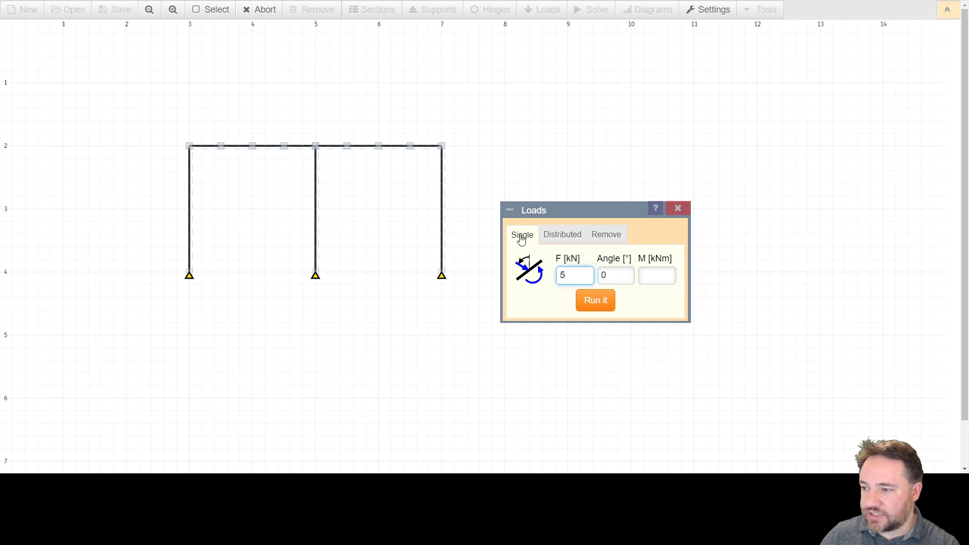
pyautogui.click(620, 278)
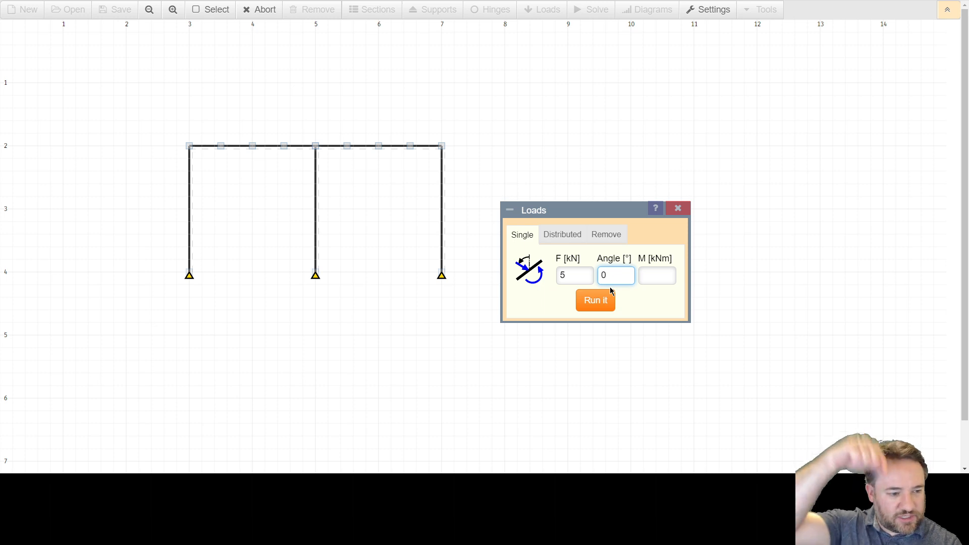
# Step: Place the 5 kN single load on all nine nodes along the beam and end point picking
pyautogui.click(581, 301)
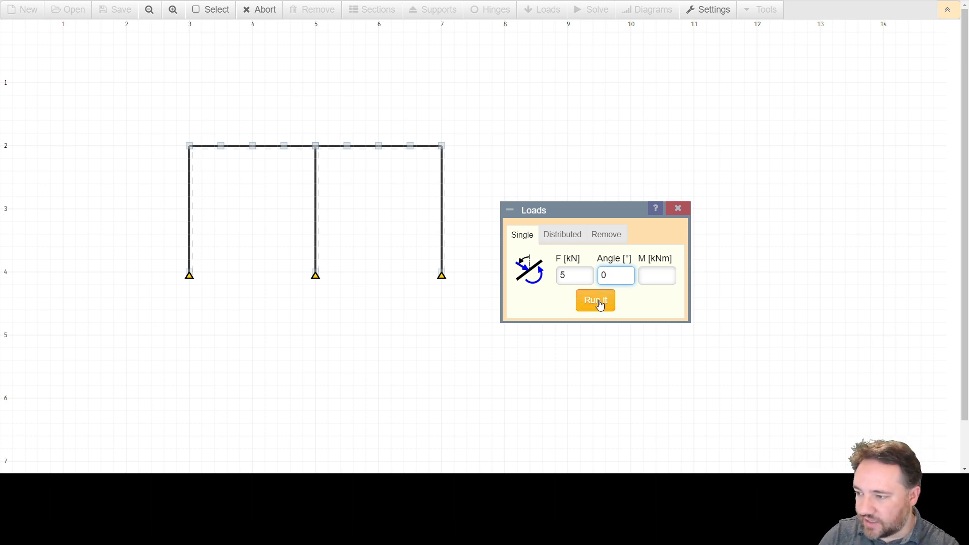
pyautogui.click(189, 146)
pyautogui.click(220, 146)
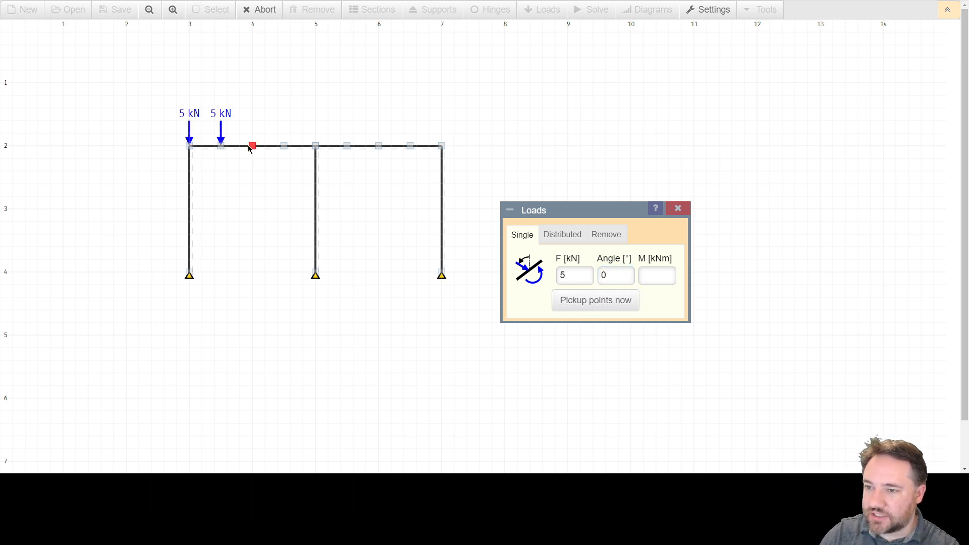
pyautogui.click(252, 146)
pyautogui.click(284, 146)
pyautogui.click(317, 147)
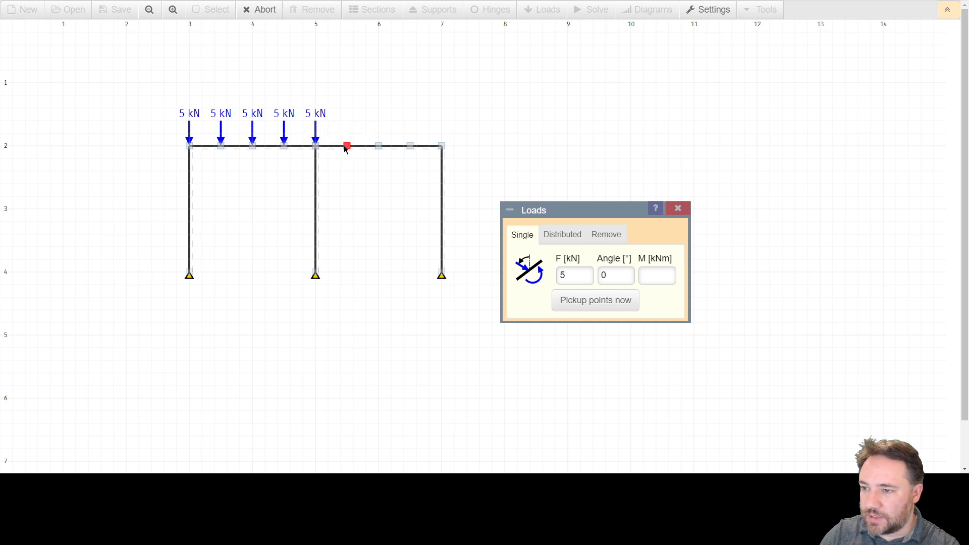
pyautogui.click(347, 147)
pyautogui.click(379, 147)
pyautogui.click(410, 147)
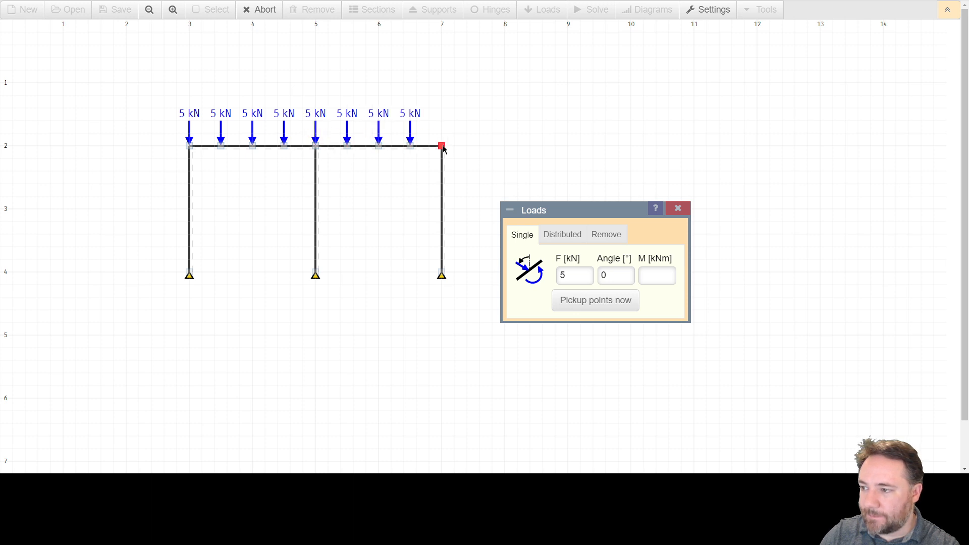
pyautogui.click(442, 147)
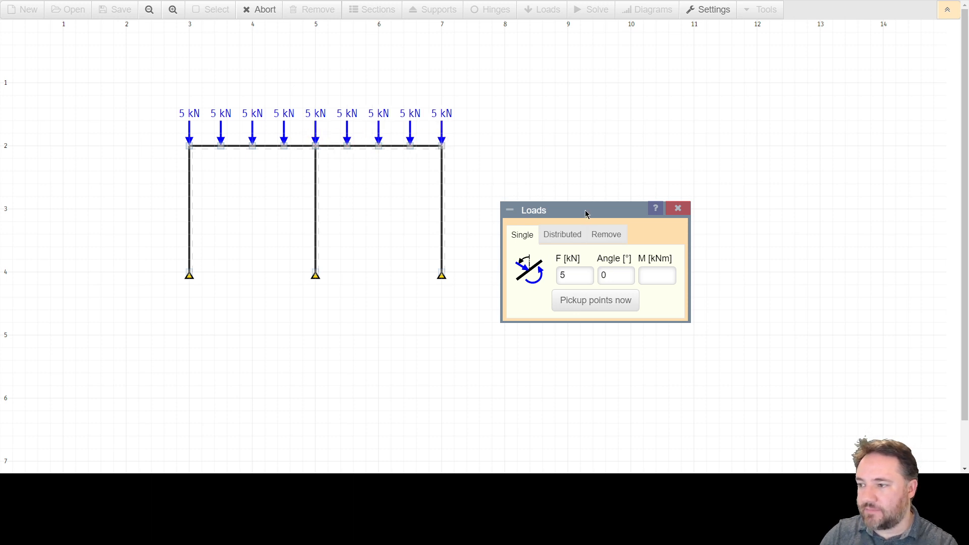
pyautogui.press('Escape')
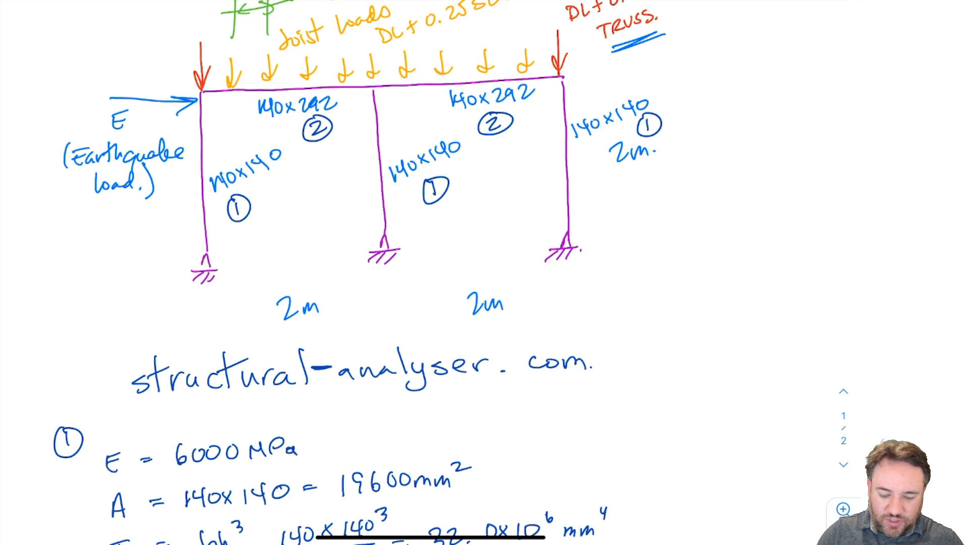
# Step: Apply a 20 kN single load to the beam's two end nodes and to the node just right of the left end
pyautogui.scroll(5, 431, 272)
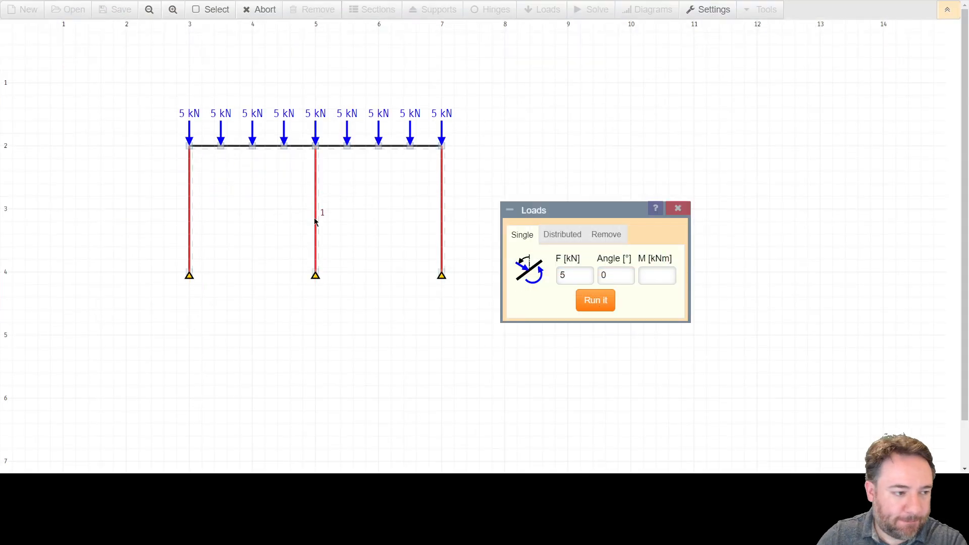
pyautogui.doubleClick(585, 276)
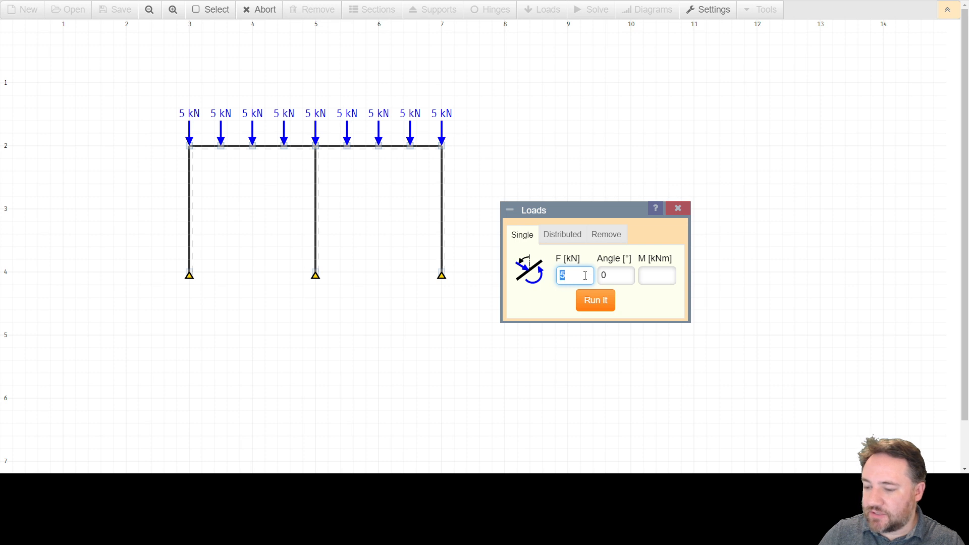
pyautogui.write('20')
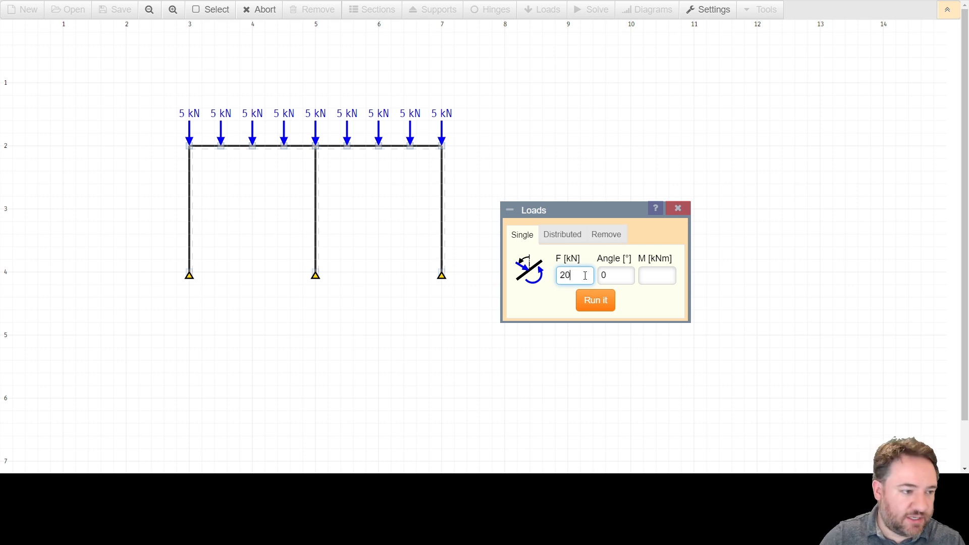
pyautogui.click(593, 300)
pyautogui.click(442, 146)
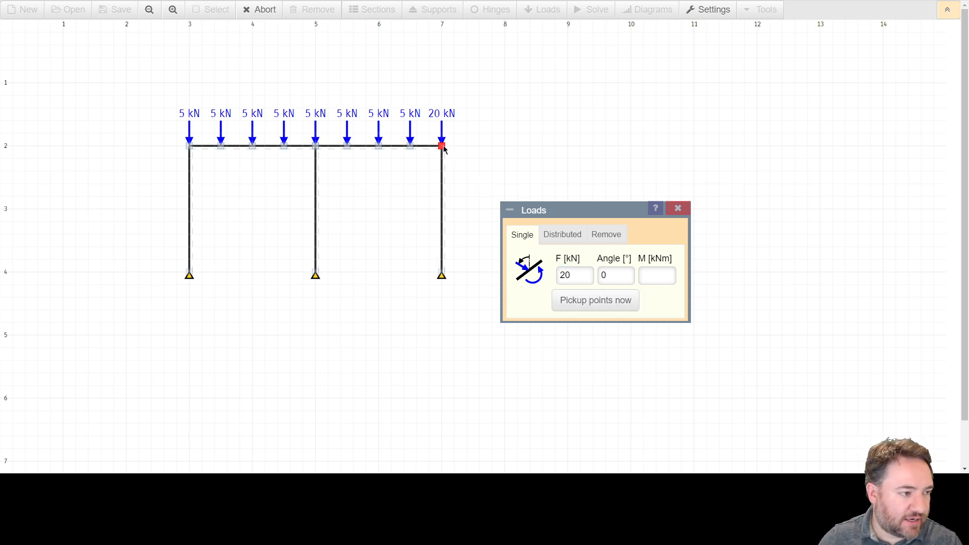
pyautogui.click(190, 146)
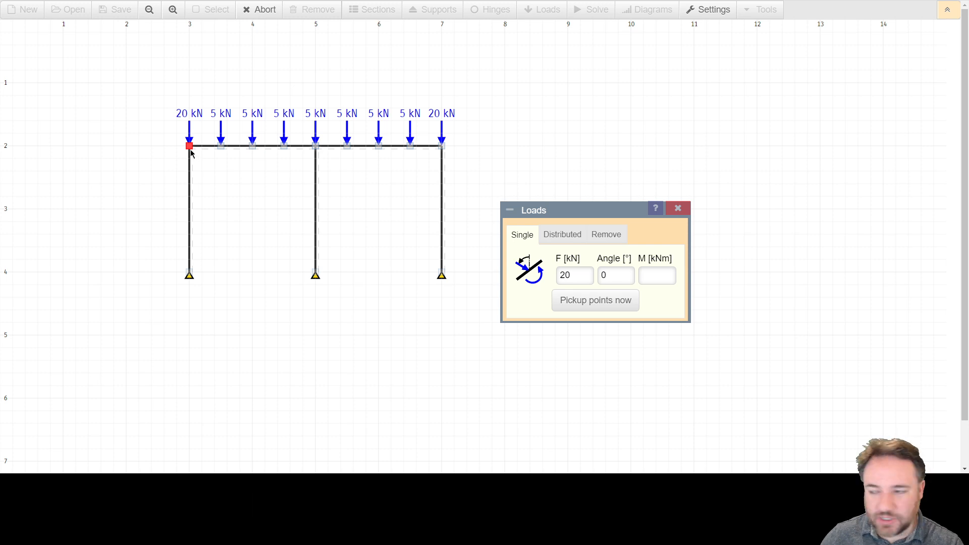
pyautogui.click(221, 154)
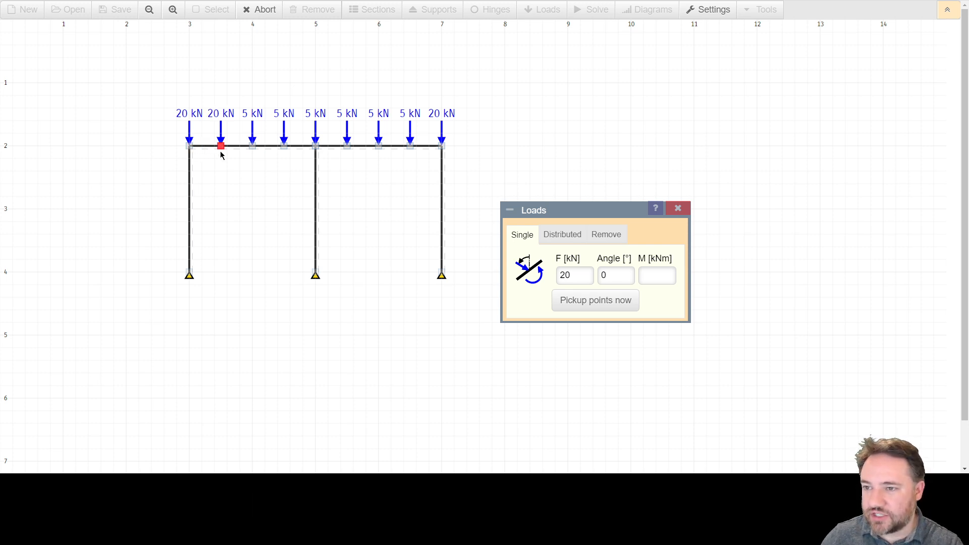
# Step: Apply a 50 kN single load to the beam node just right of the left end
pyautogui.doubleClick(564, 274)
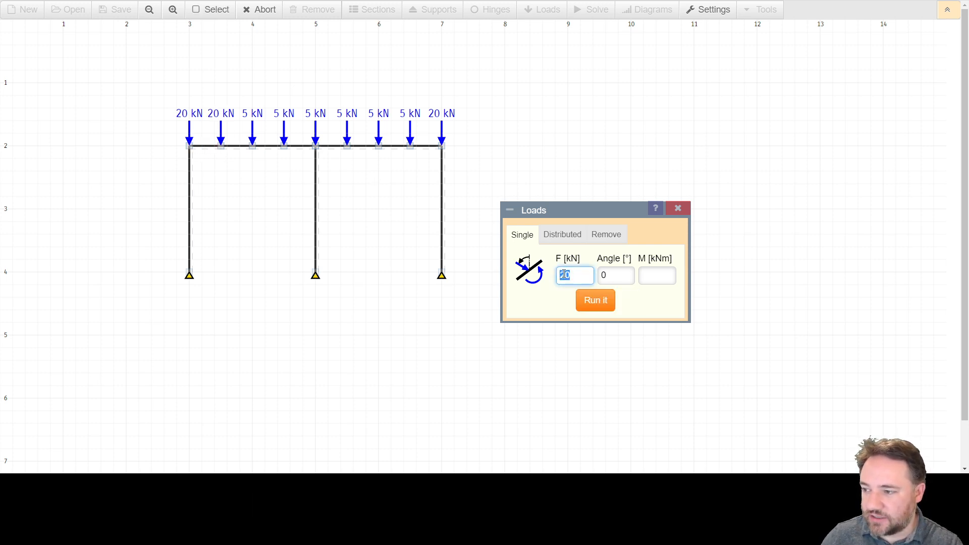
pyautogui.write('5')
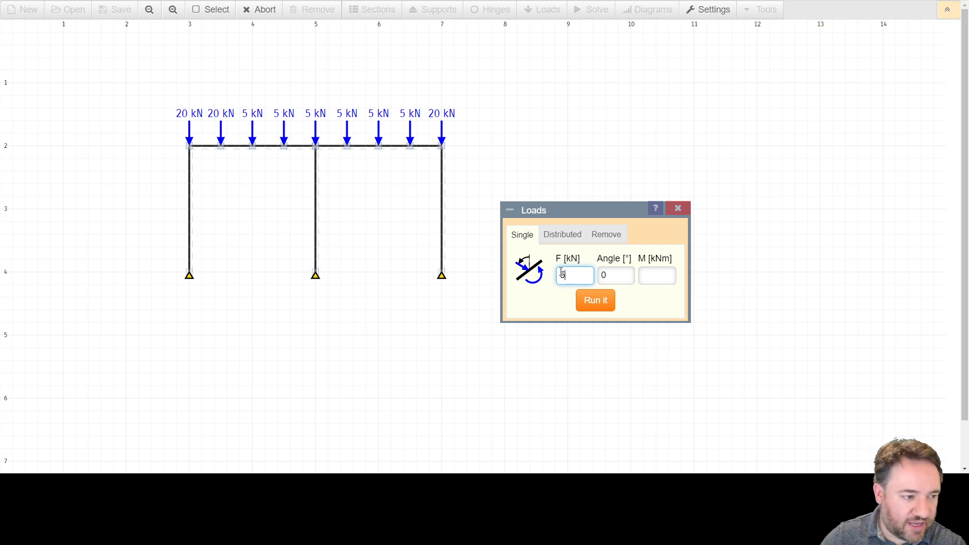
pyautogui.click(586, 299)
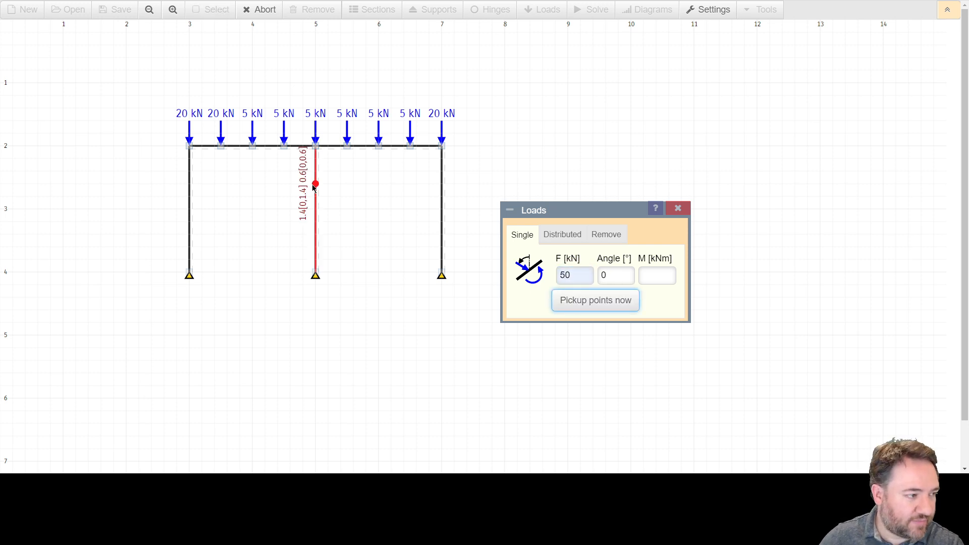
pyautogui.click(219, 148)
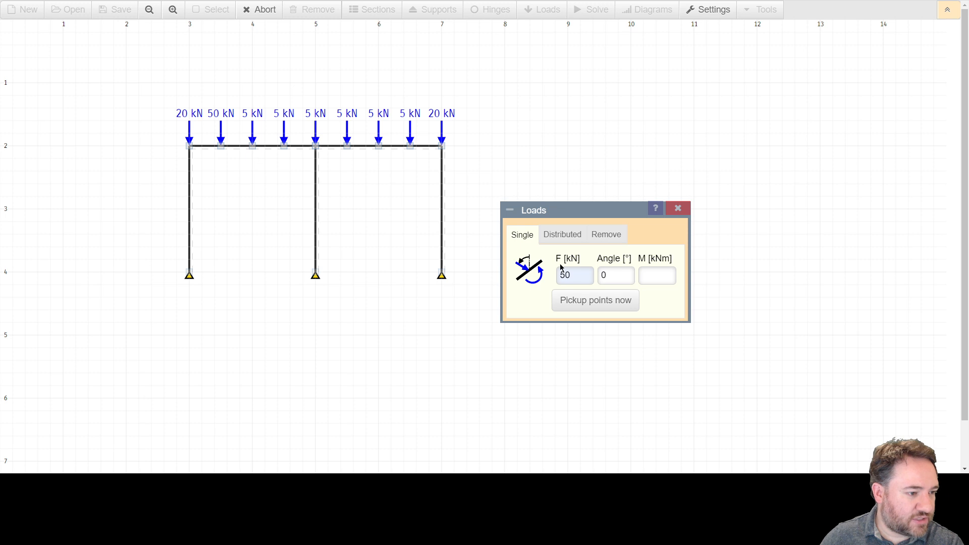
# Step: Set the single load to 5 kN, place it on the node just right of the beam's left end and end point picking
pyautogui.click(578, 275)
pyautogui.doubleClick(577, 275)
pyautogui.write('5')
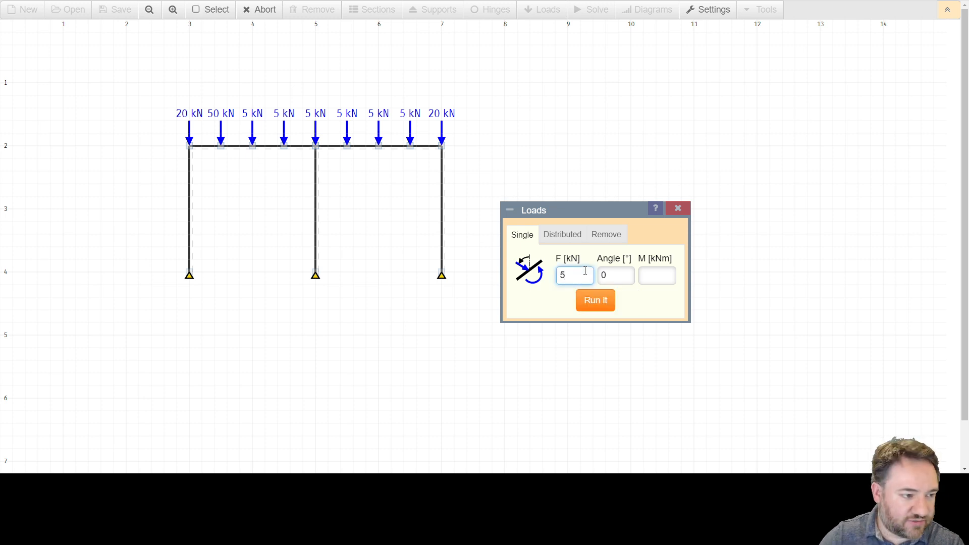
pyautogui.write('0')
pyautogui.doubleClick(569, 279)
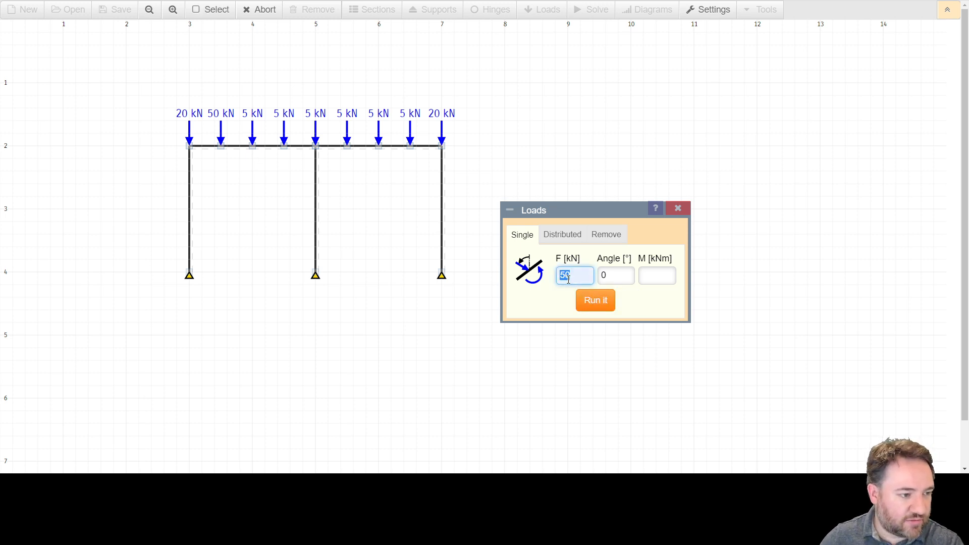
pyautogui.write('5')
pyautogui.press('Return')
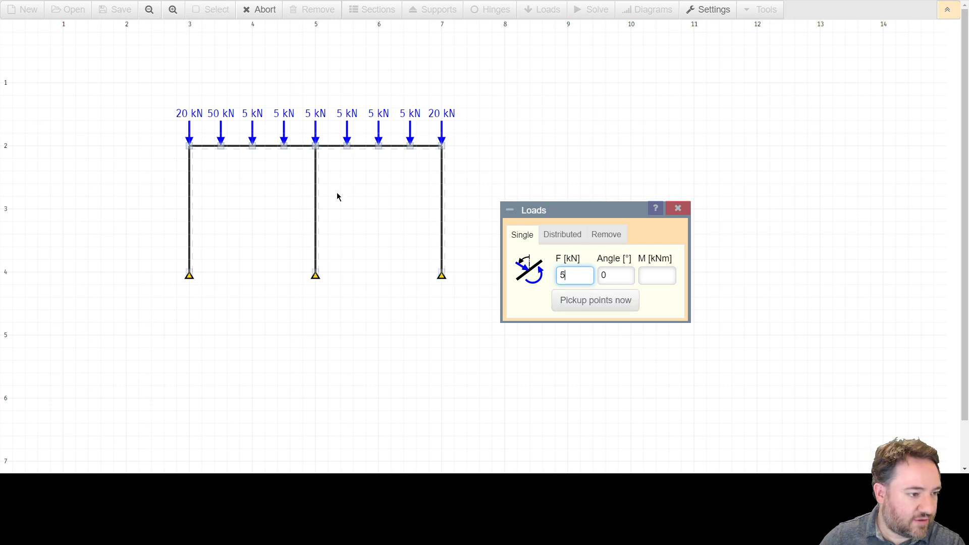
pyautogui.click(225, 146)
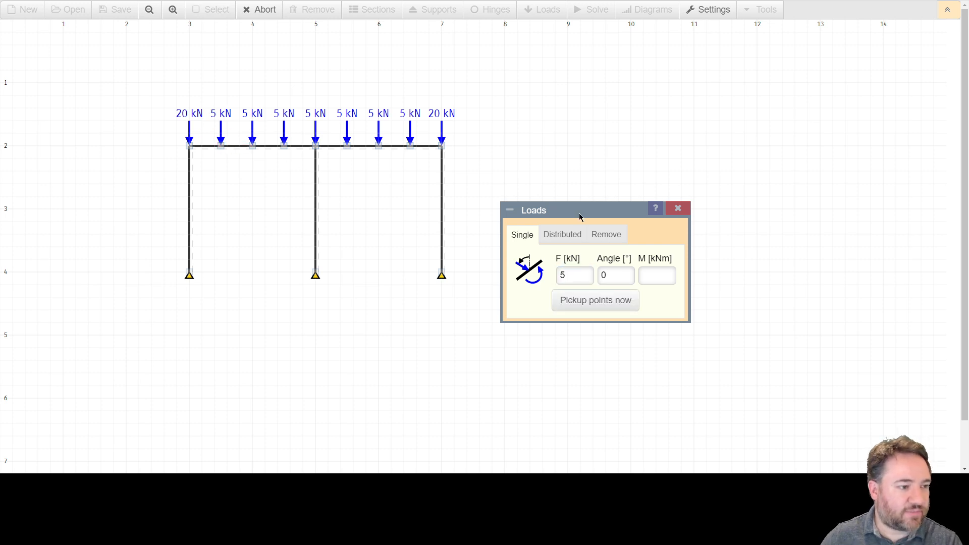
pyautogui.press('Escape')
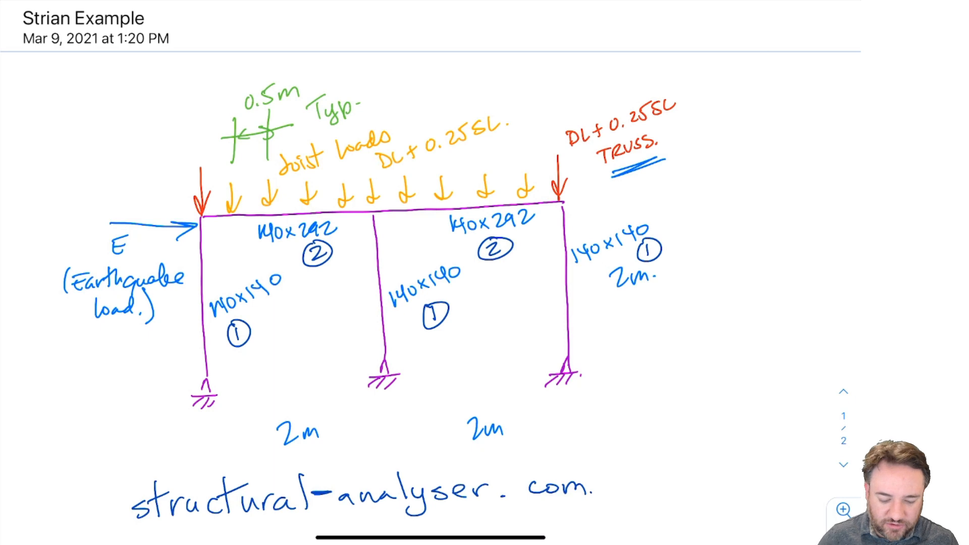
# Step: Define a 50 kN single load at an angle of 90° and place it on the beam node above the middle column
pyautogui.moveTo(84, 219)
pyautogui.mouseDown()
pyautogui.moveTo(194, 316)
pyautogui.moveTo(52, 286)
pyautogui.mouseUp()
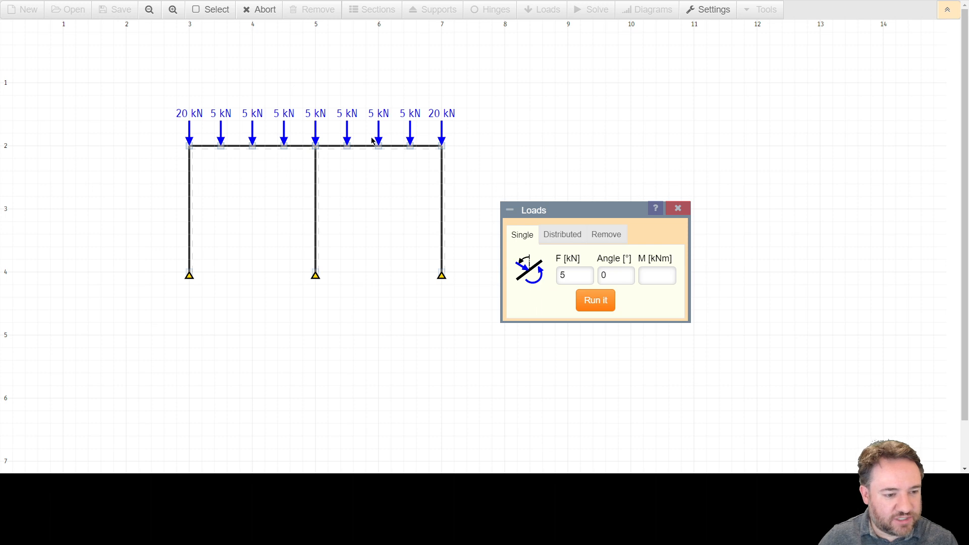
pyautogui.doubleClick(567, 272)
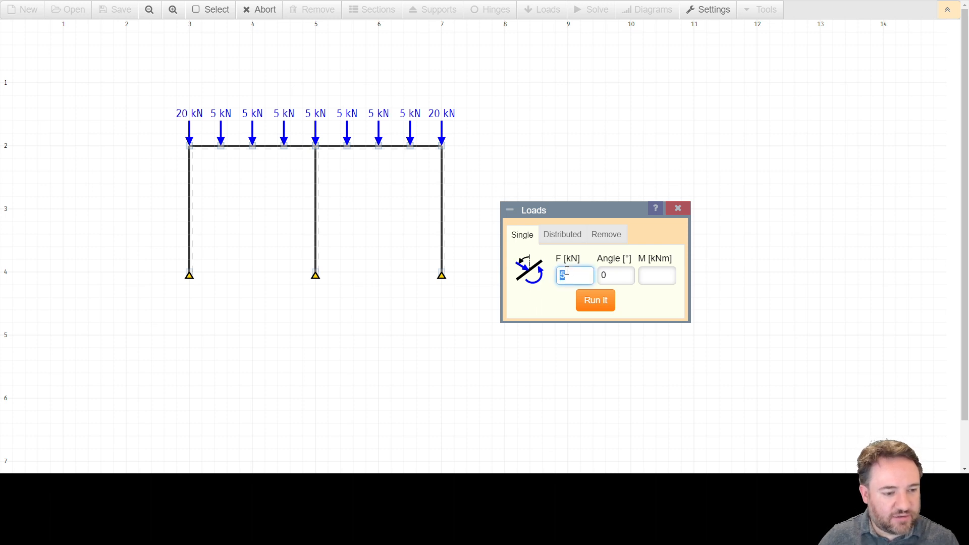
pyautogui.write('50')
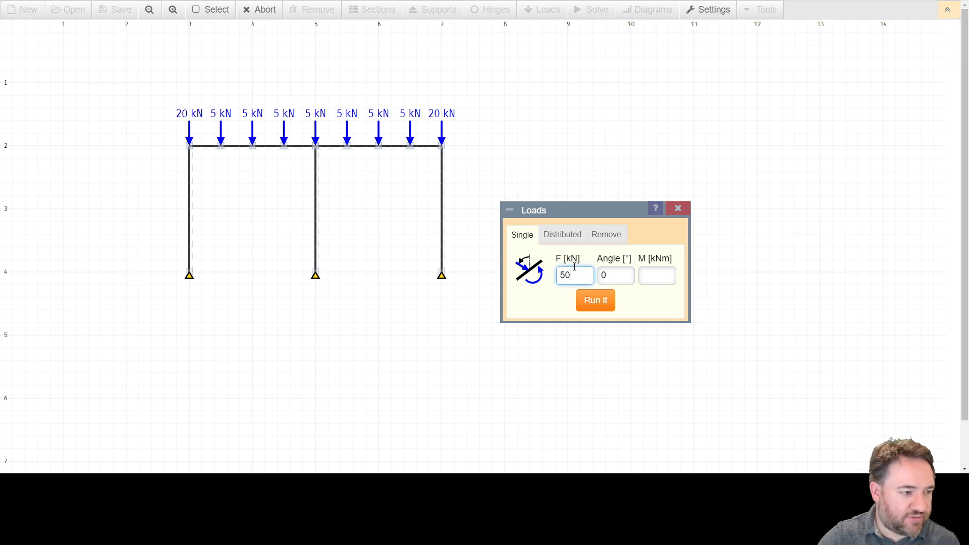
pyautogui.doubleClick(626, 272)
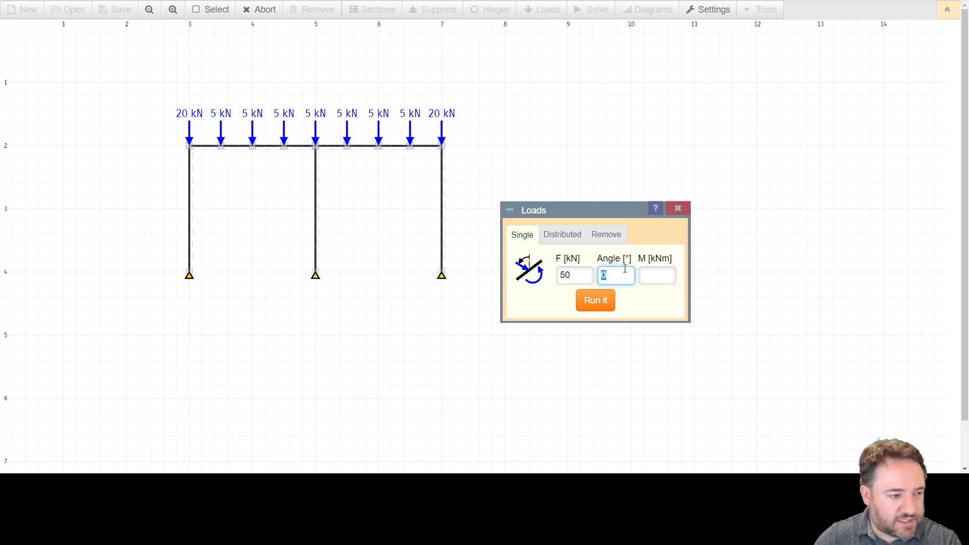
pyautogui.write('90')
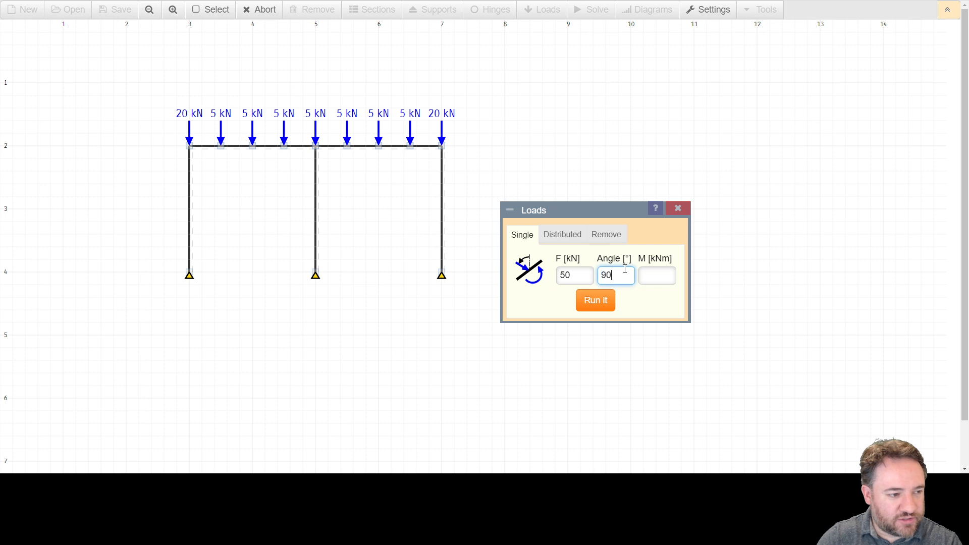
pyautogui.click(595, 300)
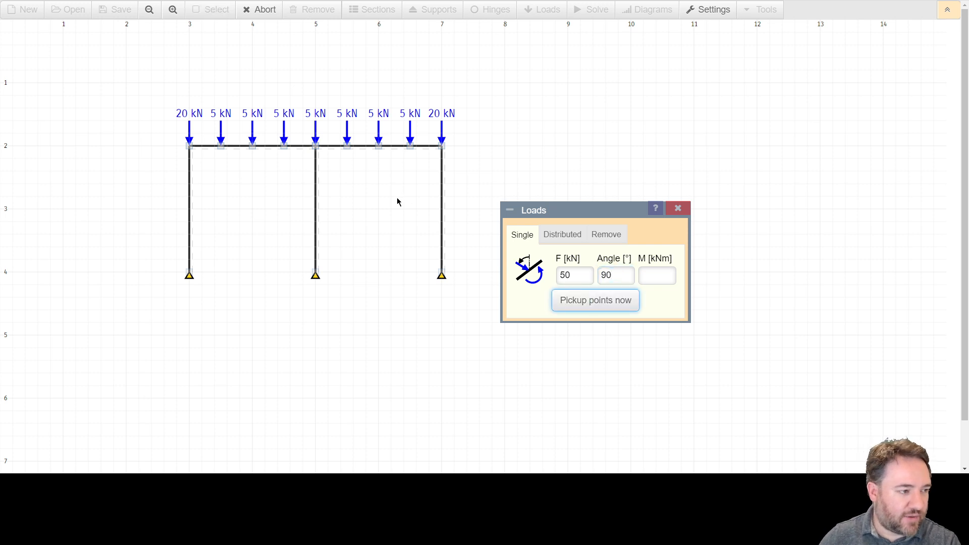
pyautogui.click(315, 146)
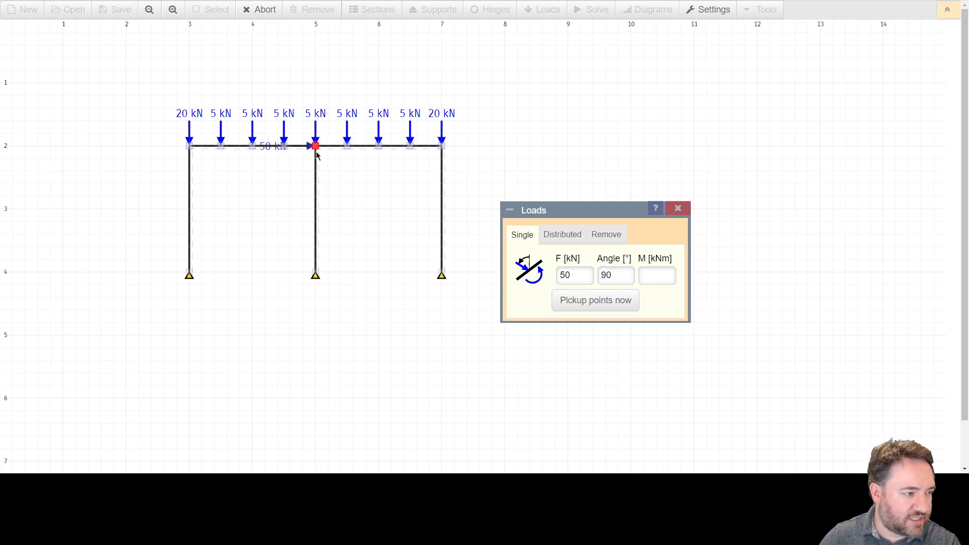
# Step: Place the 50 kN horizontal load on the beam's left end node and remove all loads from that node
pyautogui.click(187, 148)
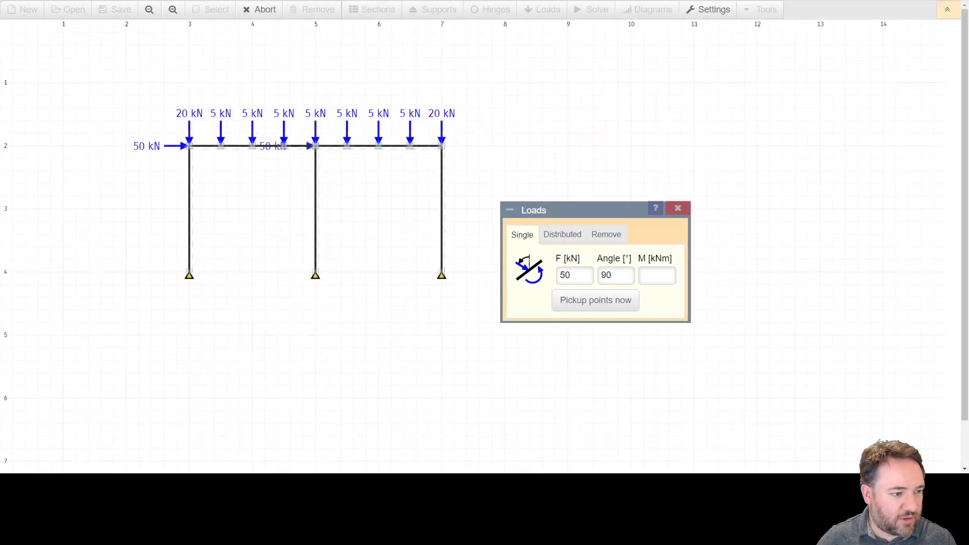
pyautogui.click(583, 305)
pyautogui.click(604, 243)
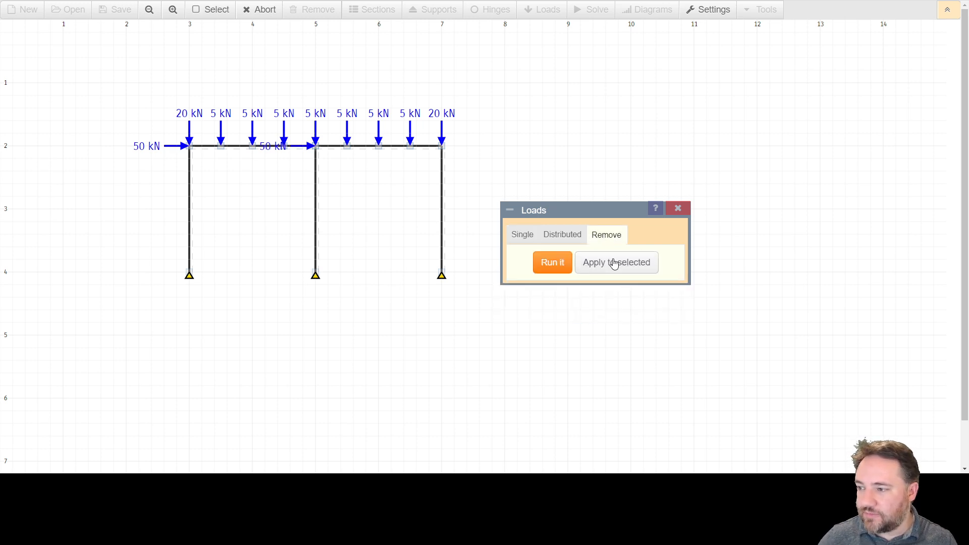
pyautogui.click(551, 271)
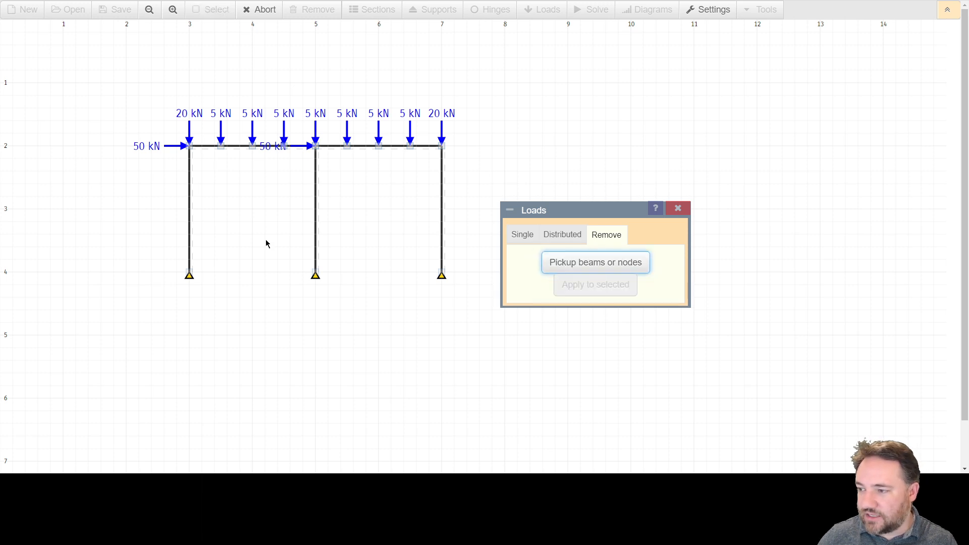
pyautogui.click(190, 147)
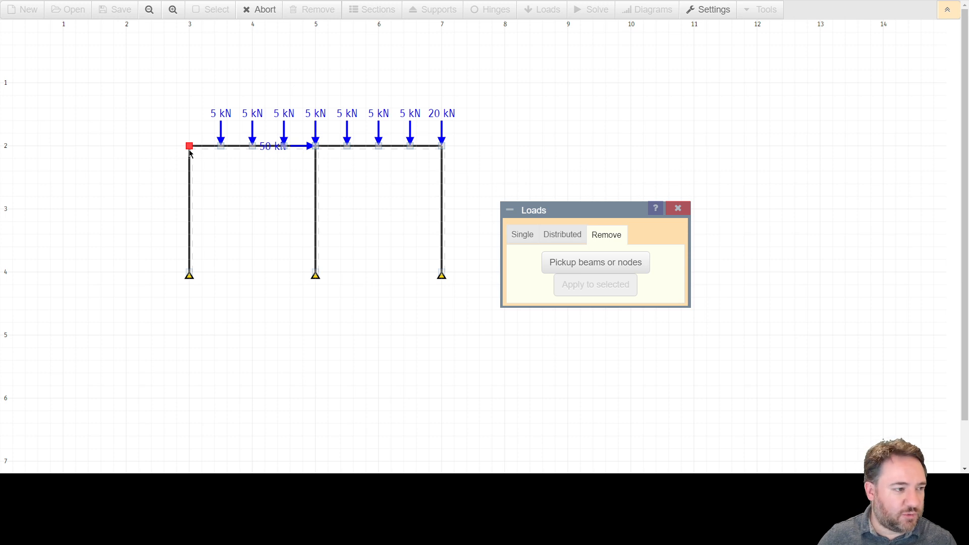
# Step: Define a 20 kN single load at an angle of 0° and place it on the beam's left end node
pyautogui.click(522, 234)
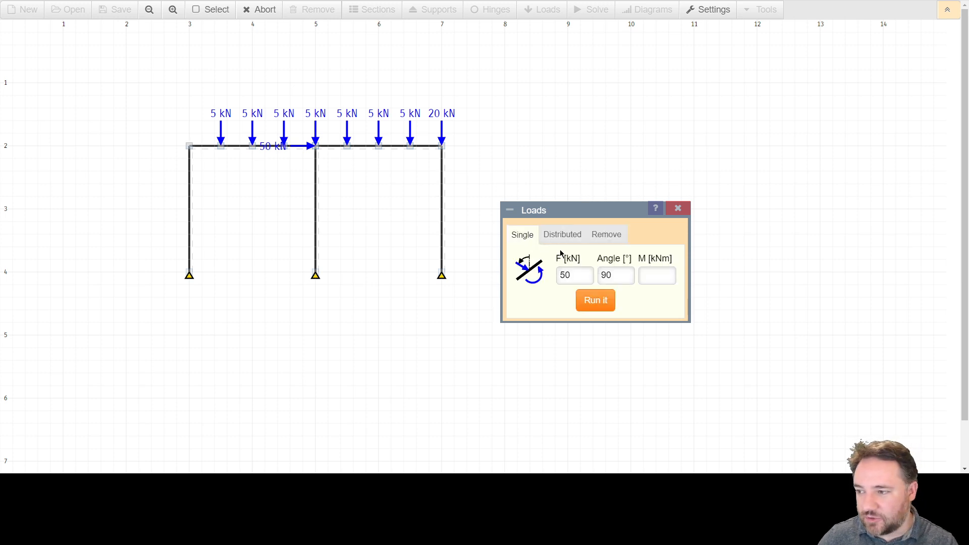
pyautogui.click(578, 274)
pyautogui.doubleClick(574, 272)
pyautogui.write('20')
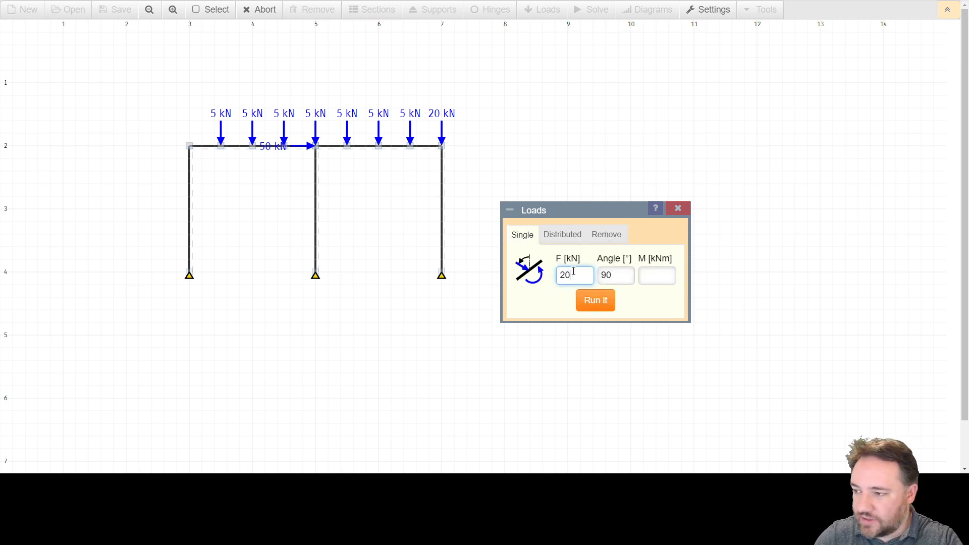
pyautogui.press('Tab')
pyautogui.write('0')
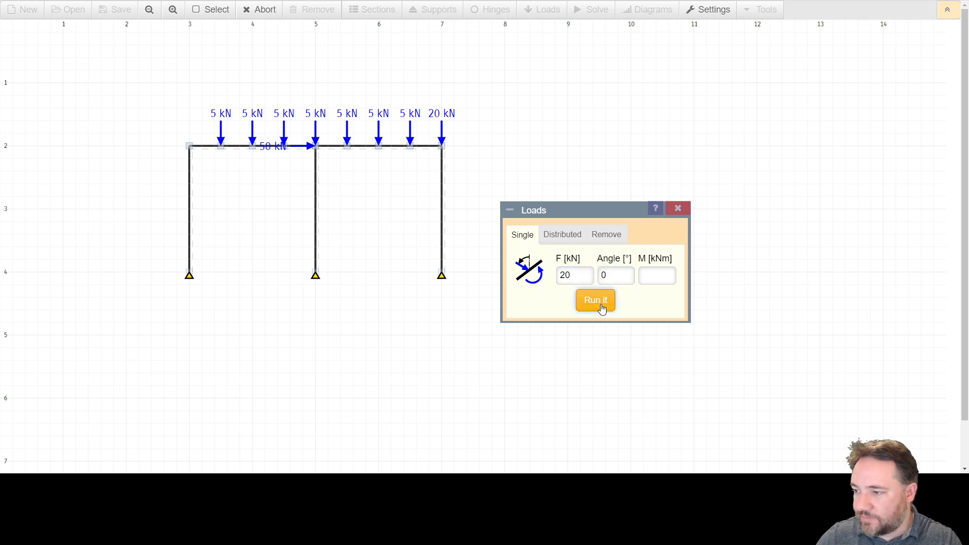
pyautogui.click(596, 302)
pyautogui.click(189, 146)
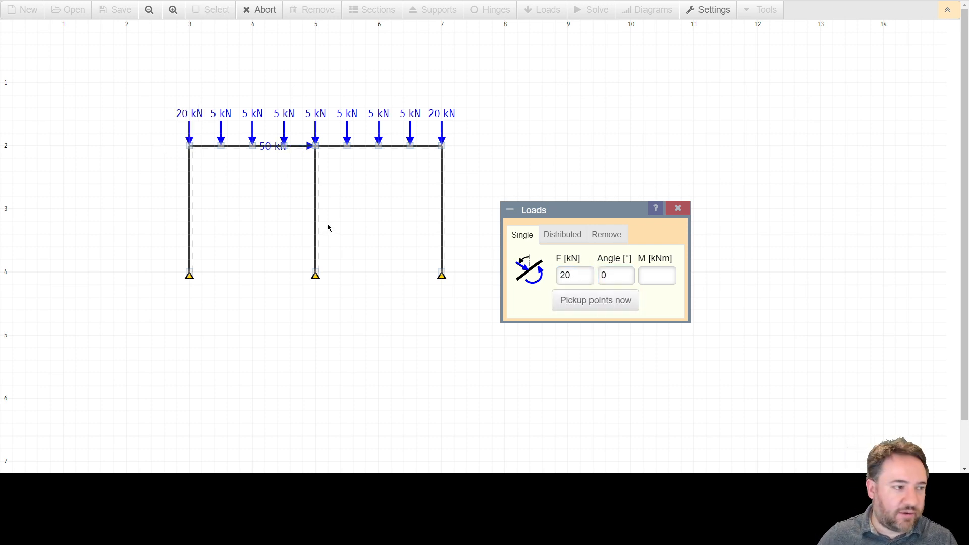
# Step: Close the load settings and solve the frame for its support reactions
pyautogui.click(679, 209)
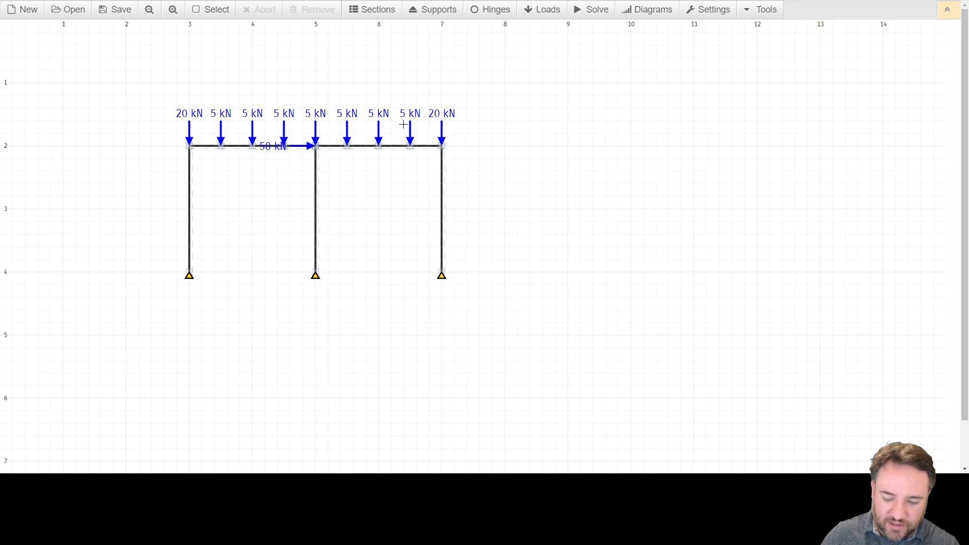
pyautogui.click(594, 14)
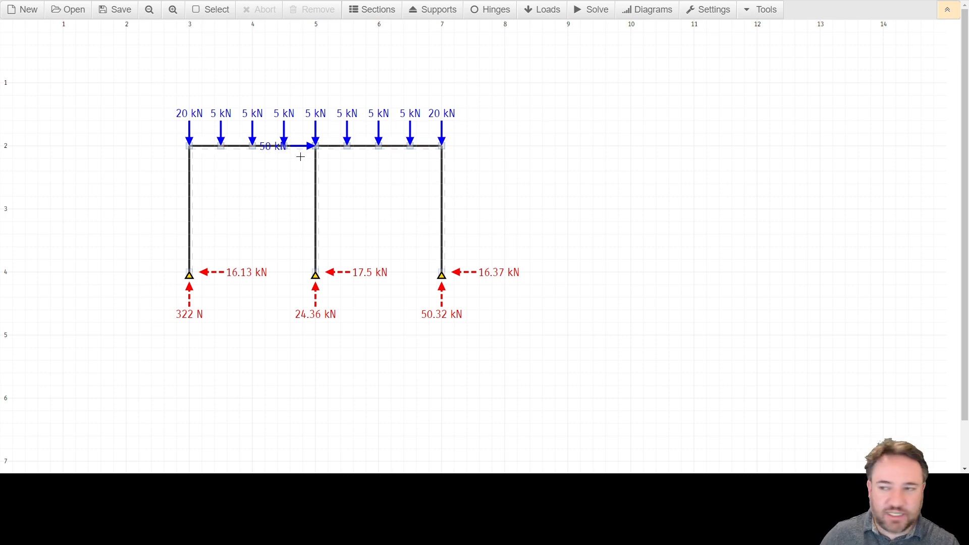
pyautogui.click(172, 10)
pyautogui.scroll(-3, 433, 212)
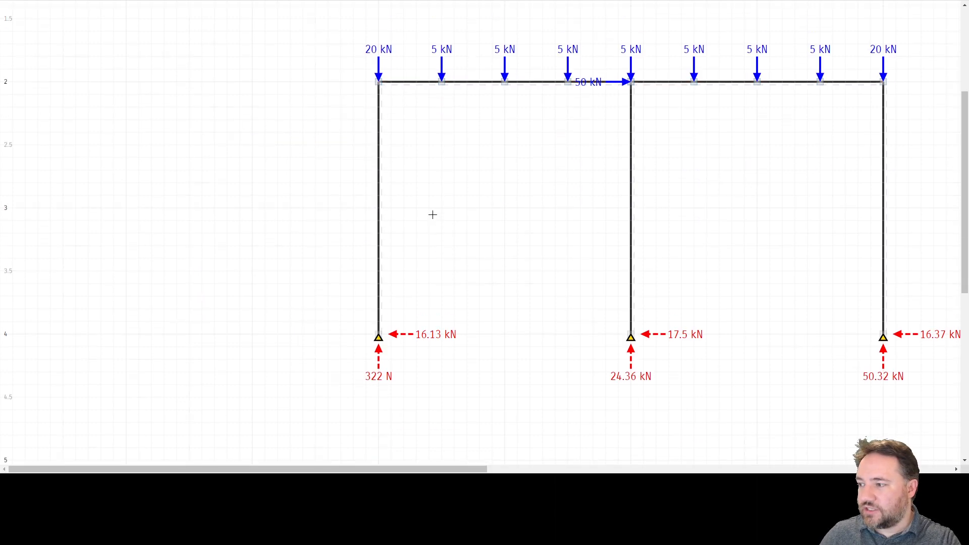
pyautogui.moveTo(460, 472); pyautogui.dragTo(582, 472)
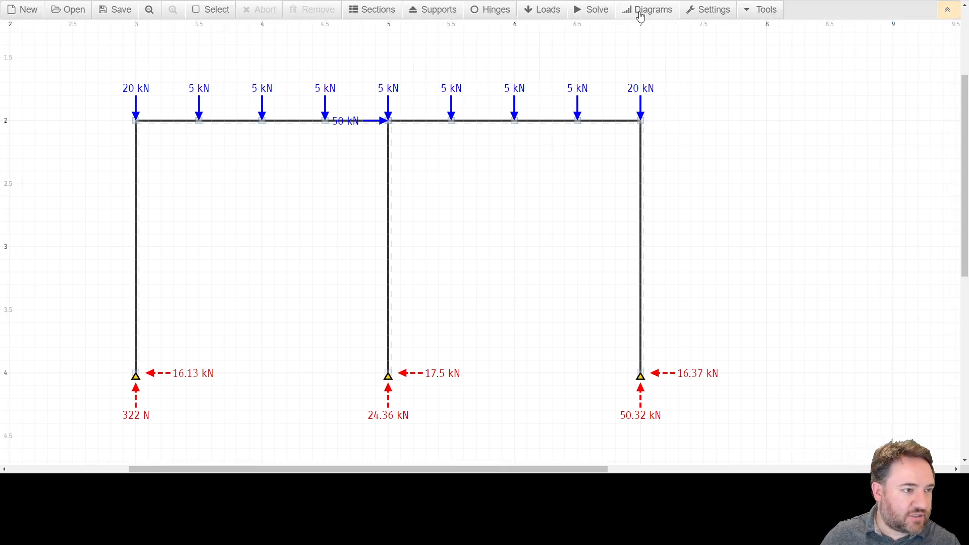
# Step: Open the diagram settings and turn on the bending moment diagram (M)
pyautogui.click(640, 16)
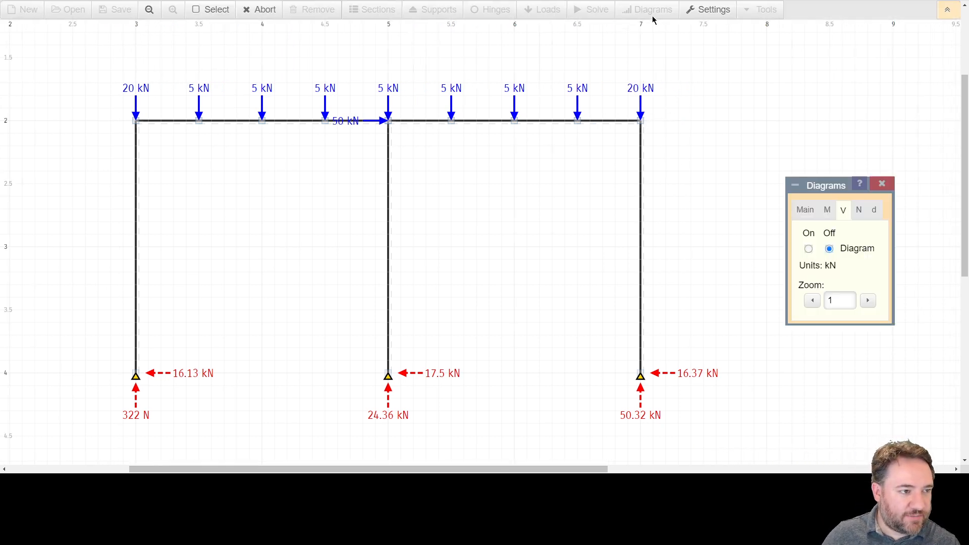
pyautogui.click(806, 217)
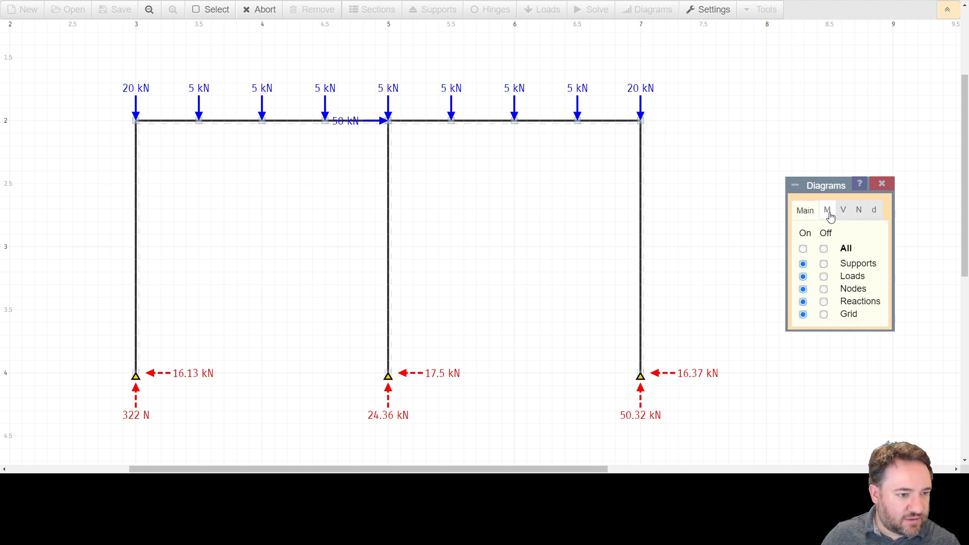
pyautogui.click(831, 217)
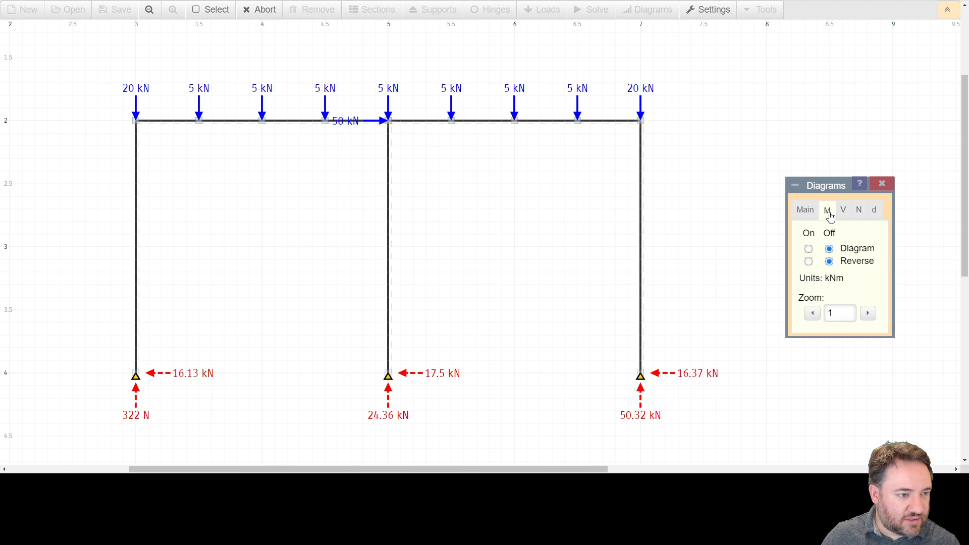
pyautogui.click(808, 248)
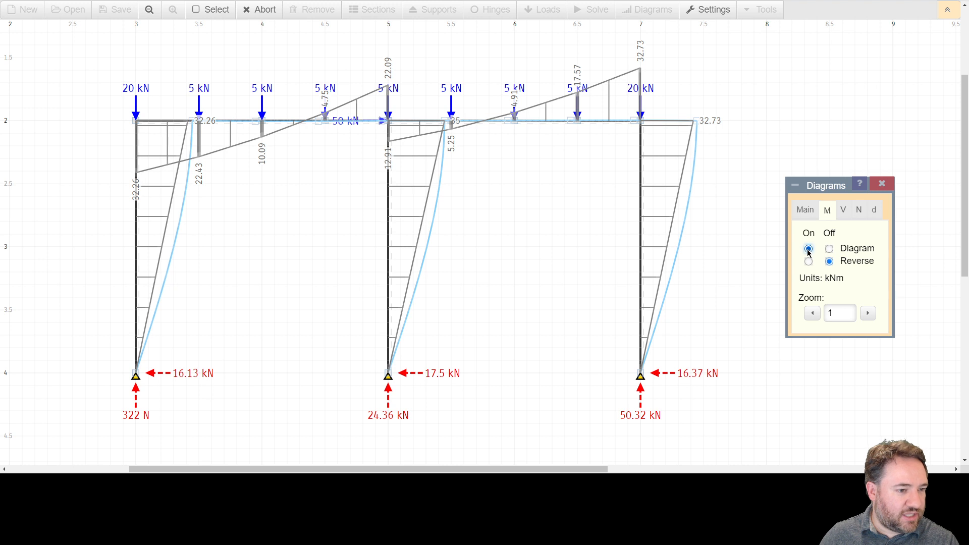
# Step: Turn off the deflection diagram (d), return to the moment diagram settings and select the left column
pyautogui.click(876, 214)
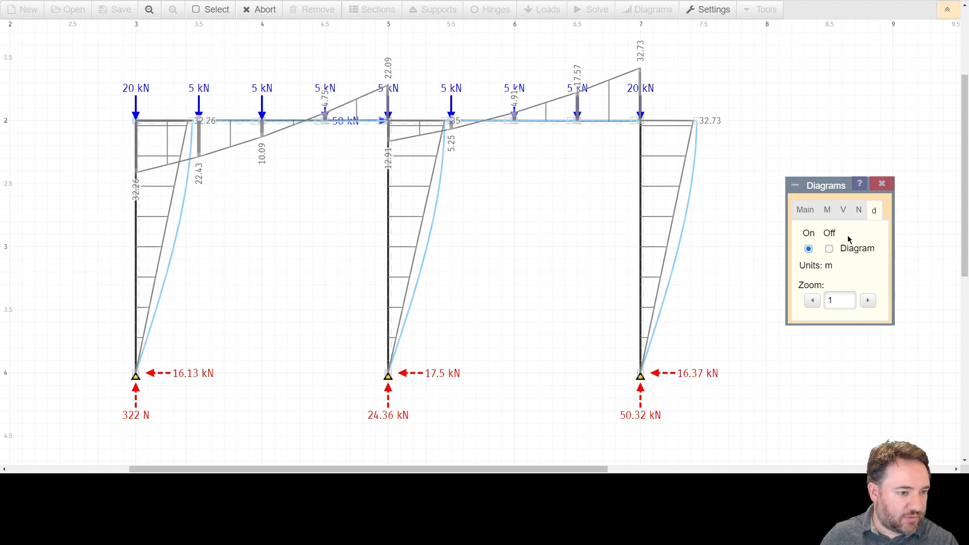
pyautogui.click(829, 249)
pyautogui.click(826, 214)
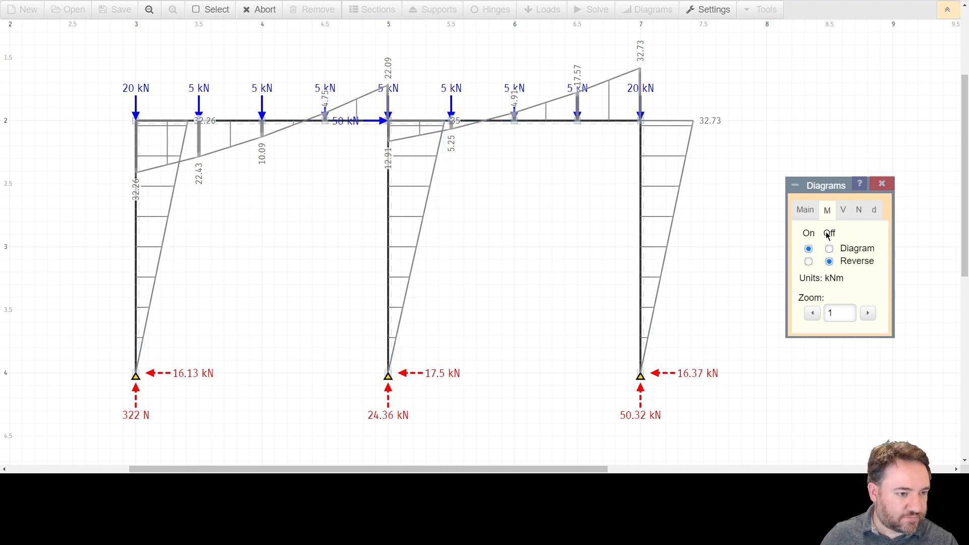
pyautogui.click(135, 170)
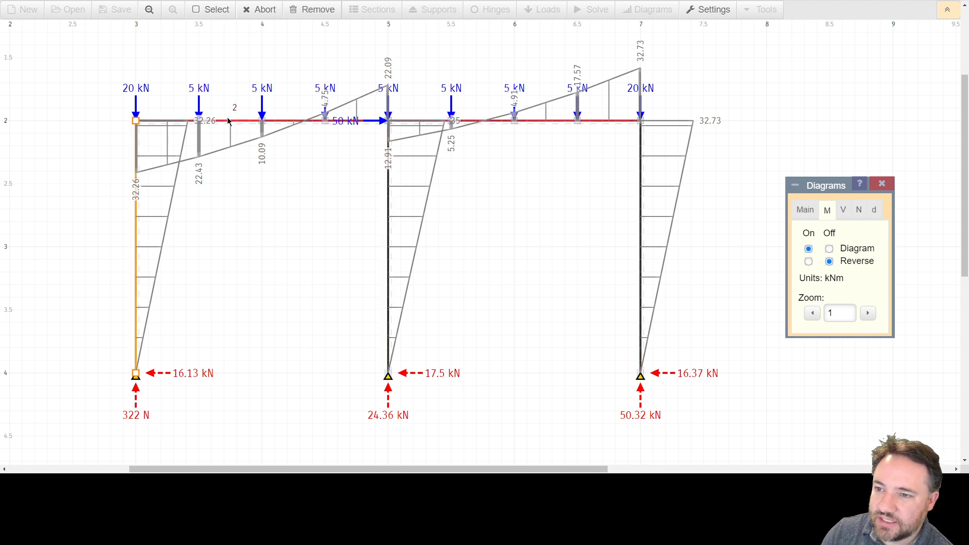
# Step: Overlay the deflection diagram (d) on the bending moment diagram to compare them, and hide the deflection again
pyautogui.moveTo(230, 147)
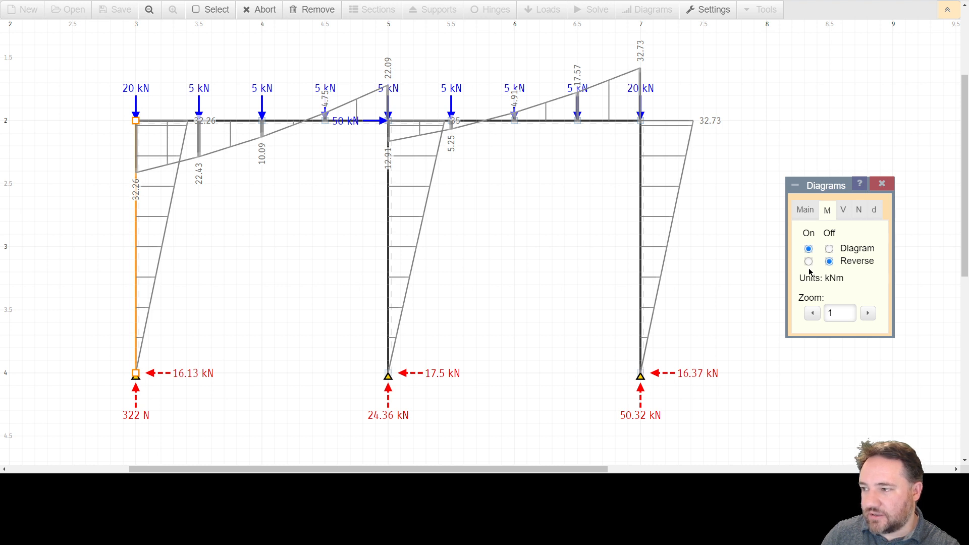
pyautogui.click(875, 210)
pyautogui.click(809, 250)
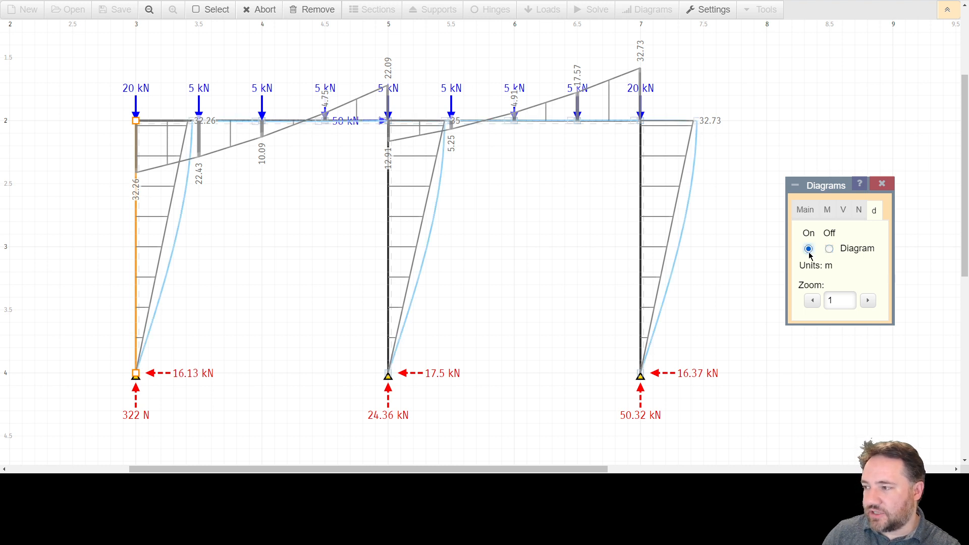
pyautogui.click(831, 249)
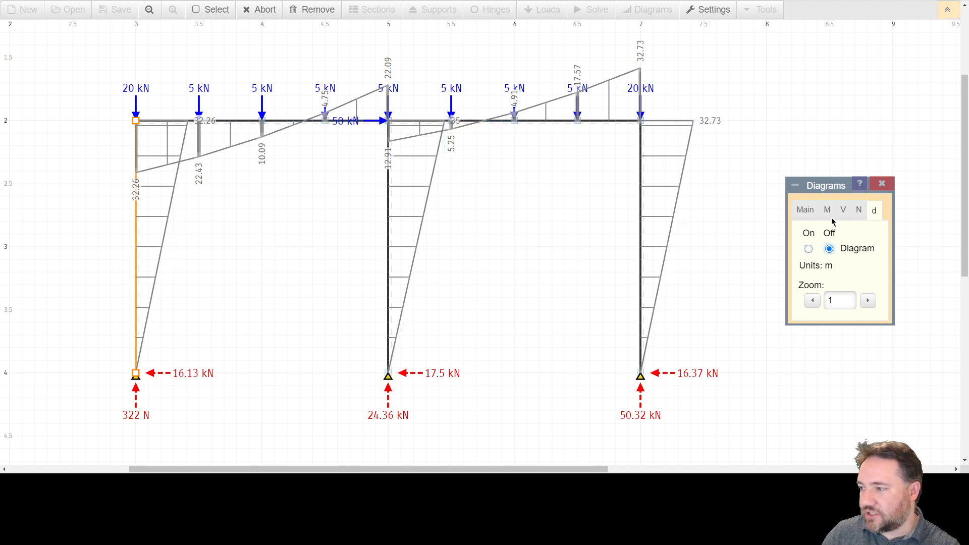
# Step: Reverse the bending moment diagram to plot it on the opposite side of the members, and switch the reversal back off
pyautogui.click(827, 211)
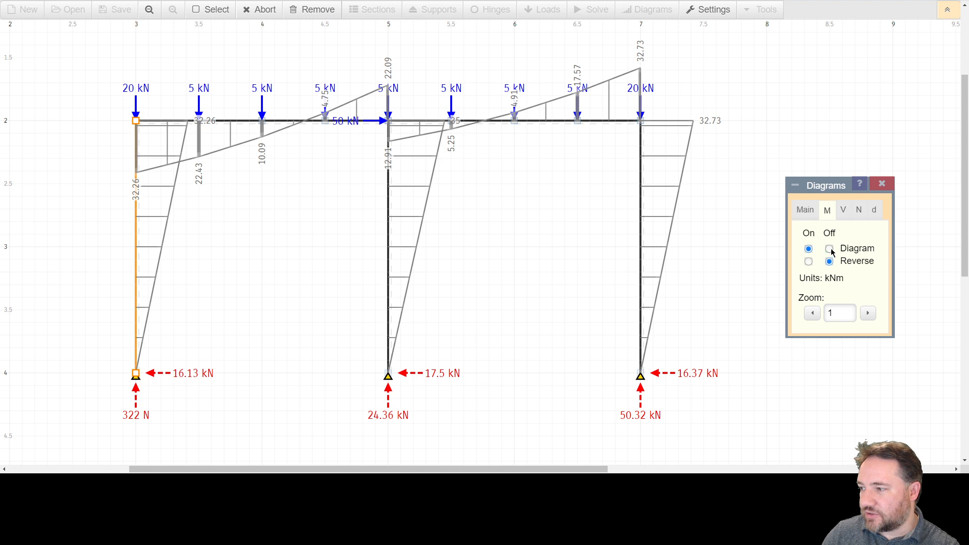
pyautogui.click(808, 262)
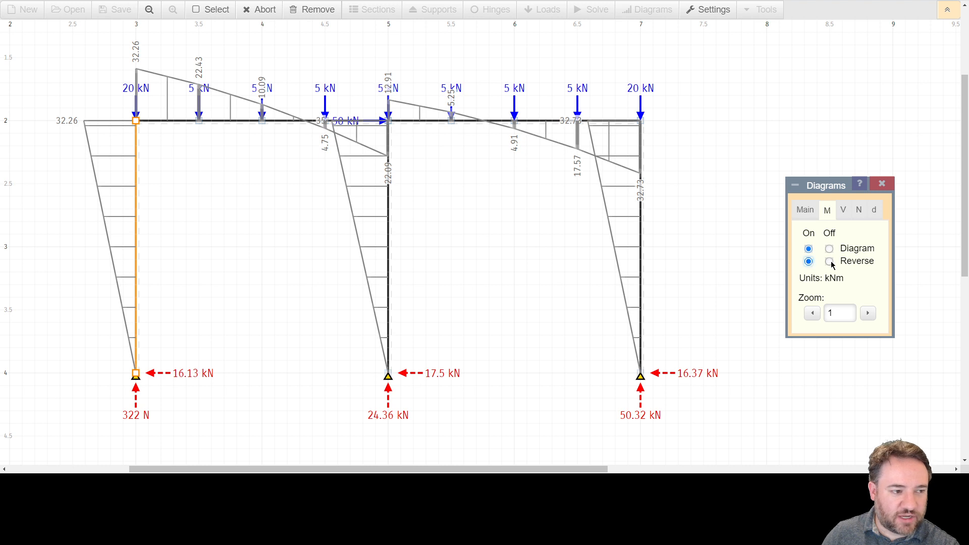
pyautogui.click(830, 262)
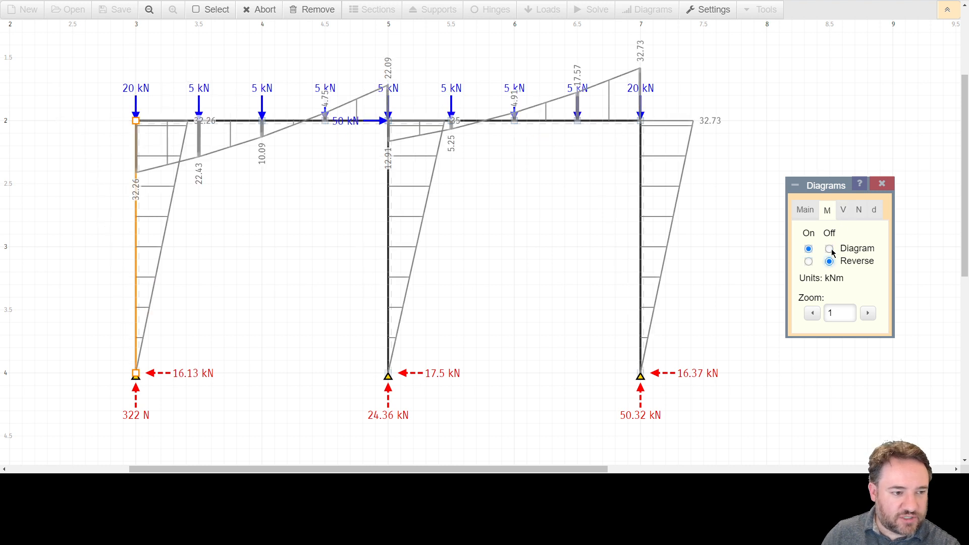
# Step: Hide the bending moment diagram, display the shear force diagram (V) for review, and hide it again
pyautogui.click(829, 248)
pyautogui.click(842, 211)
pyautogui.click(808, 249)
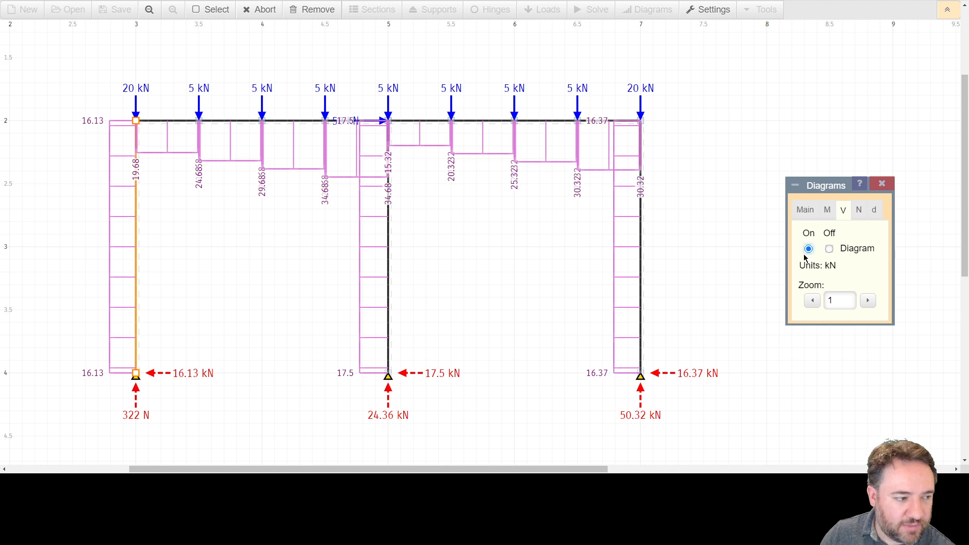
pyautogui.click(829, 249)
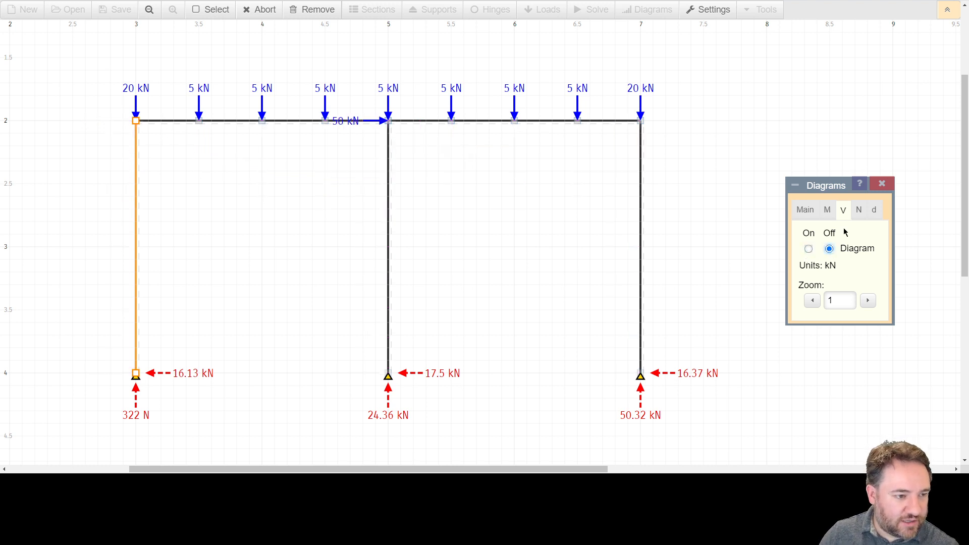
# Step: Display the axial force diagram (N) to review the member forces, and hide it again
pyautogui.click(857, 217)
pyautogui.click(808, 249)
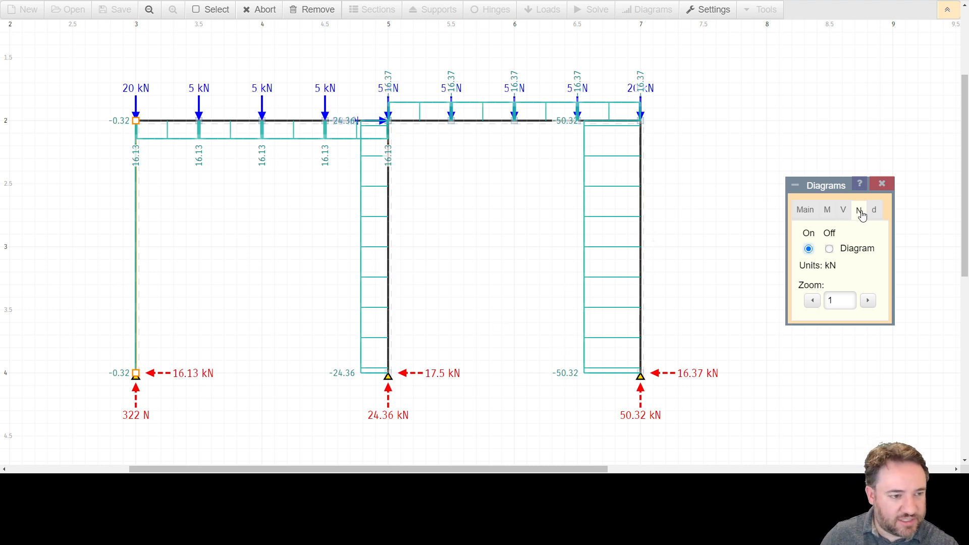
pyautogui.click(829, 248)
# Step: Turn on the deflection diagram (d) and examine the frame's sway at the top of the right column
pyautogui.click(874, 211)
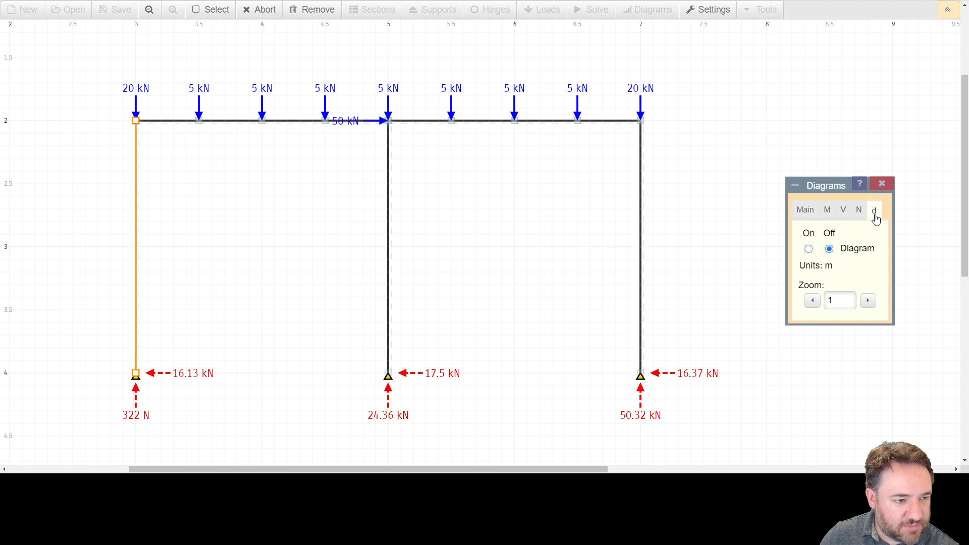
pyautogui.click(809, 248)
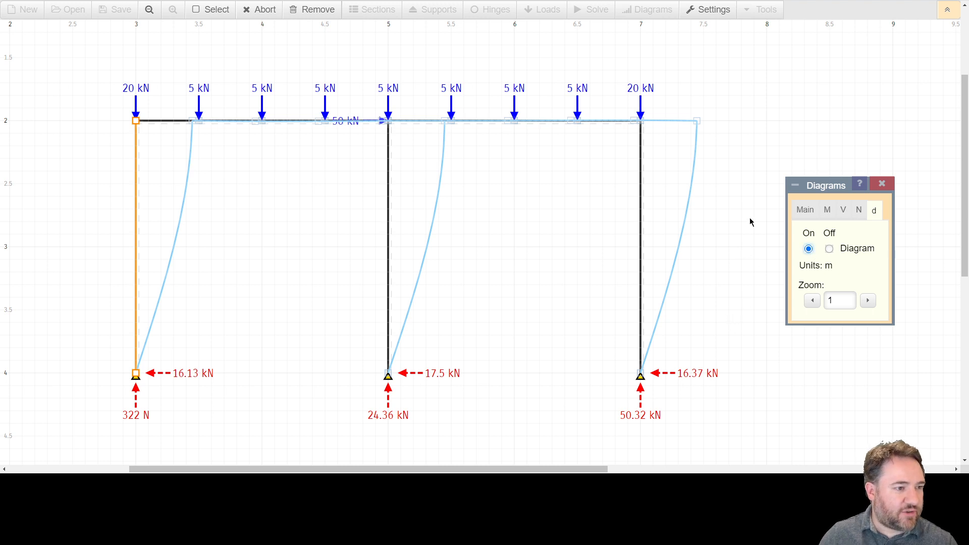
pyautogui.moveTo(697, 121)
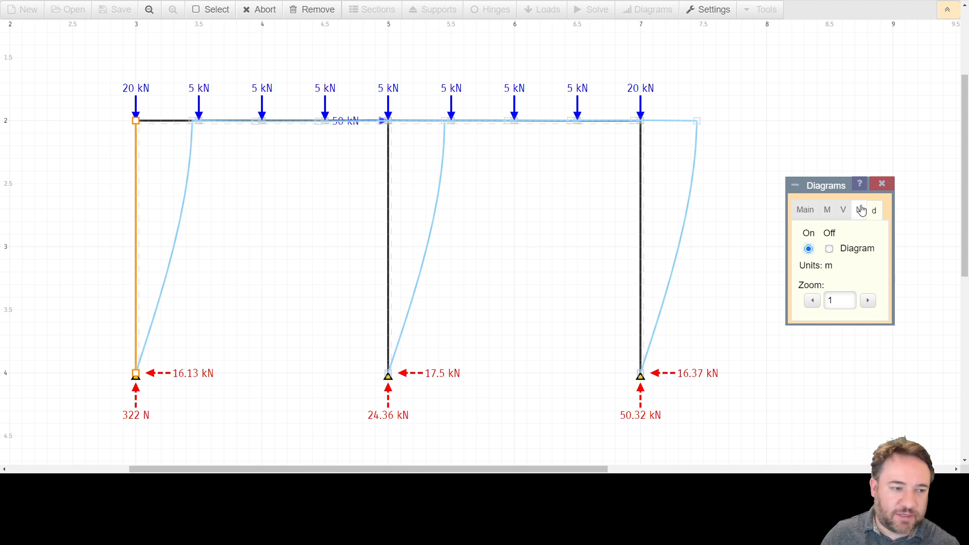
pyautogui.click(840, 212)
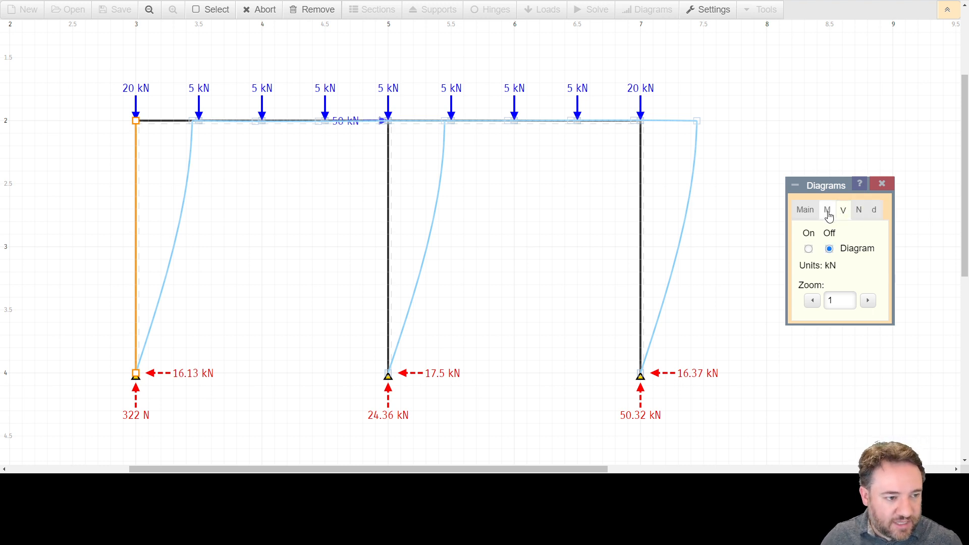
pyautogui.click(828, 211)
pyautogui.click(806, 209)
pyautogui.click(830, 211)
pyautogui.click(842, 212)
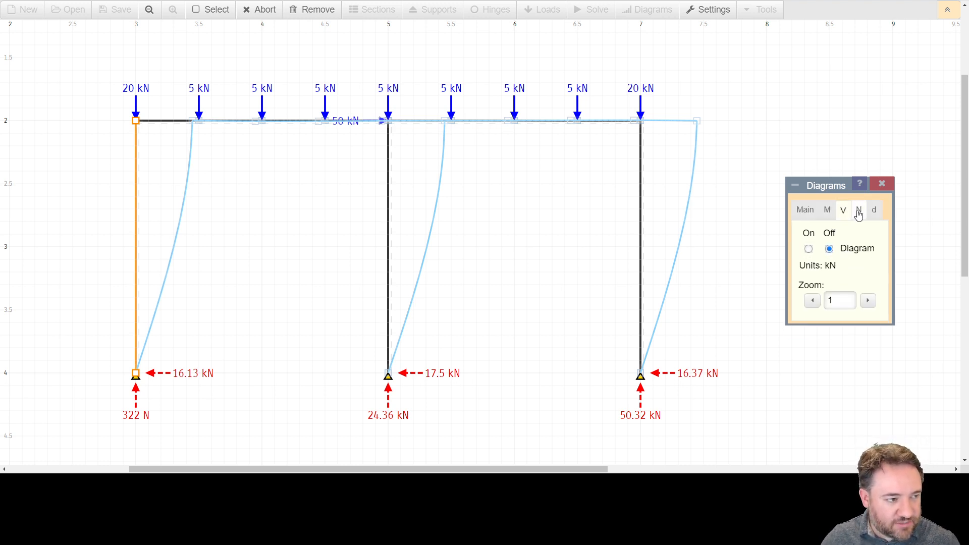
pyautogui.click(873, 212)
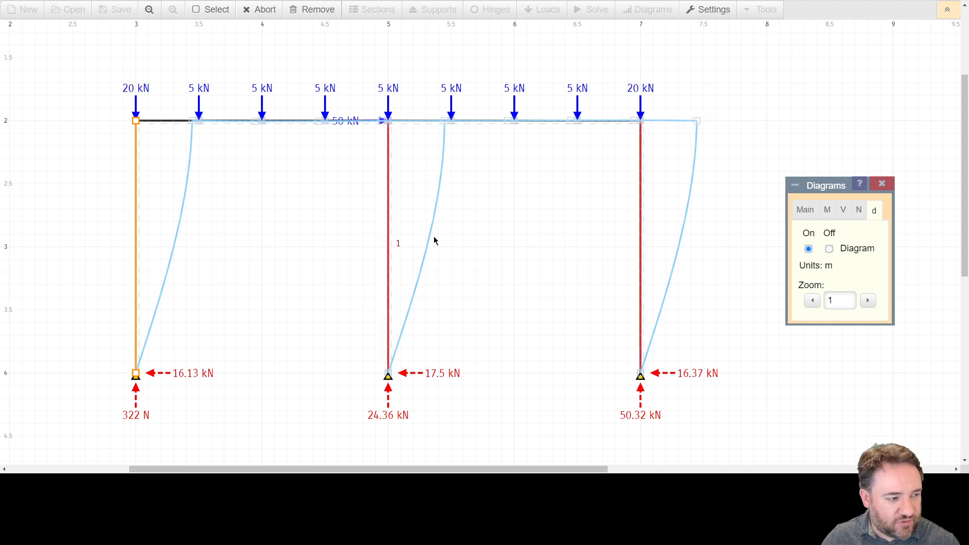
# Step: Update section 1 to an area of 408.8 cm² and a moment of inertia of 29000 cm⁴, and save the entry
pyautogui.click(883, 184)
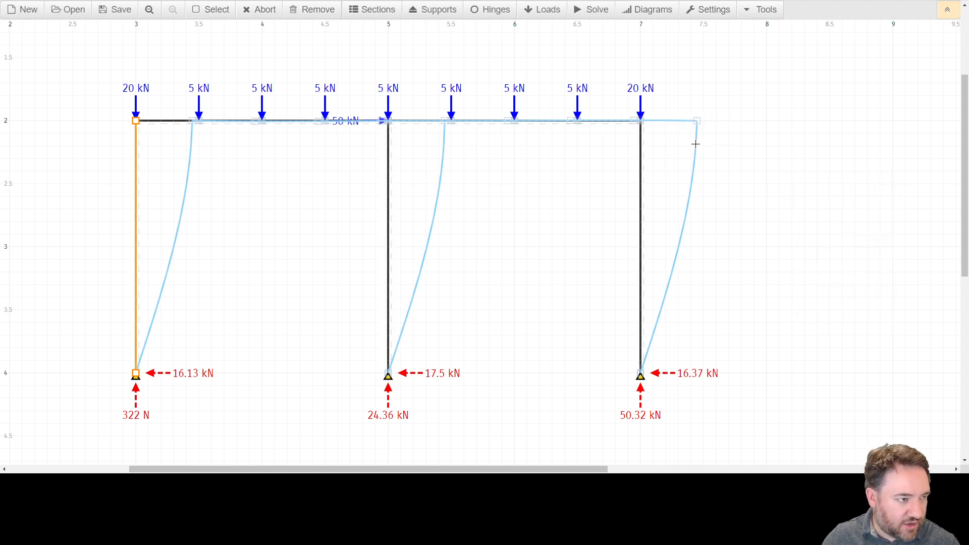
pyautogui.click(377, 13)
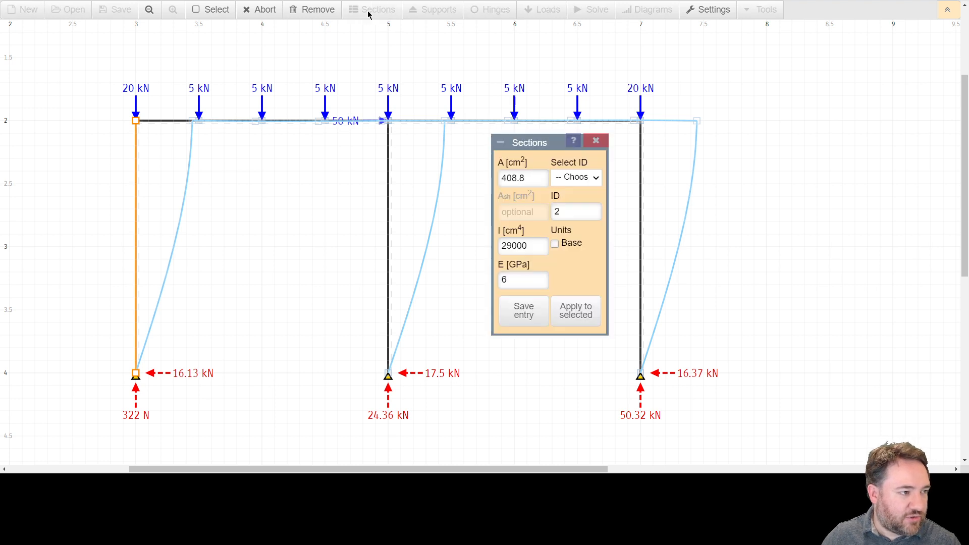
pyautogui.click(594, 180)
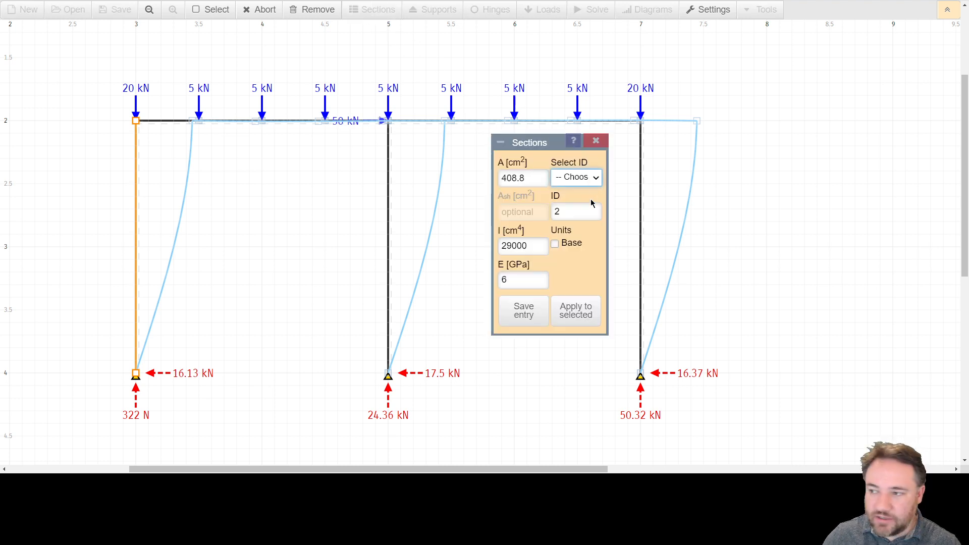
pyautogui.click(590, 203)
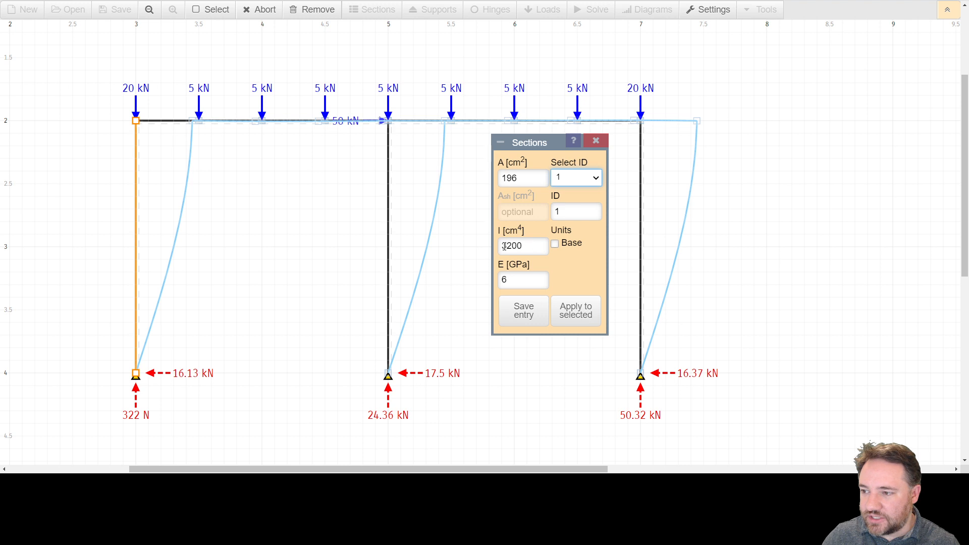
pyautogui.moveTo(503, 246); pyautogui.dragTo(510, 246)
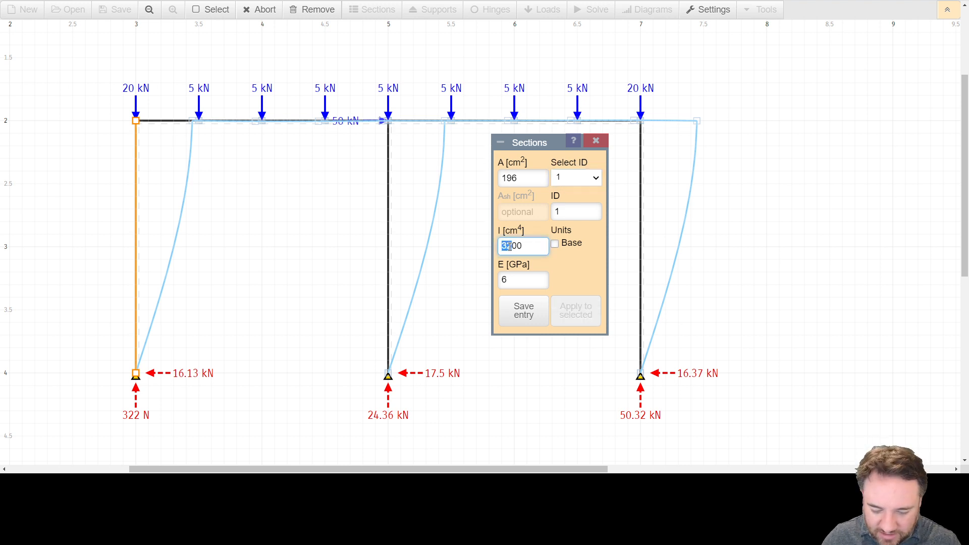
pyautogui.moveTo(509, 247); pyautogui.dragTo(508, 247)
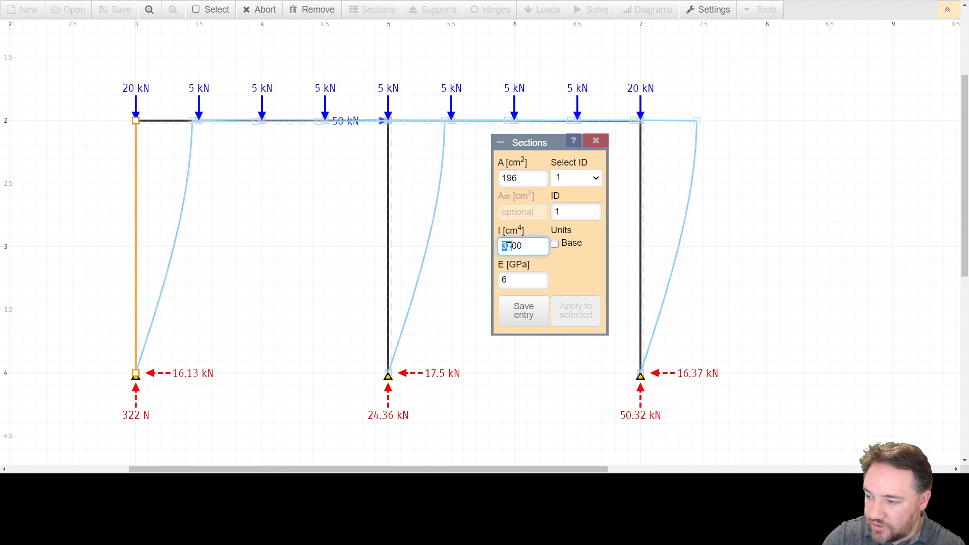
pyautogui.write('20')
pyautogui.doubleClick(531, 176)
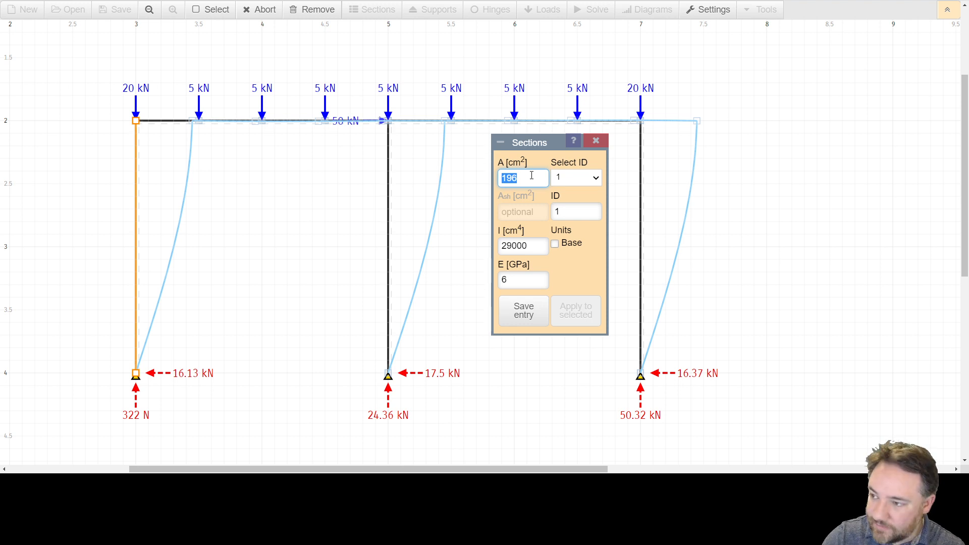
pyautogui.write('408')
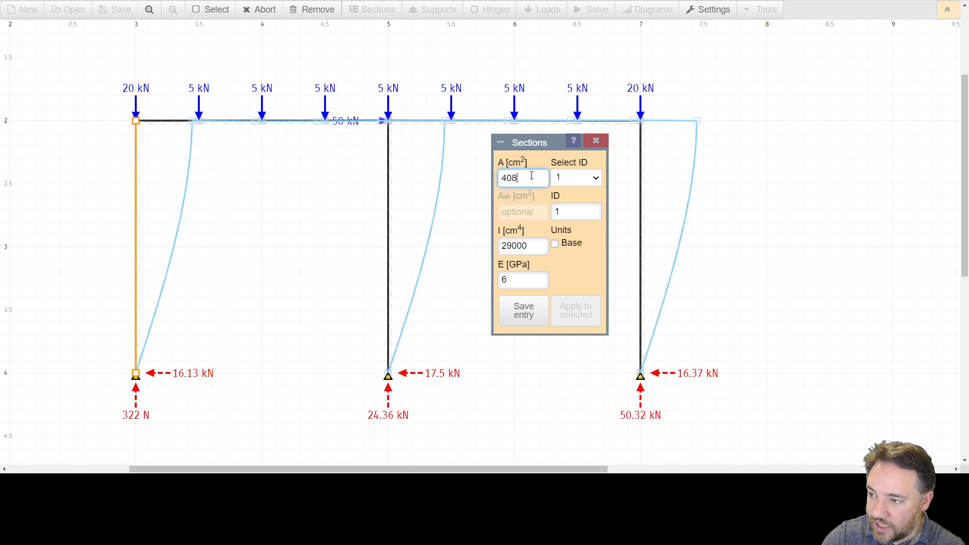
pyautogui.write('.8')
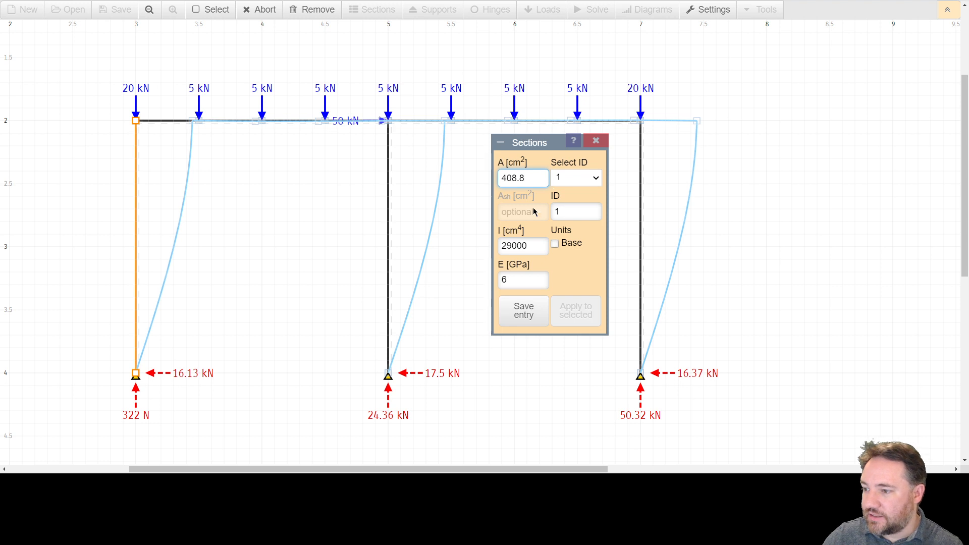
pyautogui.click(524, 312)
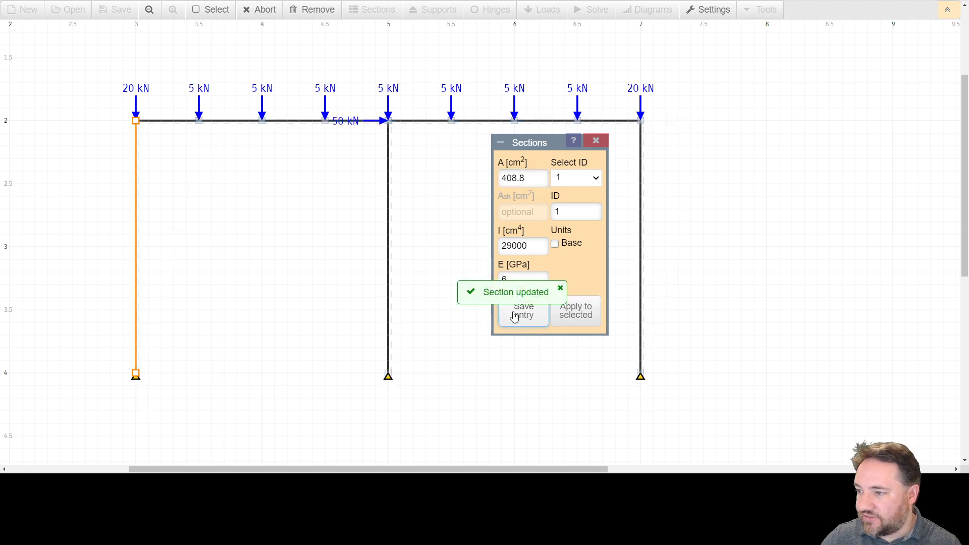
pyautogui.click(596, 142)
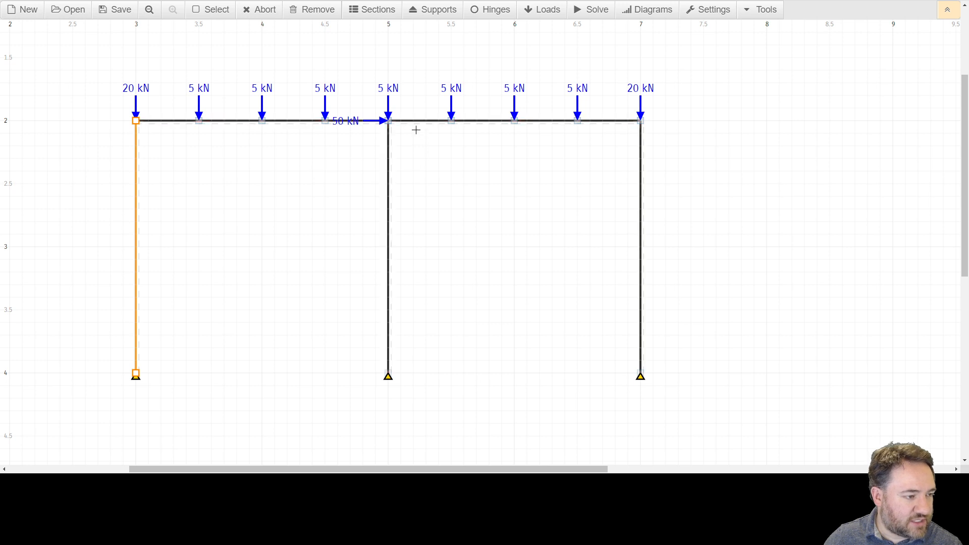
# Step: Solve the frame again with the updated column section and turn on the bending moment diagram (M)
pyautogui.click(590, 11)
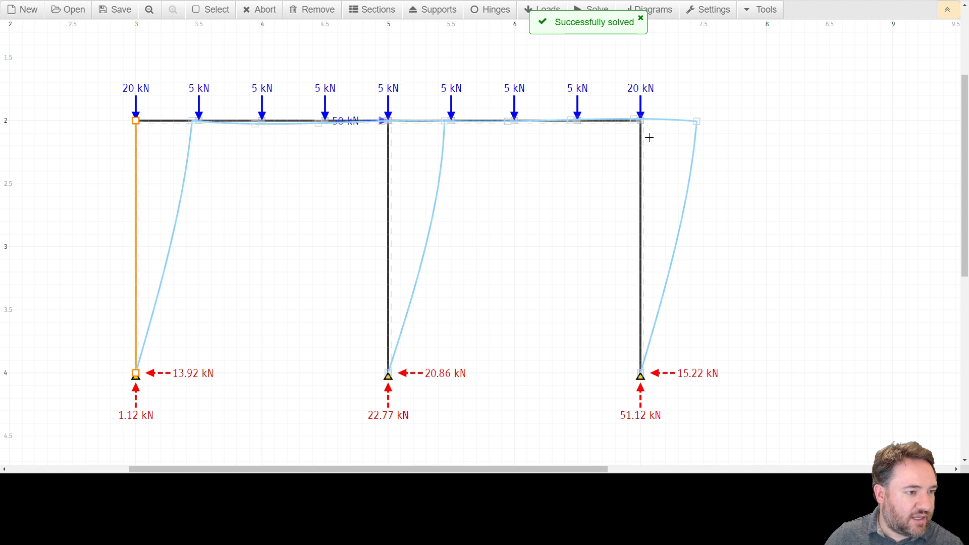
pyautogui.moveTo(690, 121)
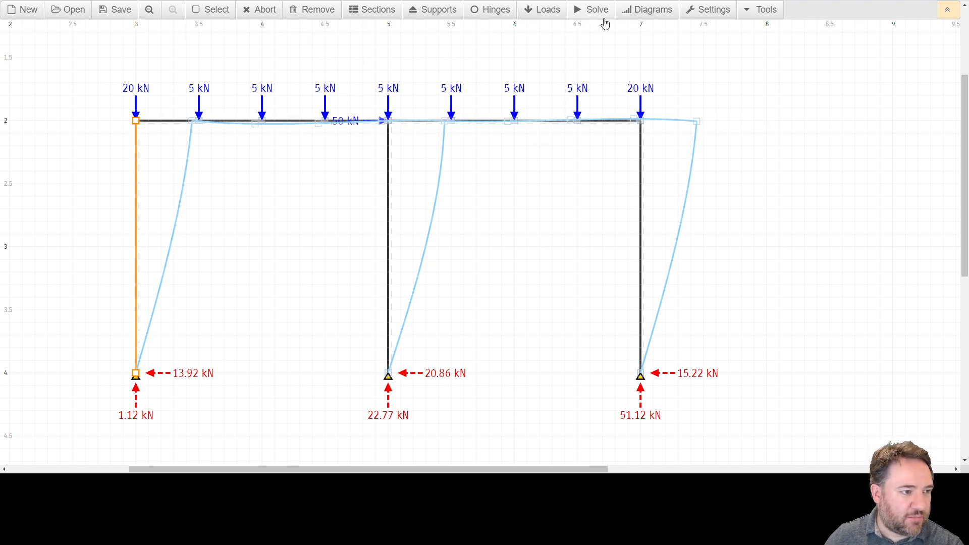
pyautogui.click(635, 14)
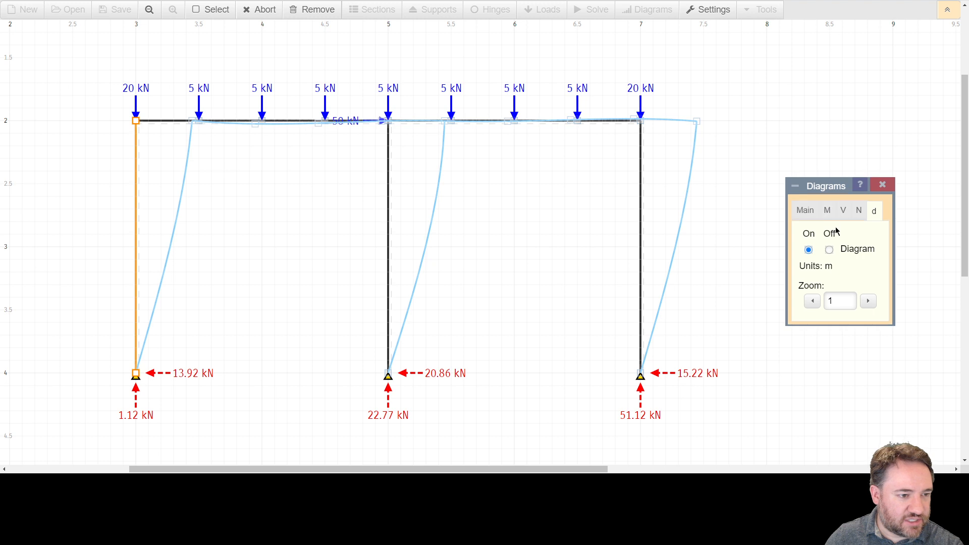
pyautogui.click(830, 210)
pyautogui.click(808, 249)
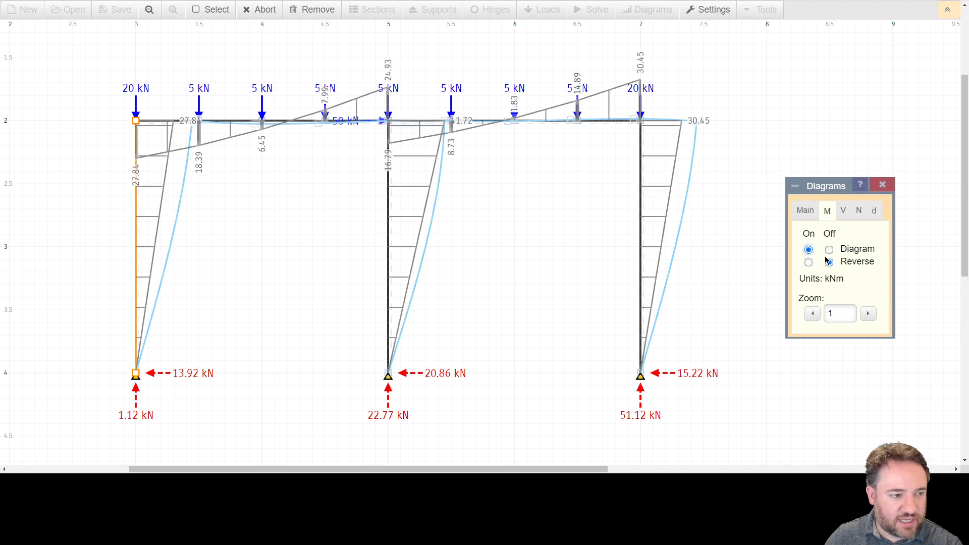